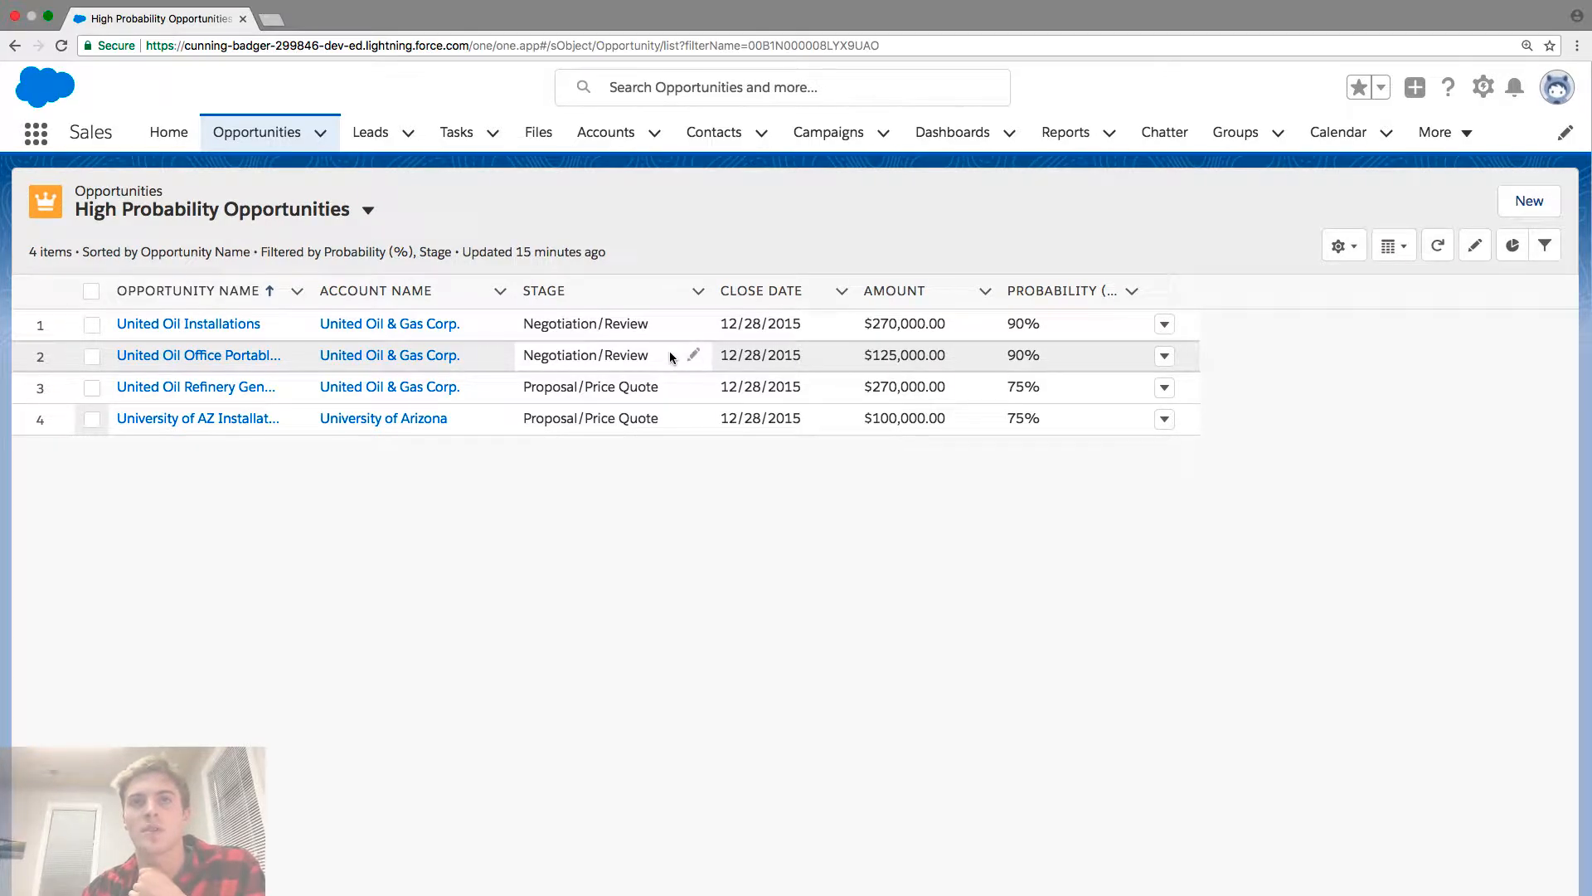
- Set the stage of the United Oil Office opportunity to Proposal/Price Quote through inline editing in the list
{"action": "double_click", "coordinate": [675, 360]}
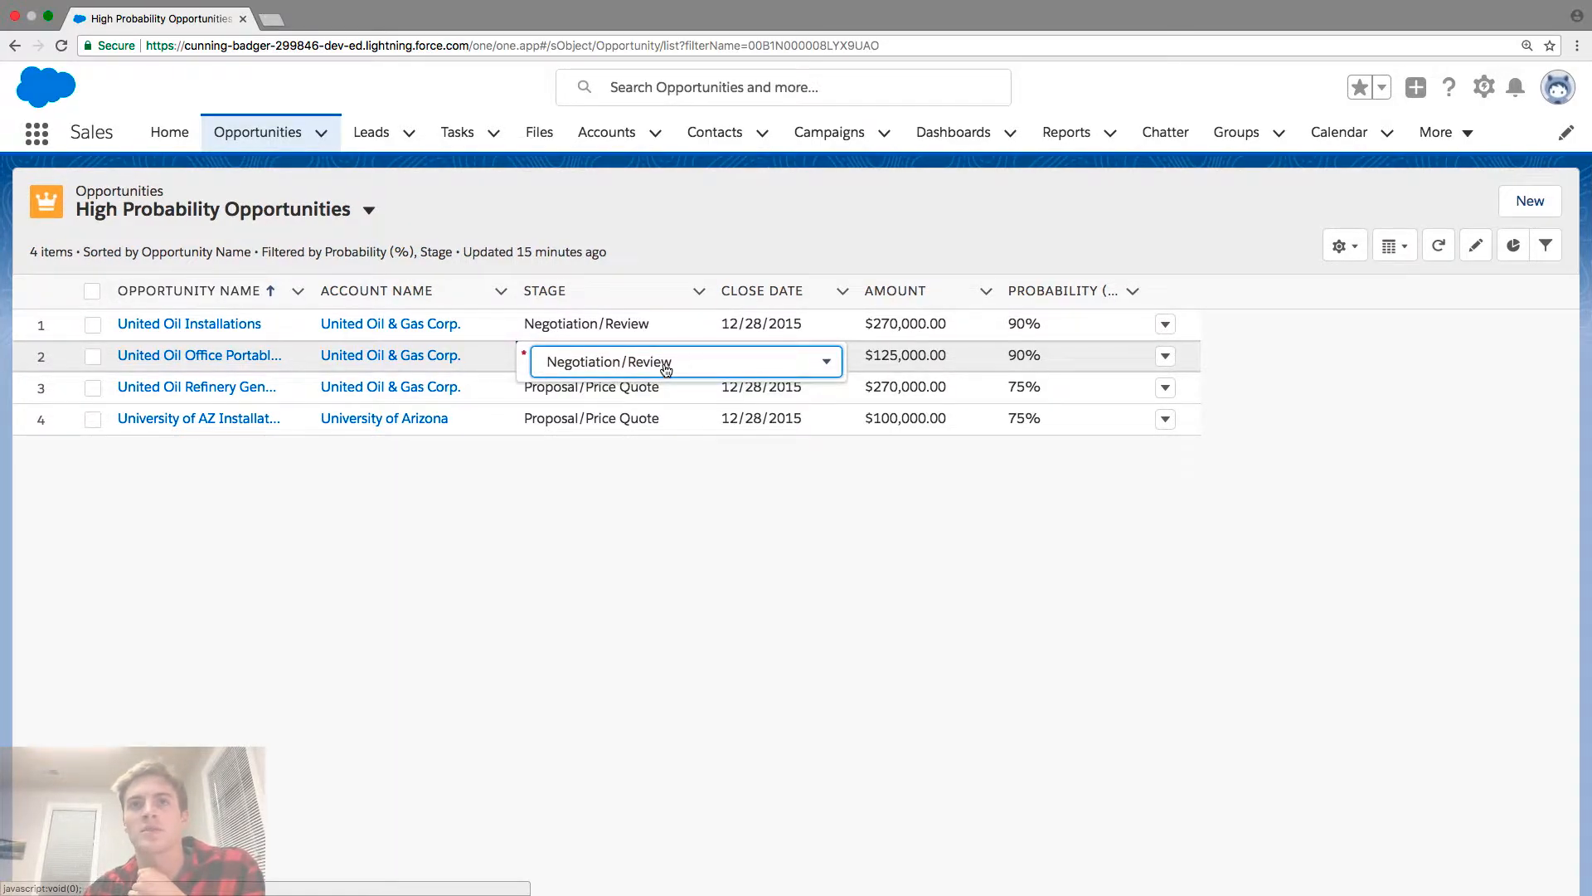
{"action": "left_click", "coordinate": [695, 363]}
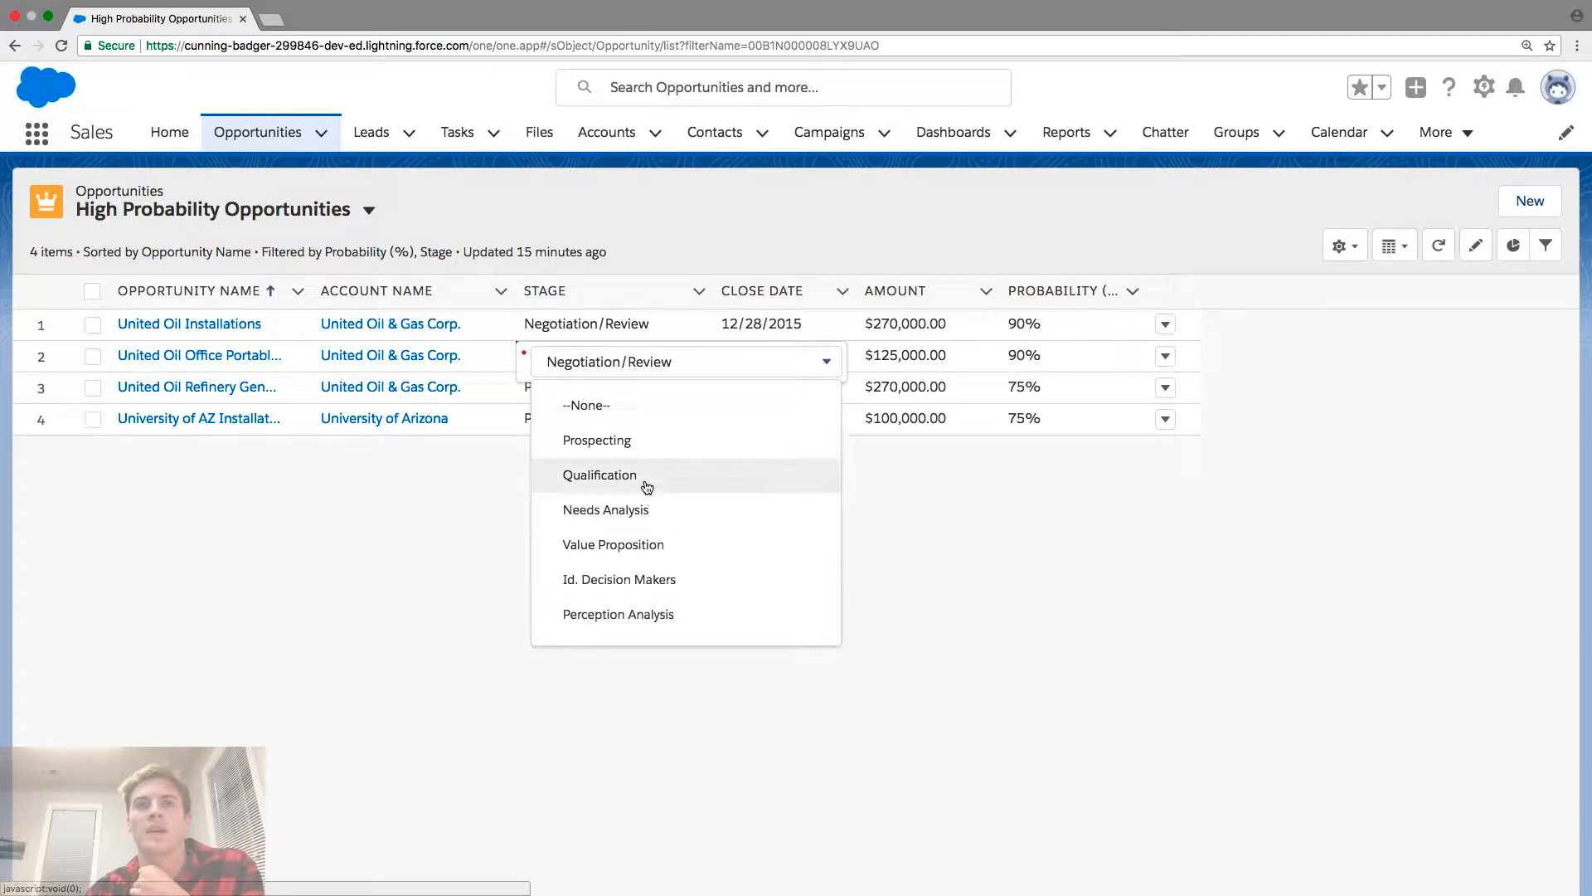
{"action": "scroll", "coordinate": [655, 609], "scroll_direction": "down", "scroll_amount": 3}
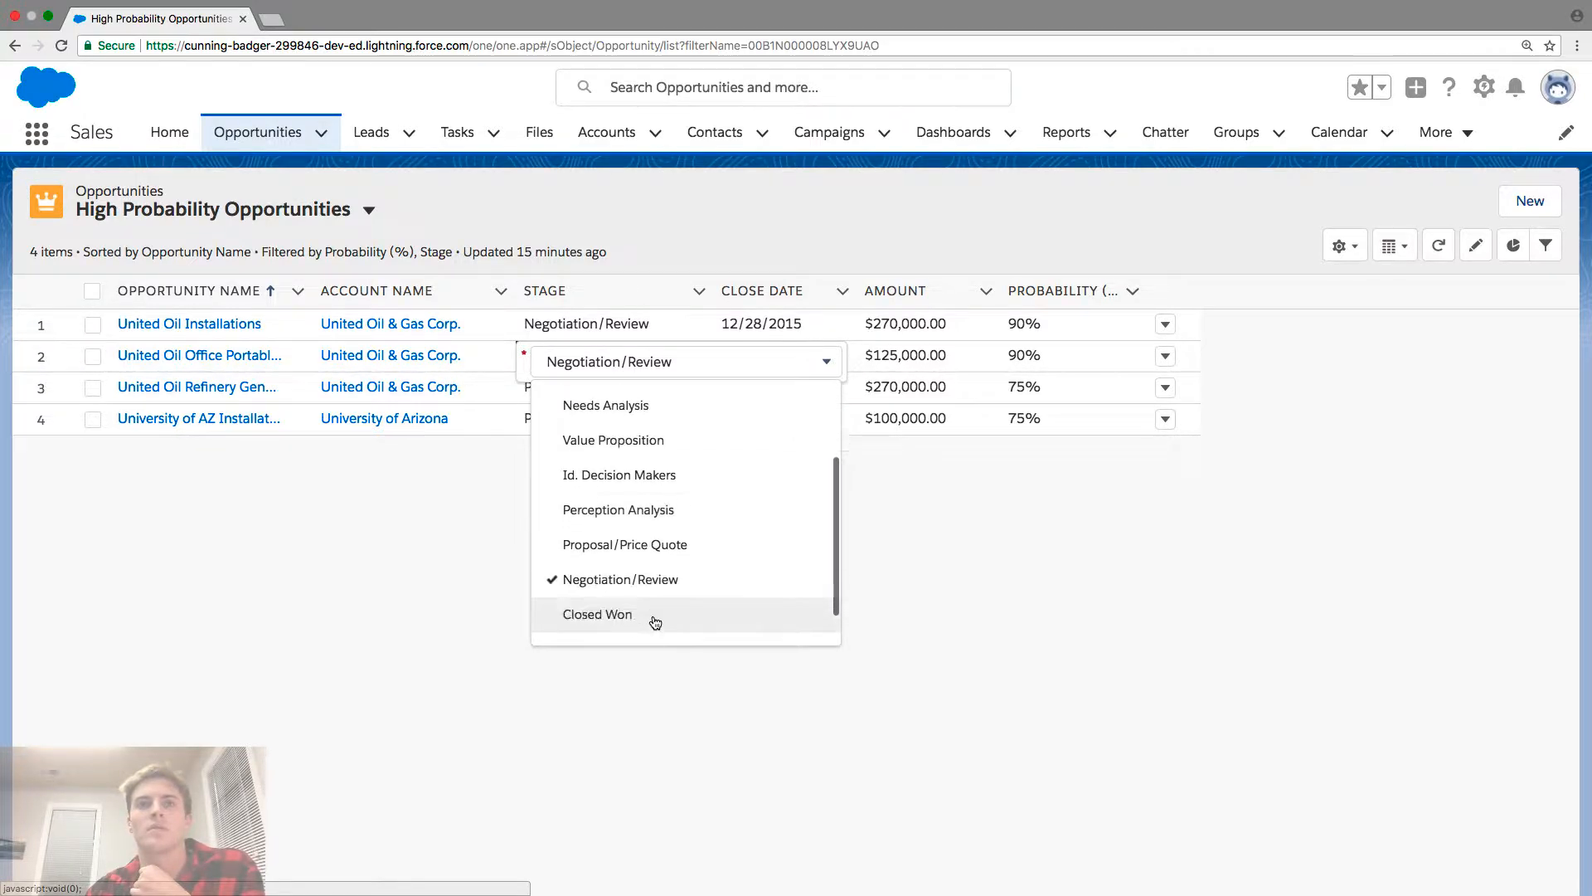
{"action": "scroll", "coordinate": [639, 572], "scroll_direction": "down", "scroll_amount": 1}
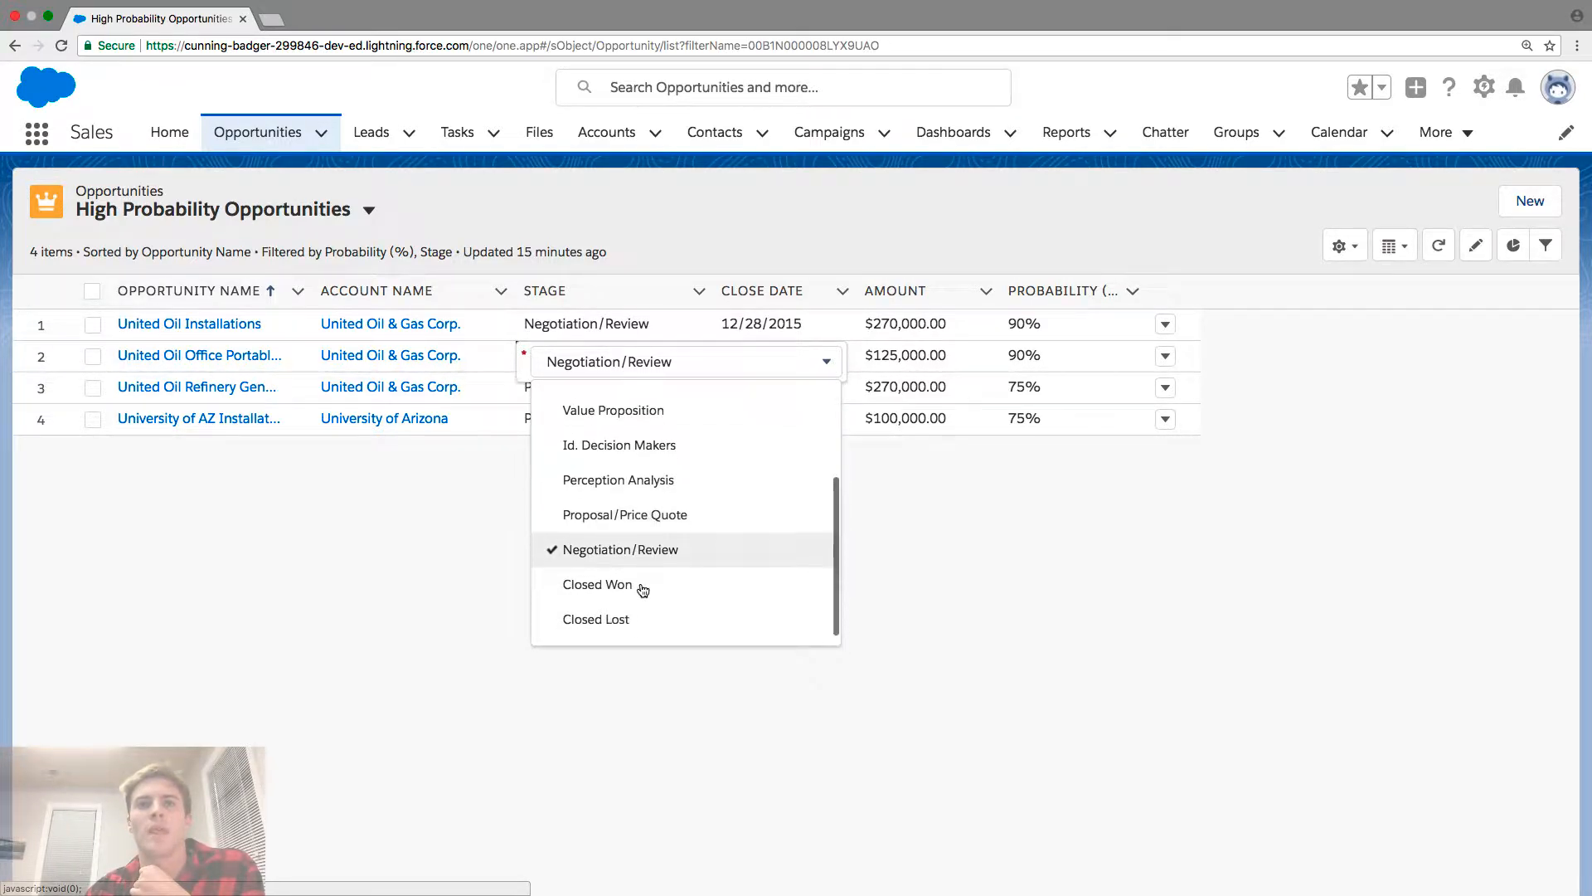
{"action": "left_click", "coordinate": [620, 515]}
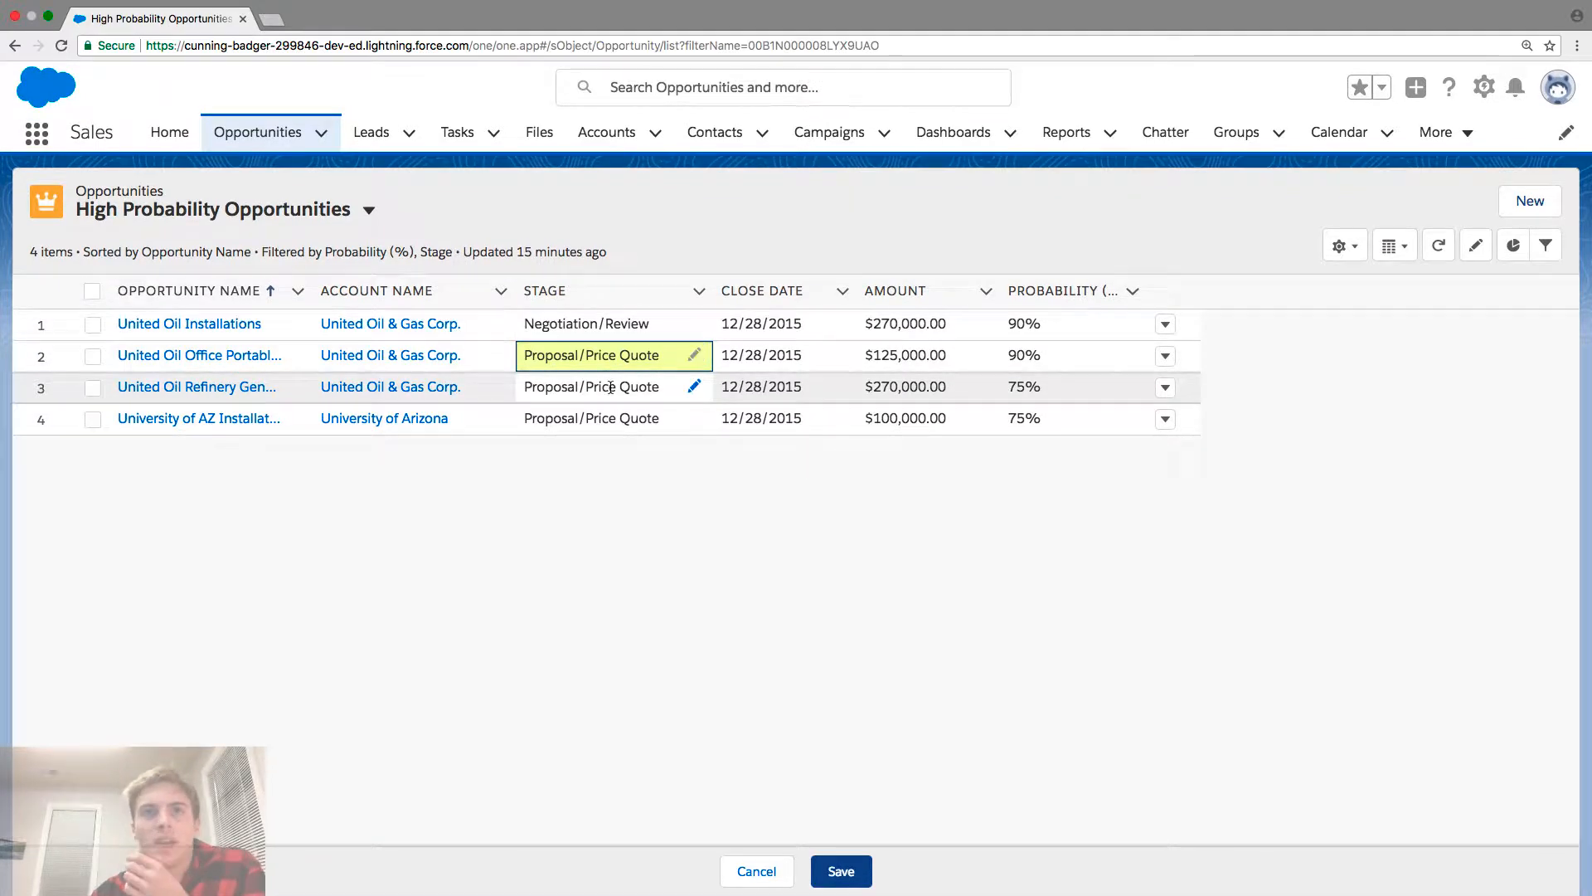
- Bulk-change the stage of the United Oil Refinery and University of AZ opportunities to Negotiation/Review, updating both selected items
{"action": "double_click", "coordinate": [607, 390]}
{"action": "left_click", "coordinate": [630, 448]}
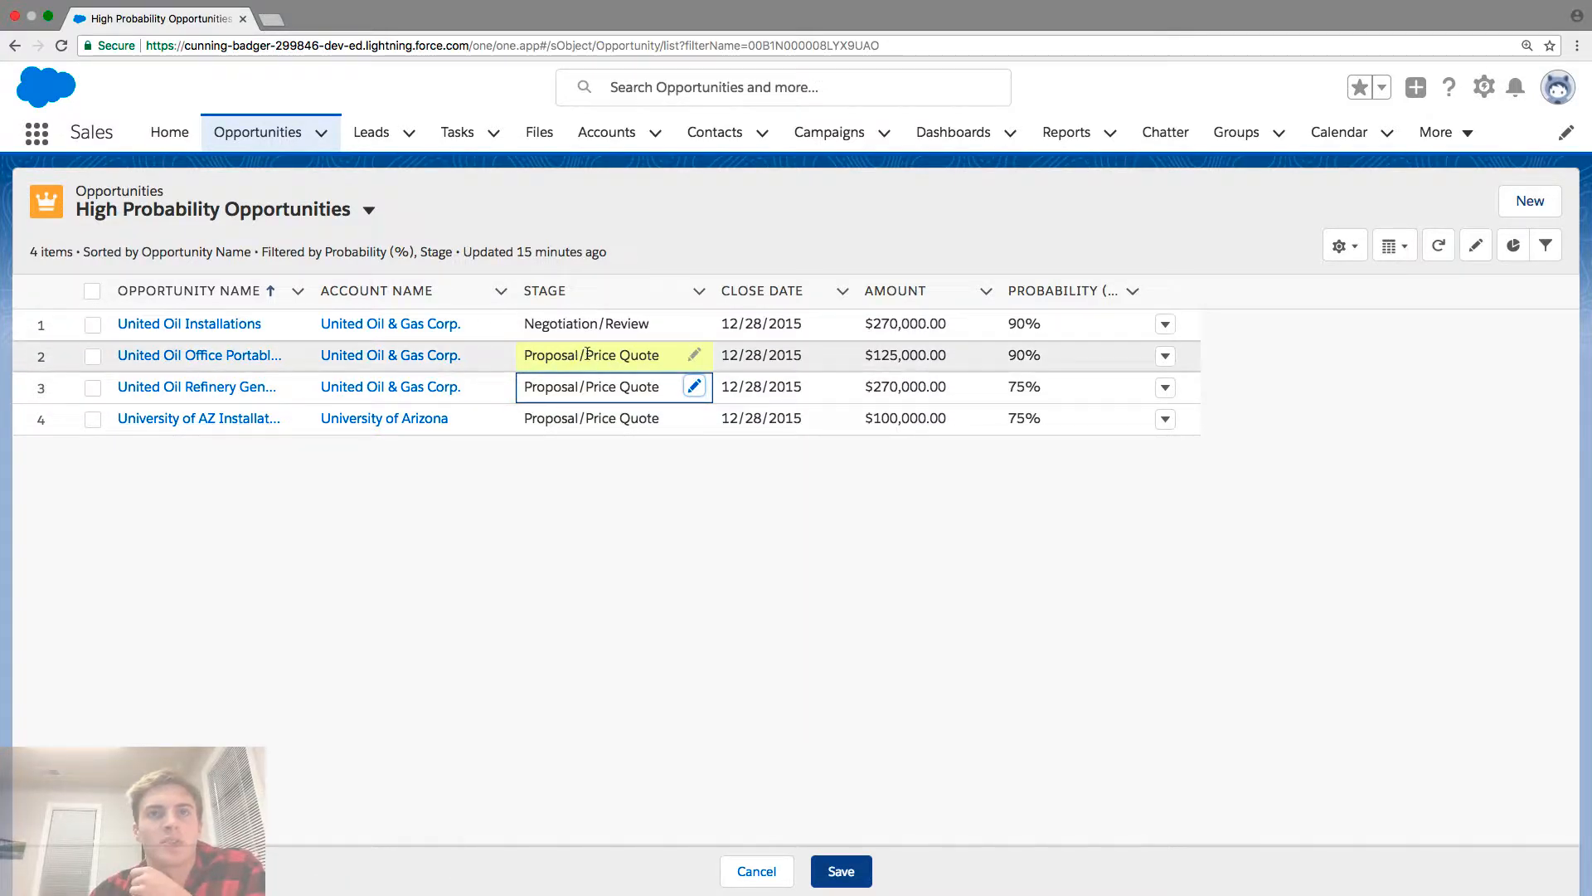
{"action": "left_click", "coordinate": [92, 388]}
{"action": "left_click", "coordinate": [92, 419]}
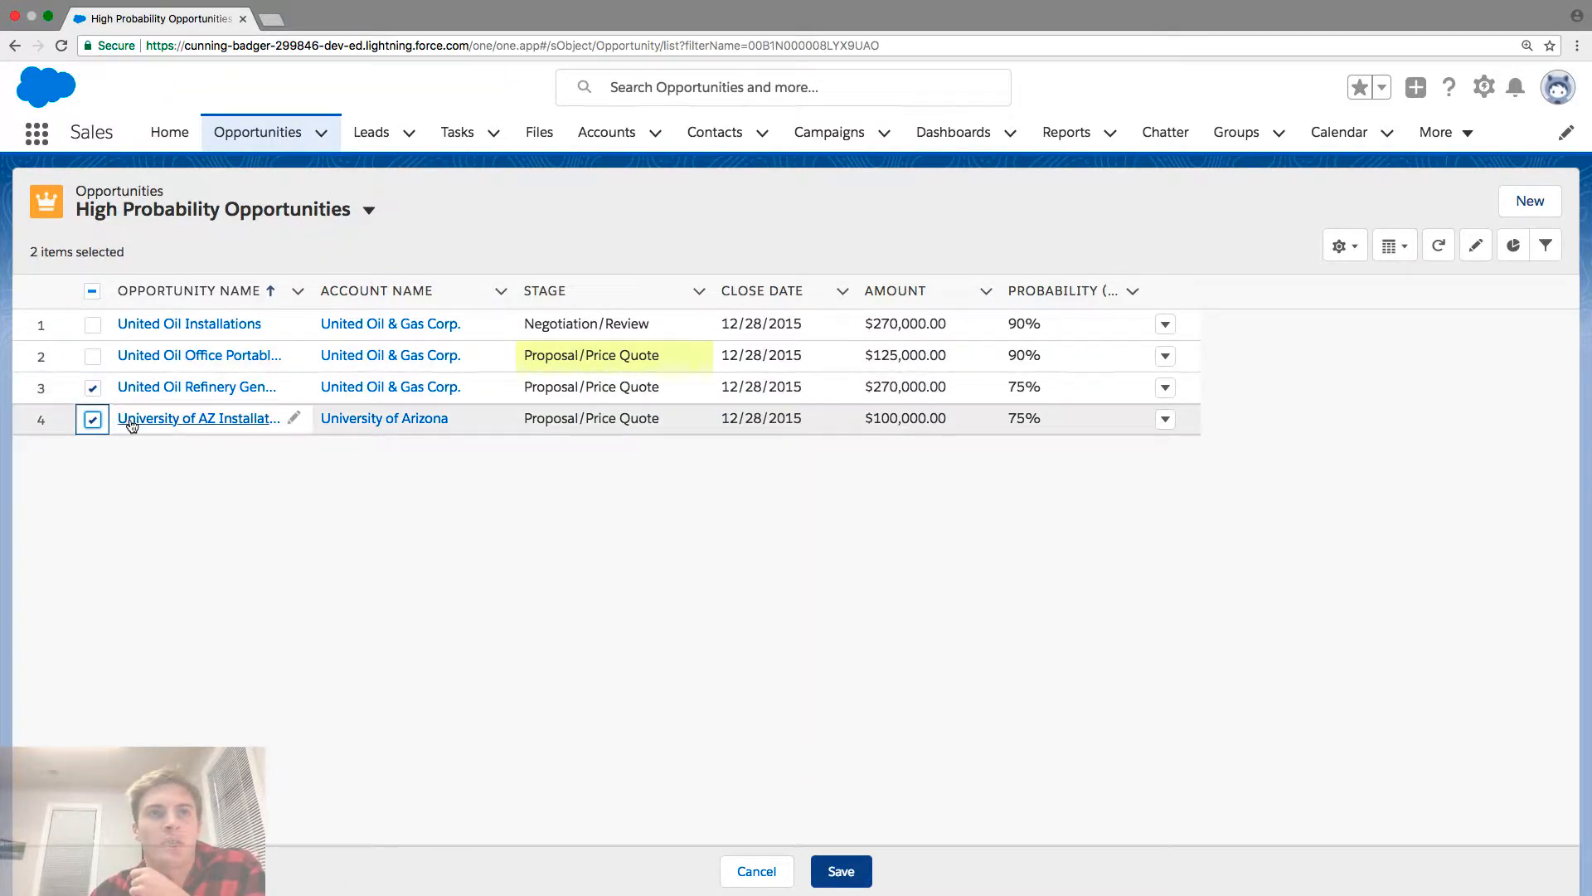
{"action": "double_click", "coordinate": [670, 392]}
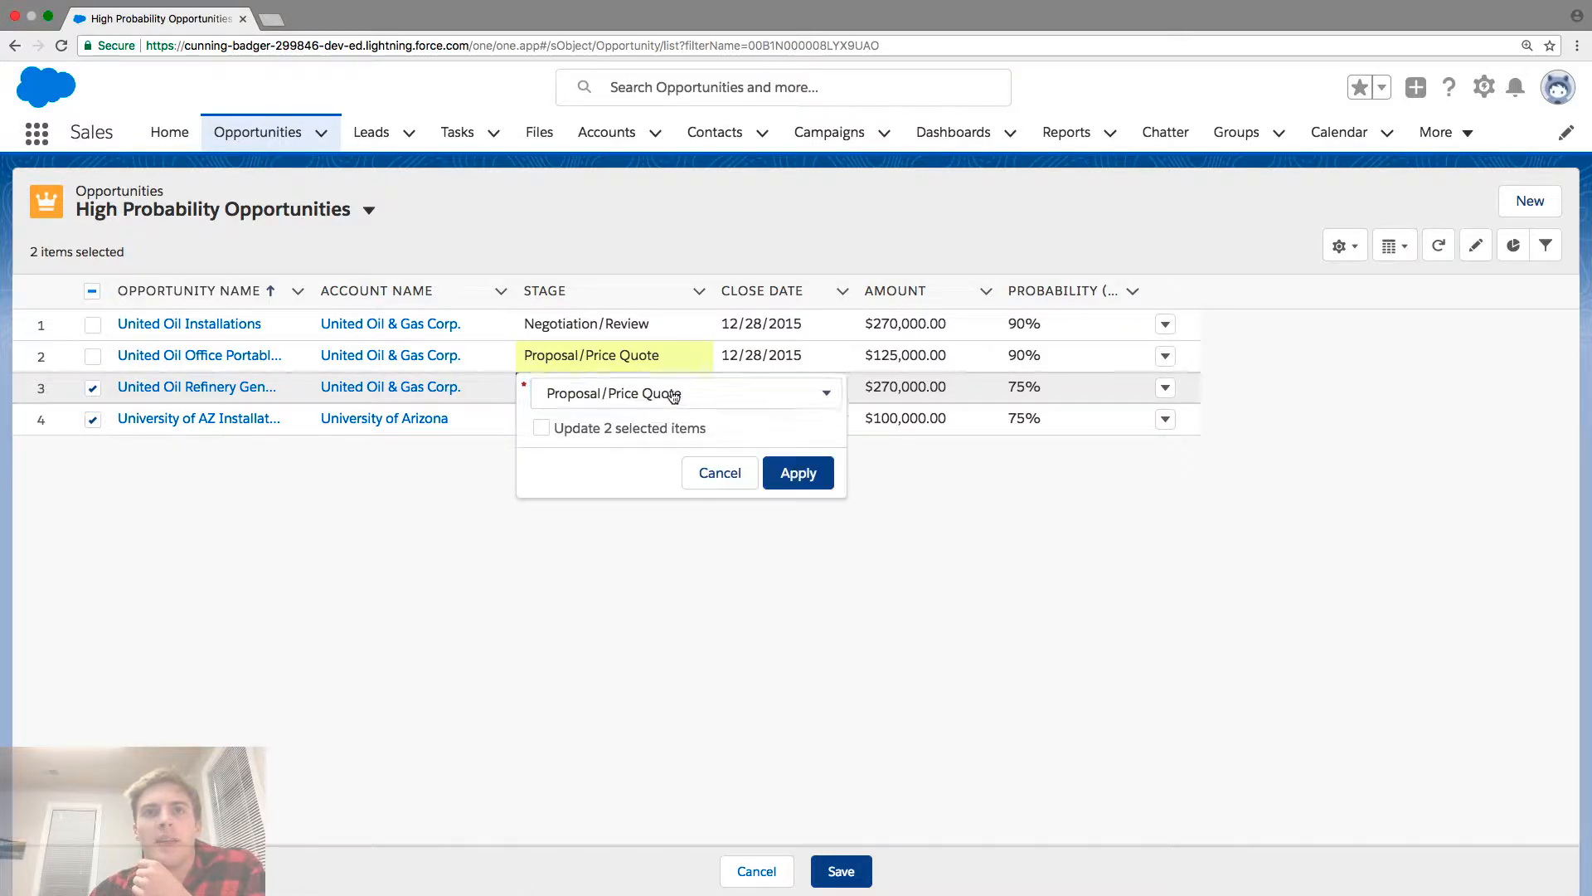
{"action": "left_click", "coordinate": [678, 402]}
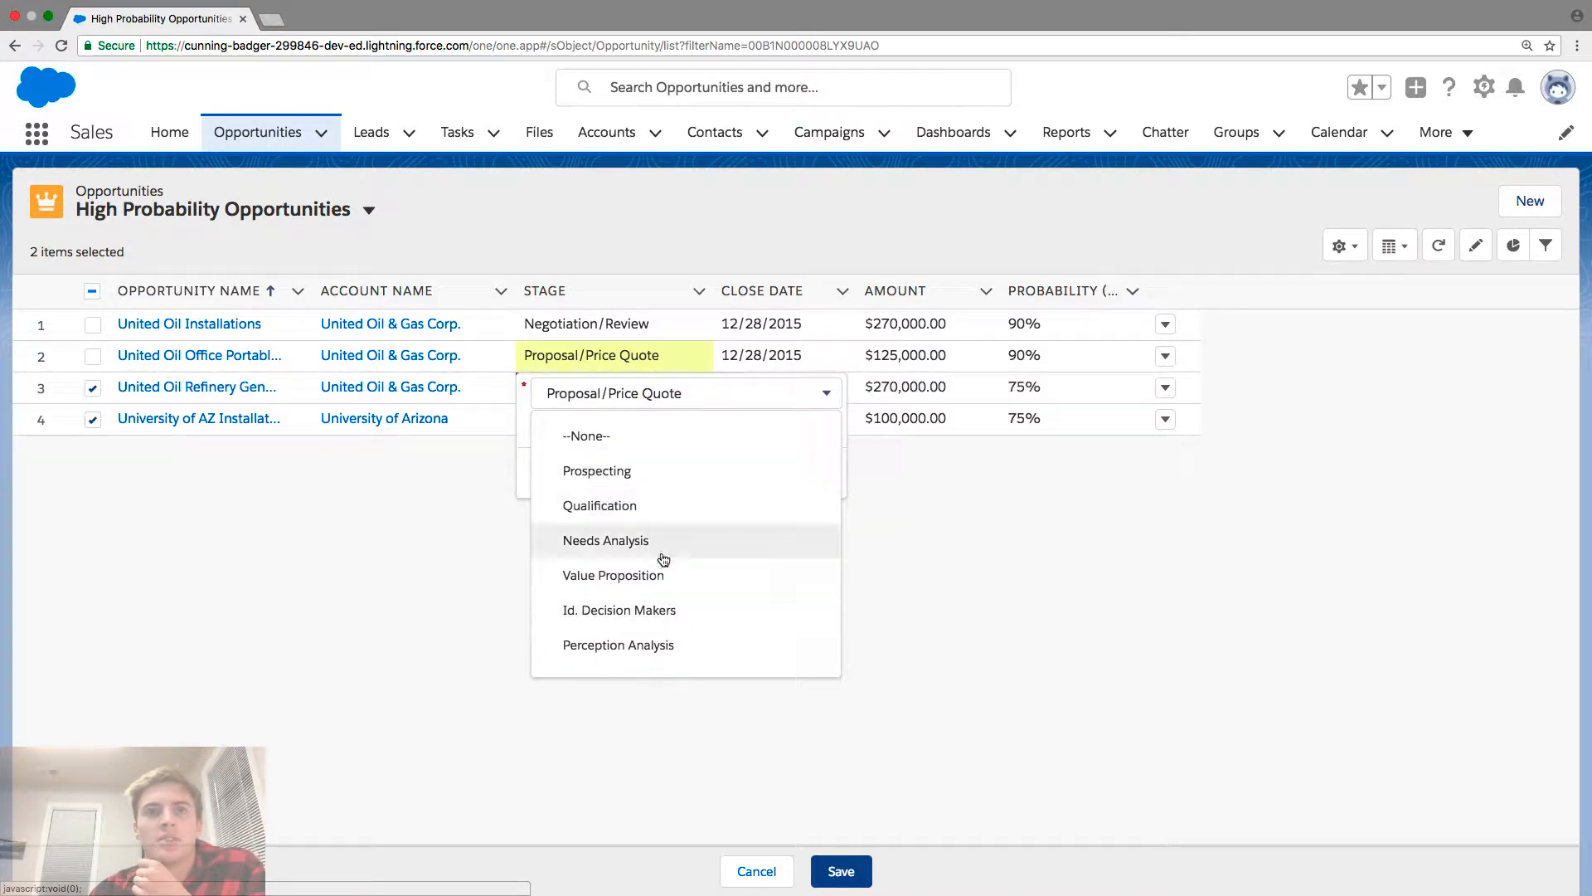
{"action": "scroll", "coordinate": [666, 622], "scroll_direction": "down", "scroll_amount": 2}
{"action": "scroll", "coordinate": [666, 623], "scroll_direction": "down", "scroll_amount": 2}
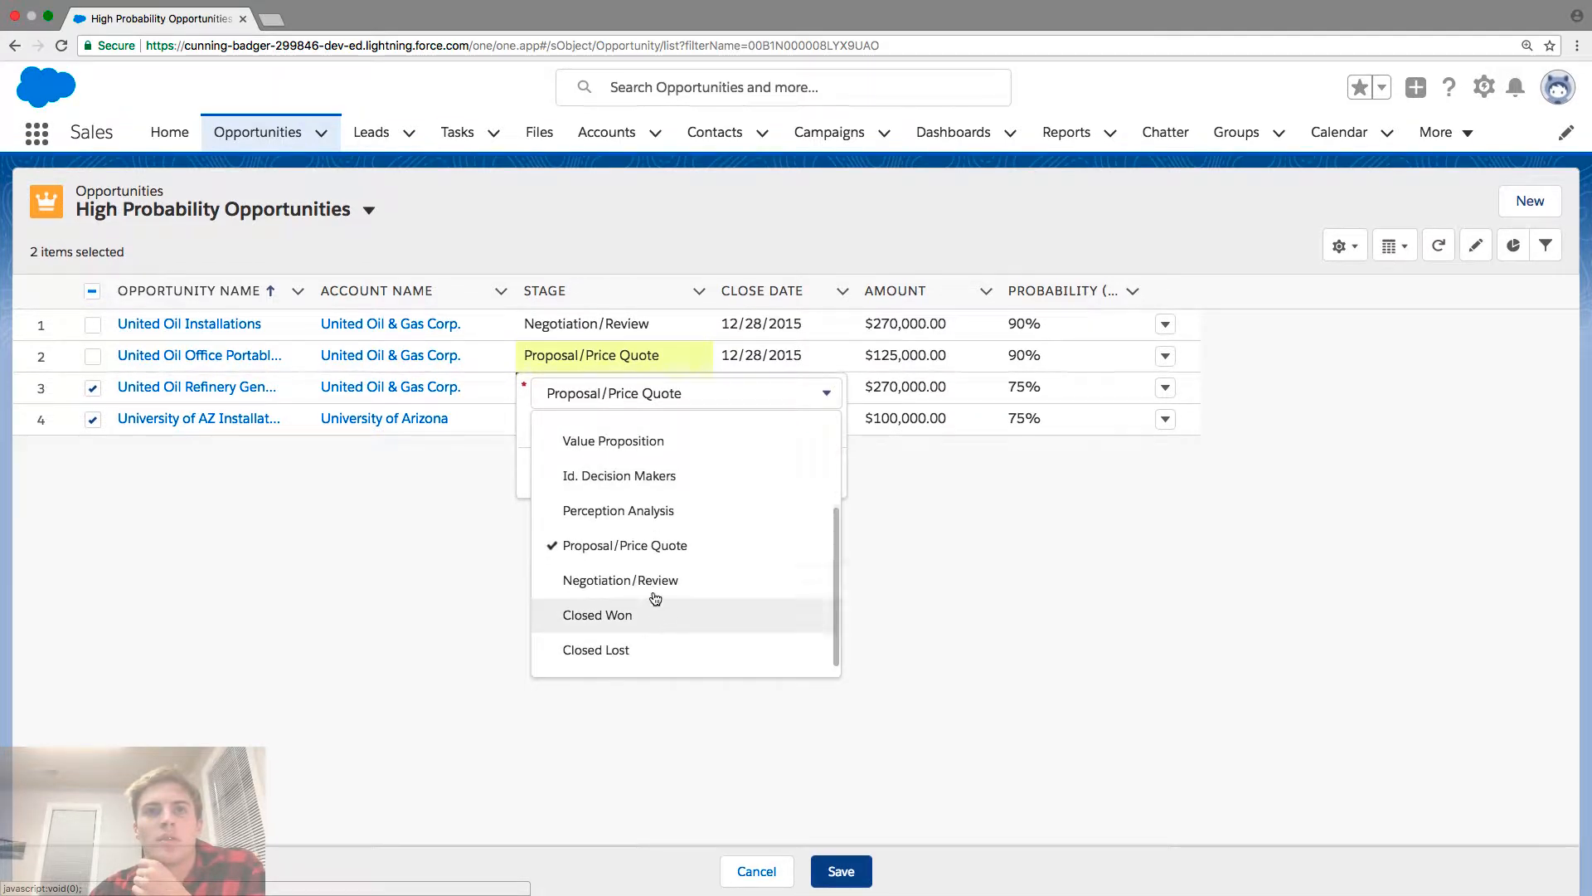
{"action": "left_click", "coordinate": [655, 585]}
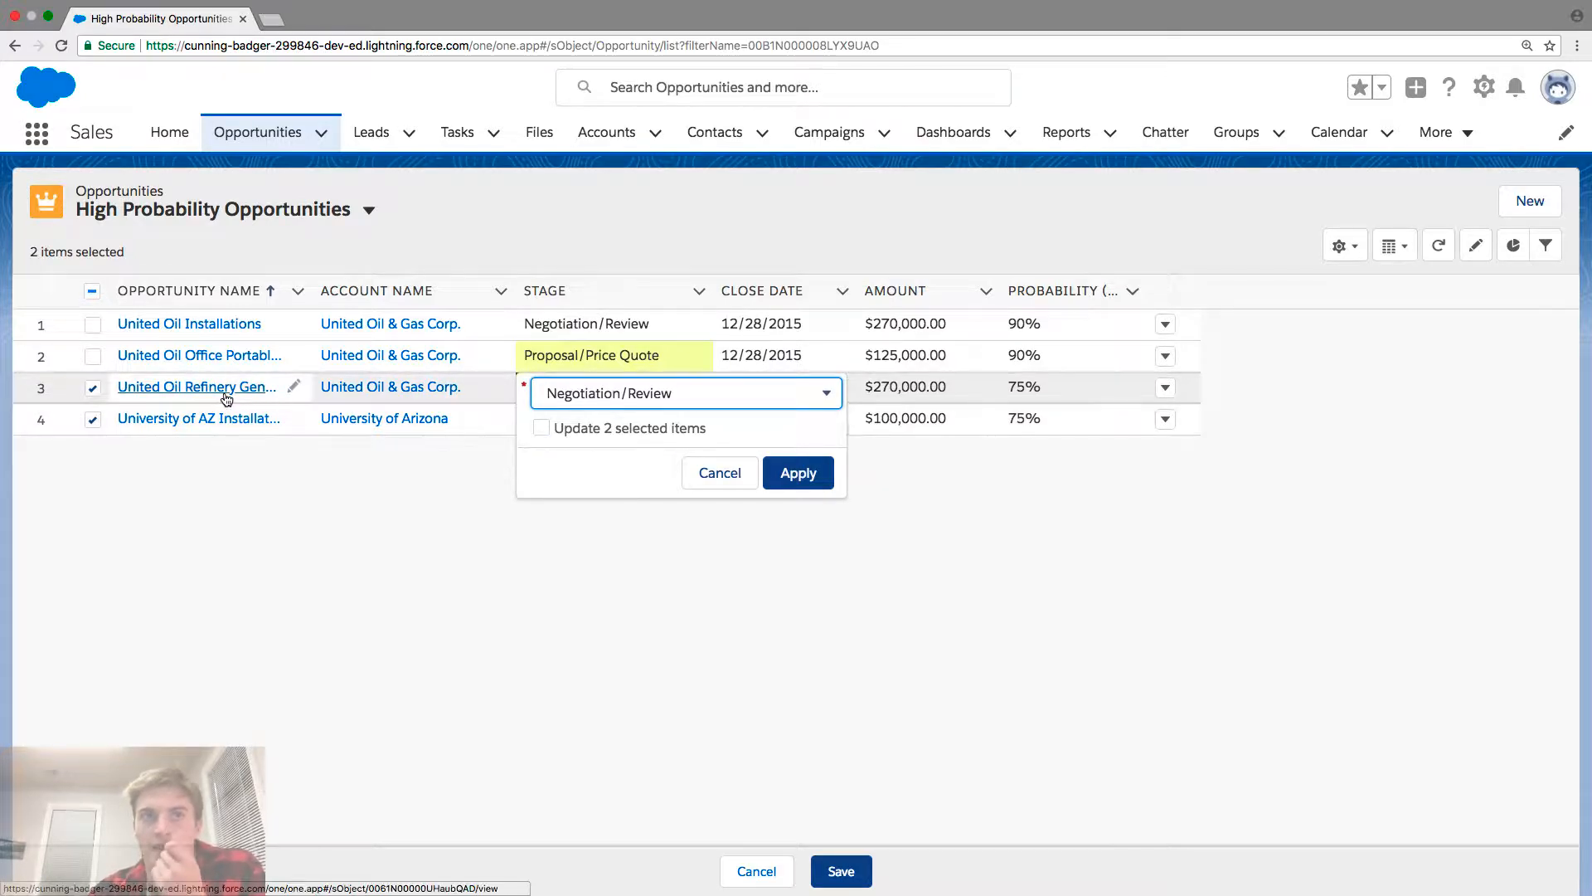
{"action": "left_click", "coordinate": [539, 427]}
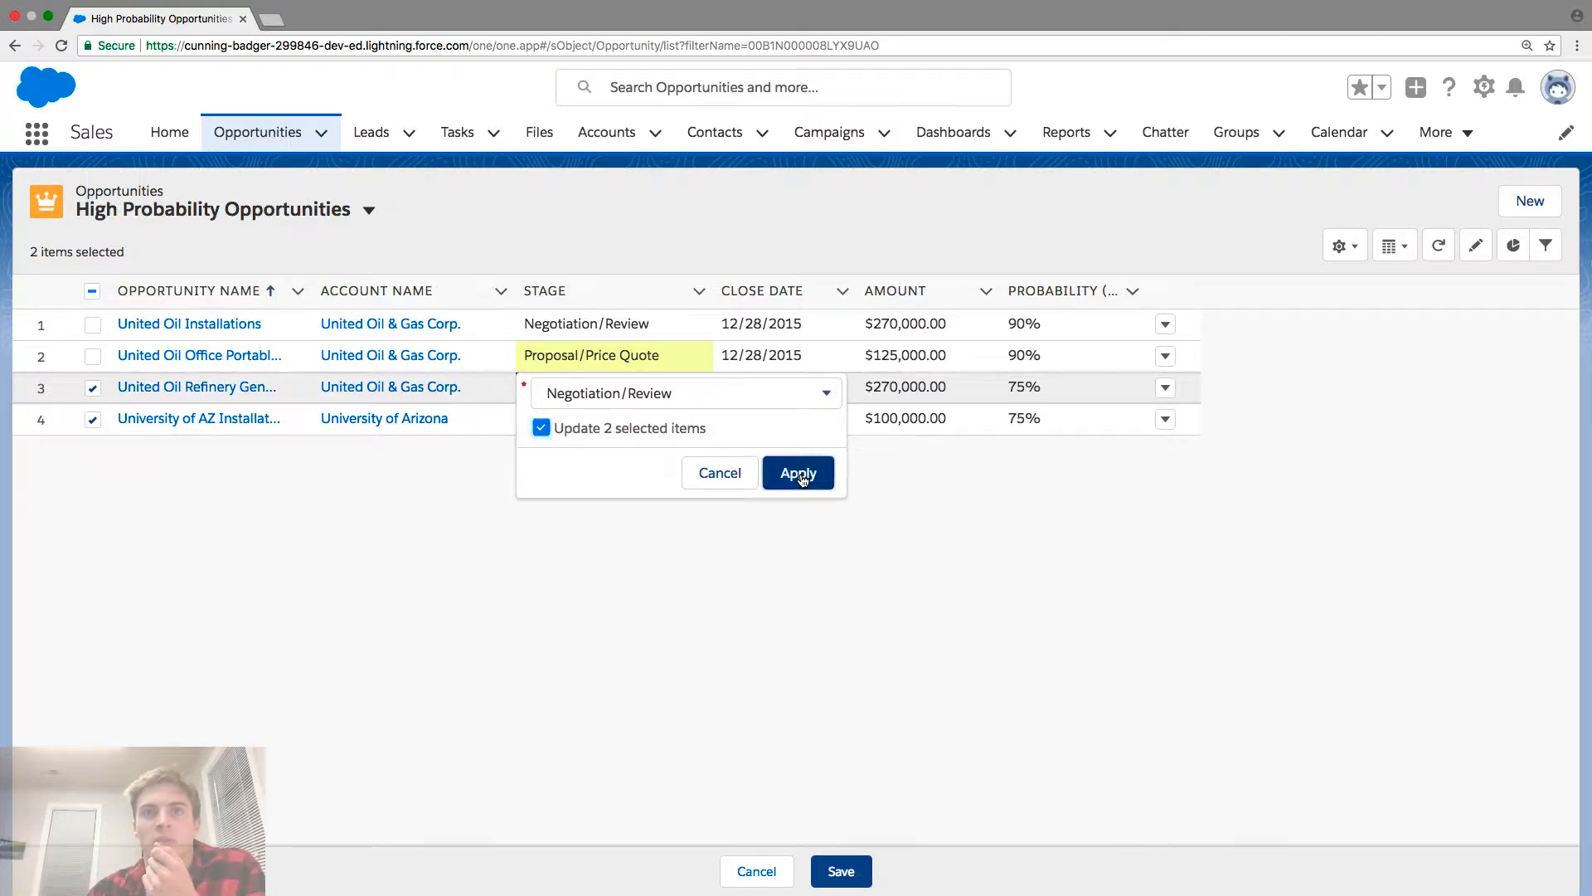
{"action": "left_click", "coordinate": [798, 471]}
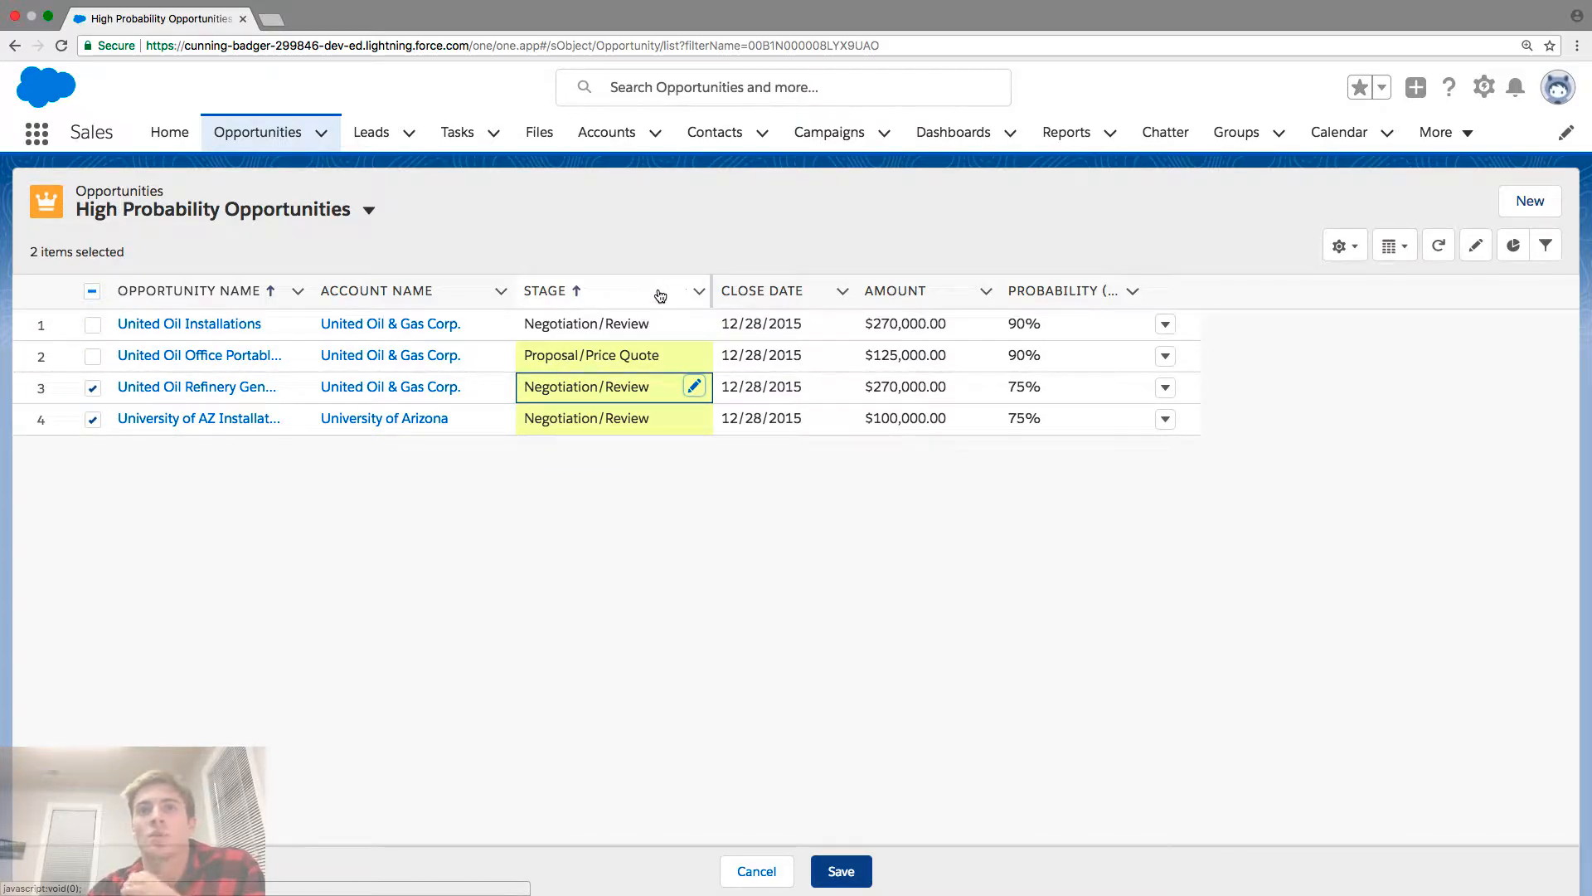
- Try to sort the list by Stage, keep the unsaved edits by staying on the list, and save them
{"action": "left_click", "coordinate": [628, 291]}
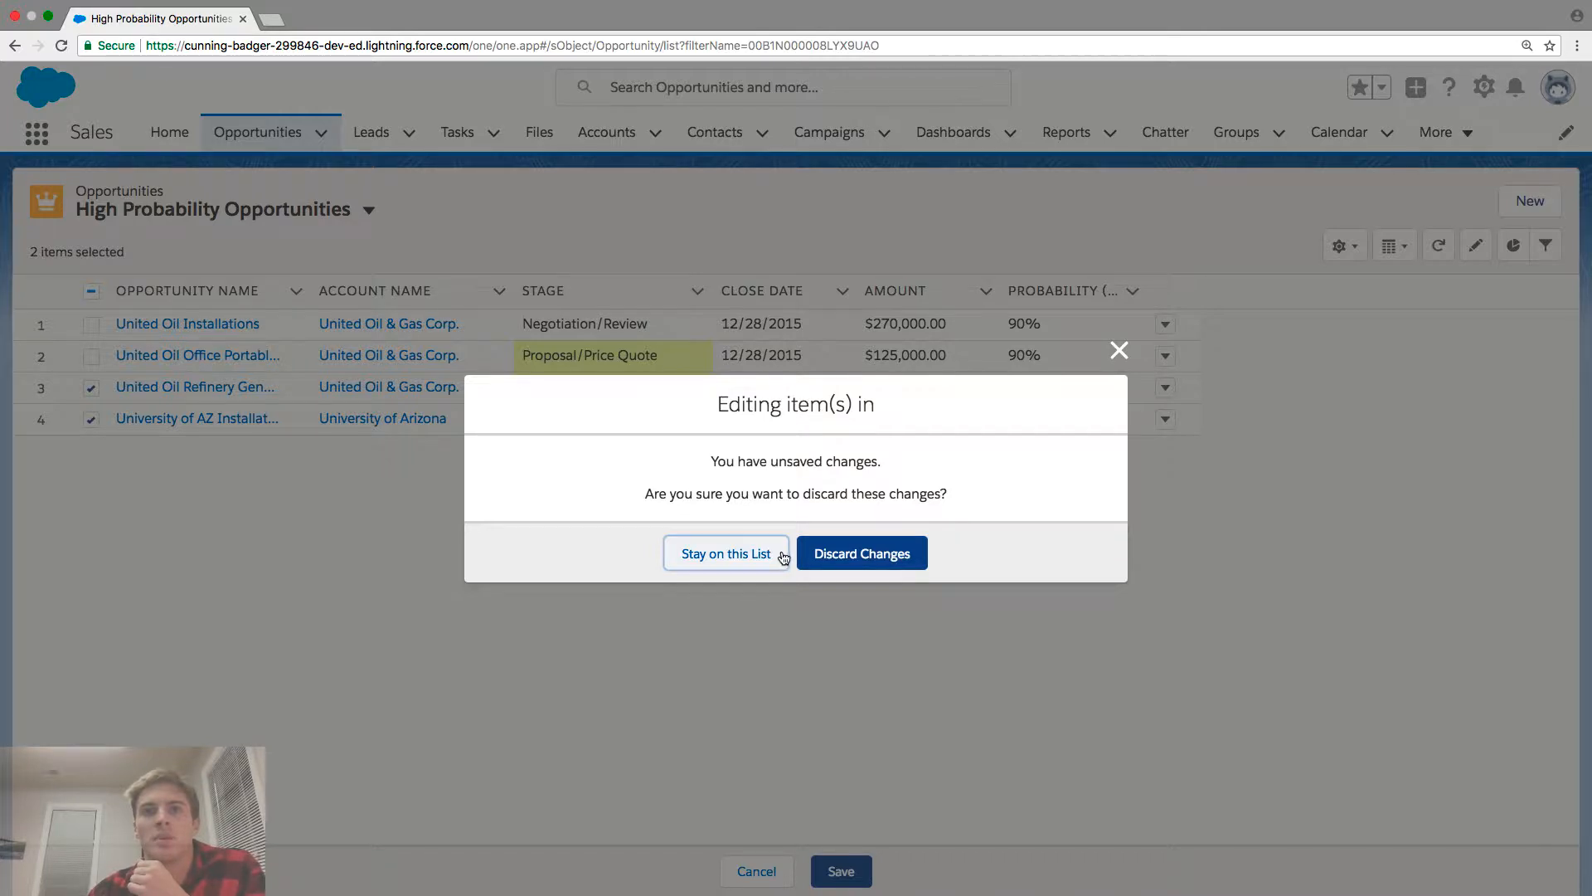
{"action": "left_click", "coordinate": [751, 567]}
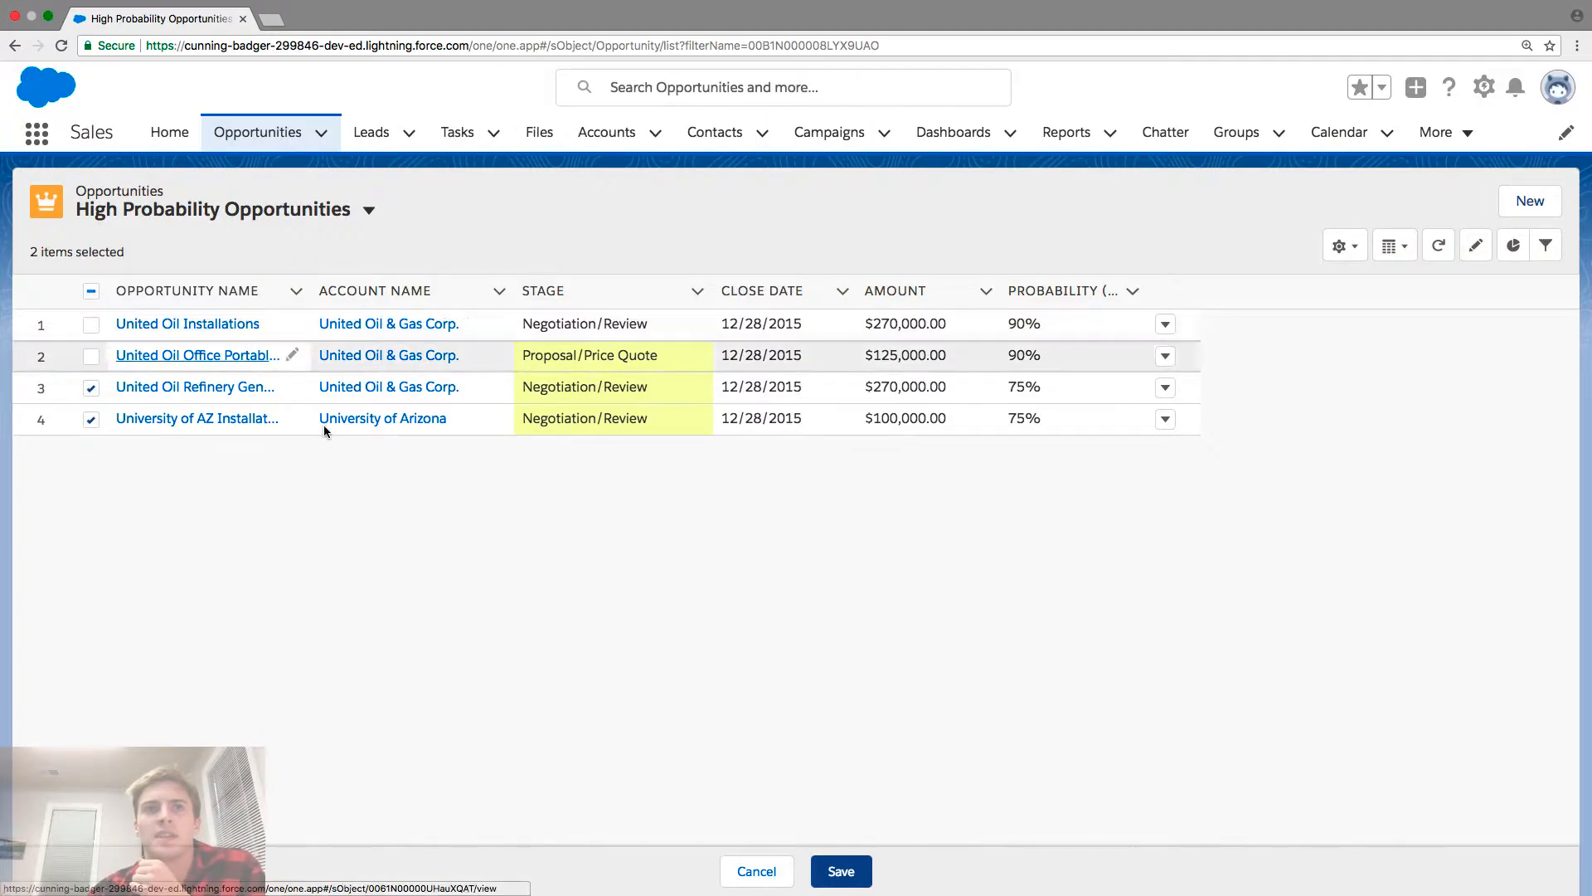
{"action": "left_click", "coordinate": [838, 868]}
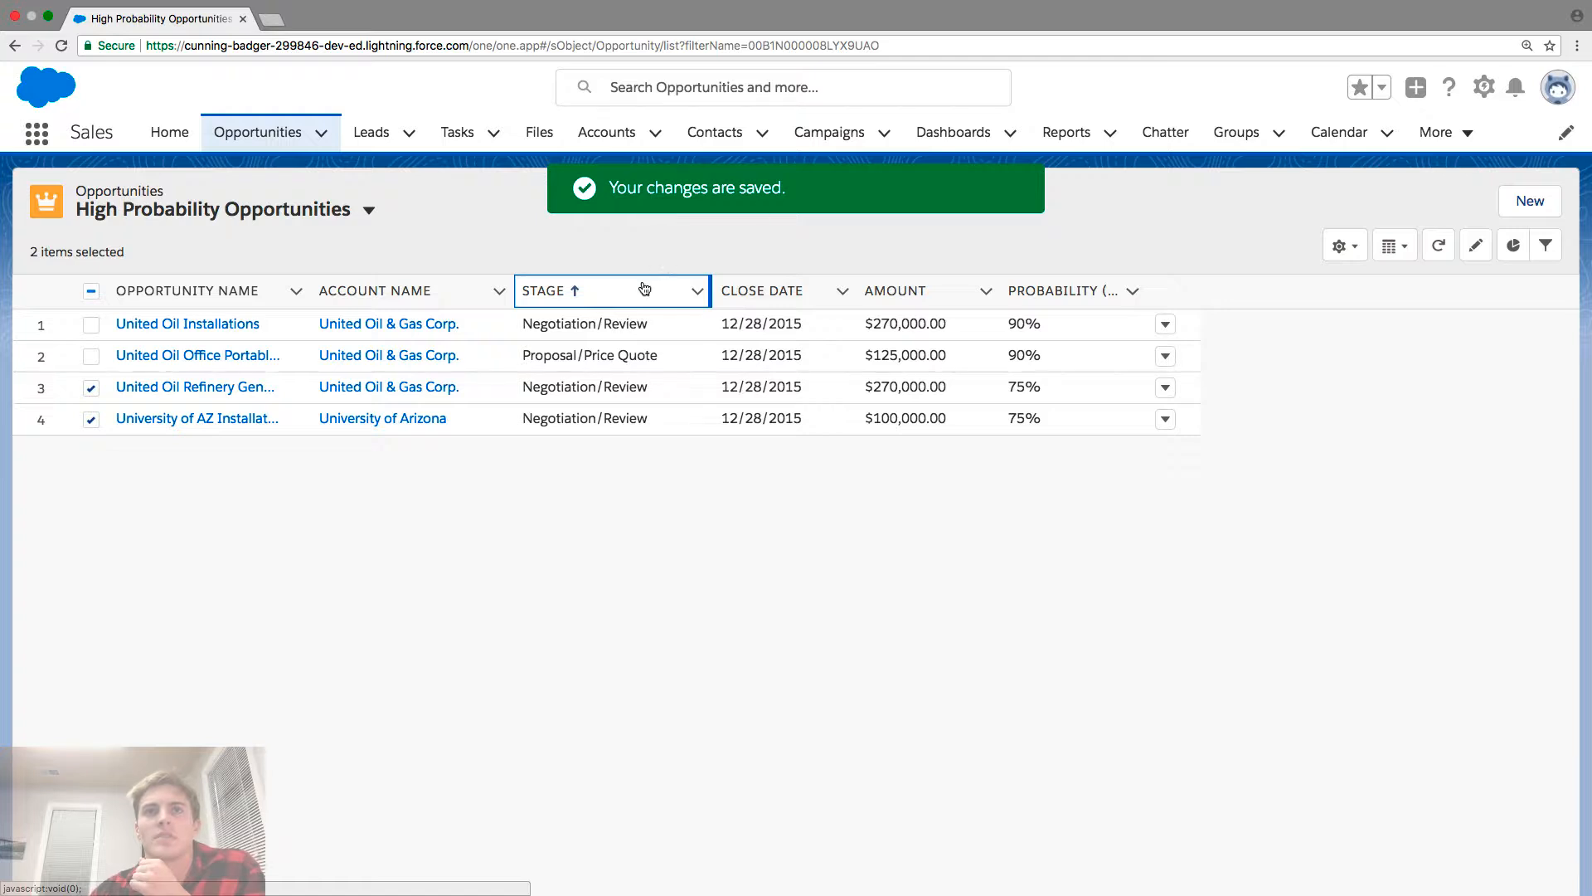
- Sort the opportunities by Stage in both directions and by Amount in descending order
{"action": "left_click", "coordinate": [580, 291]}
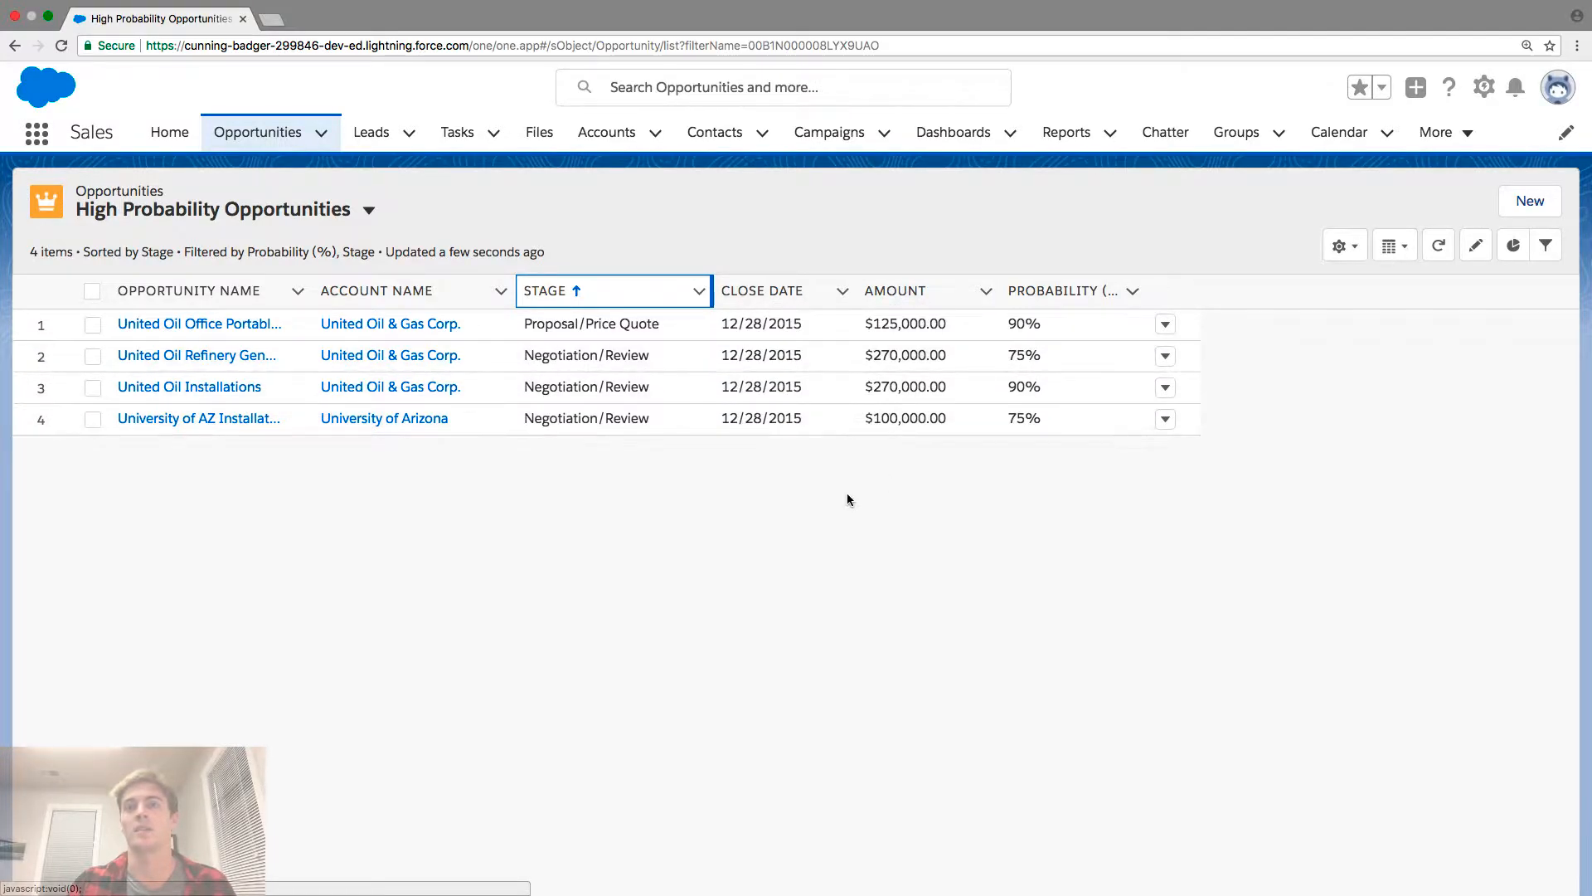
{"action": "left_click", "coordinate": [587, 291]}
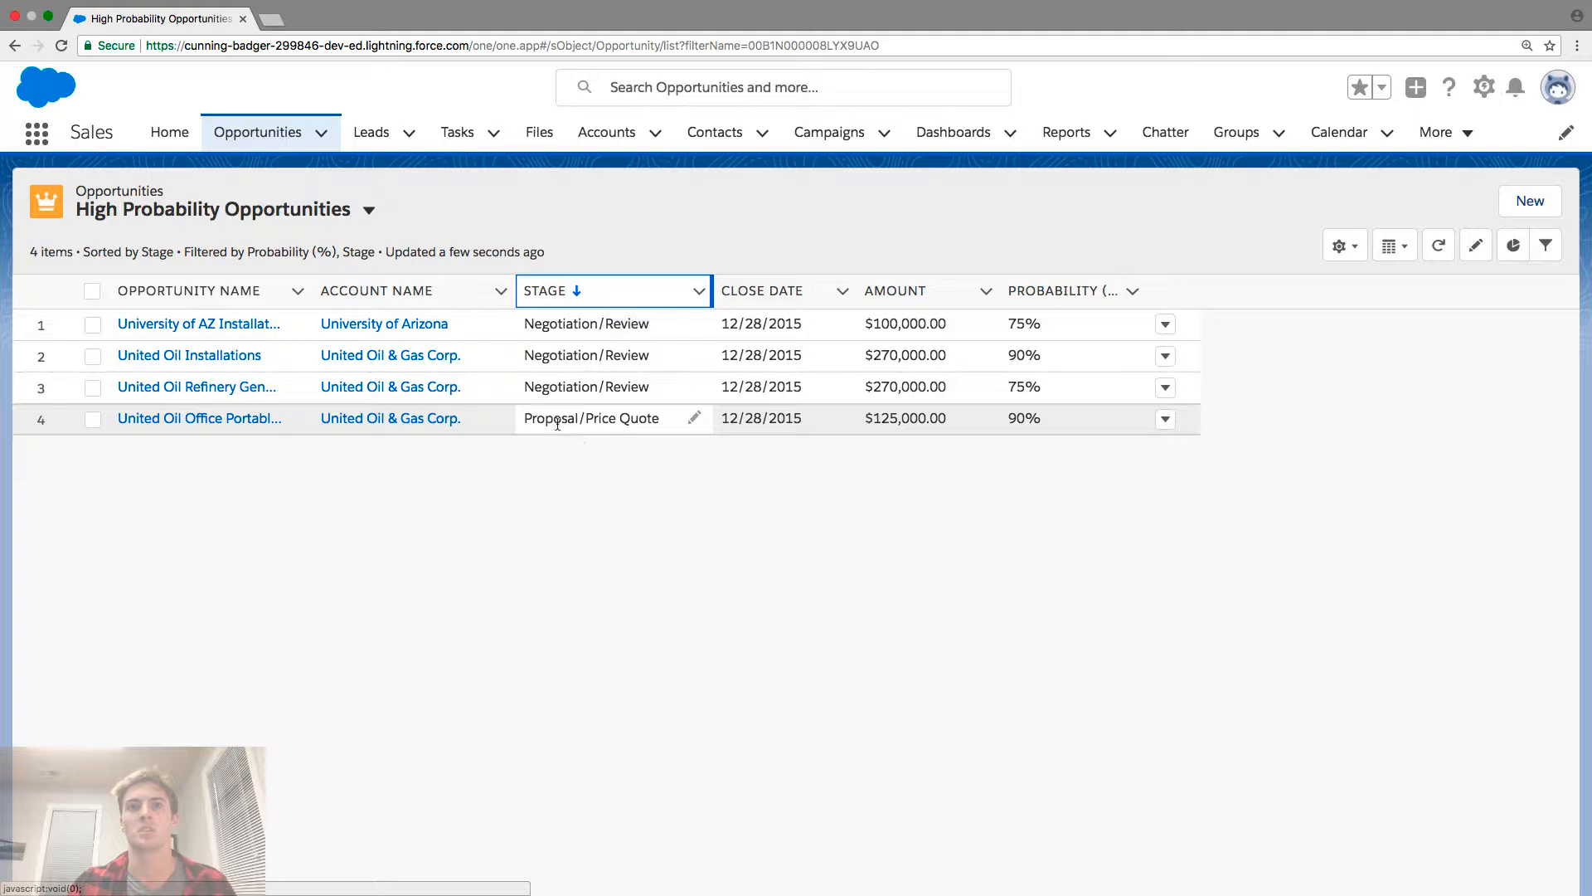
{"action": "left_click", "coordinate": [620, 286]}
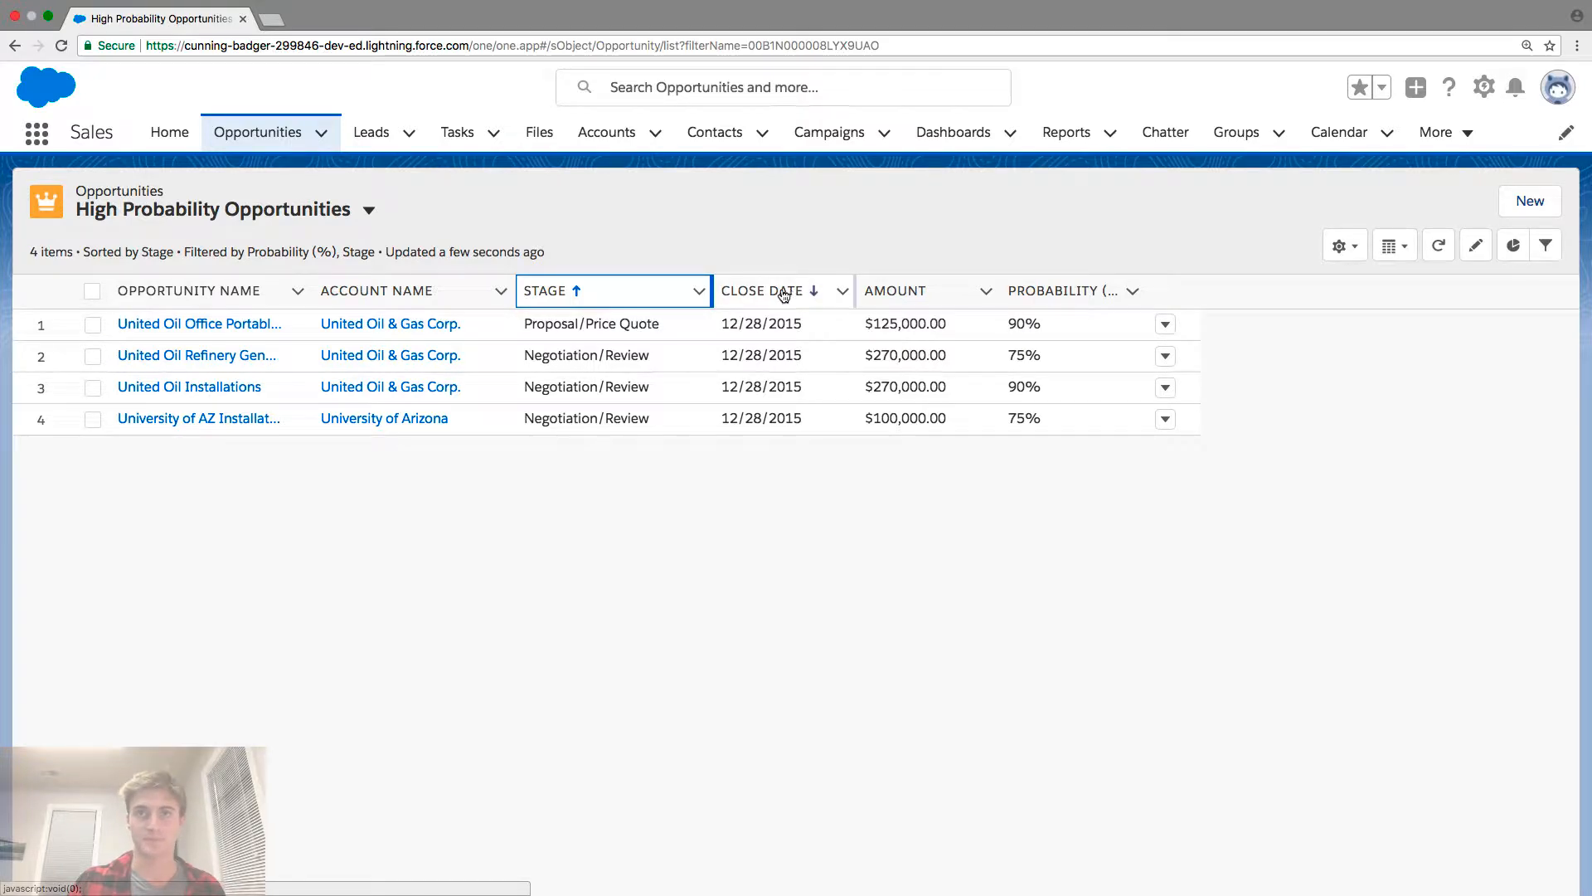
{"action": "left_click", "coordinate": [902, 291]}
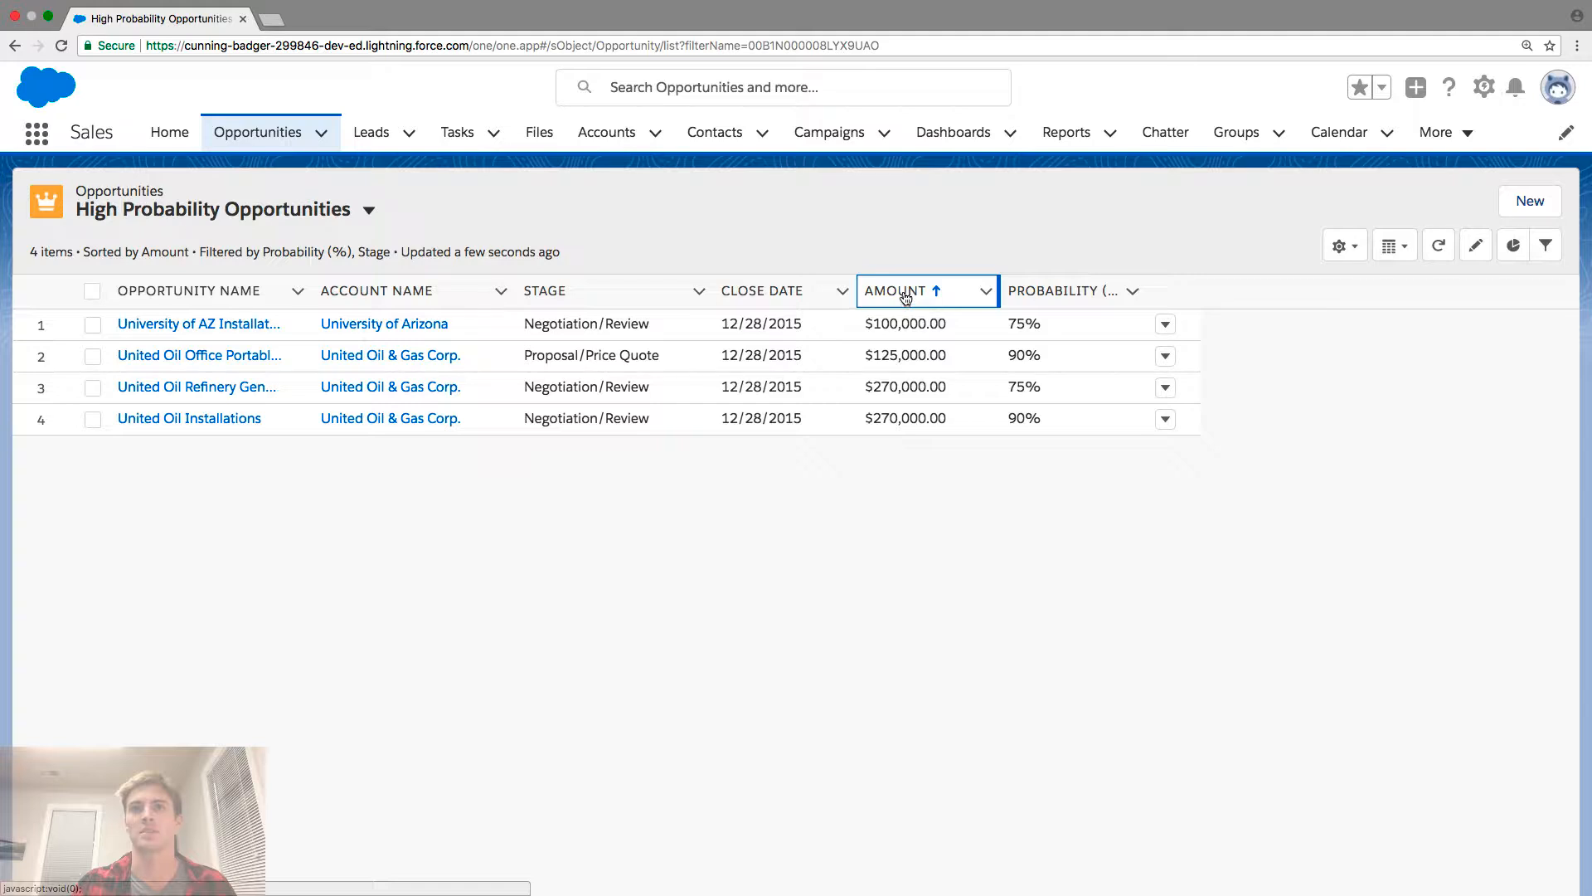
{"action": "left_click", "coordinate": [905, 296]}
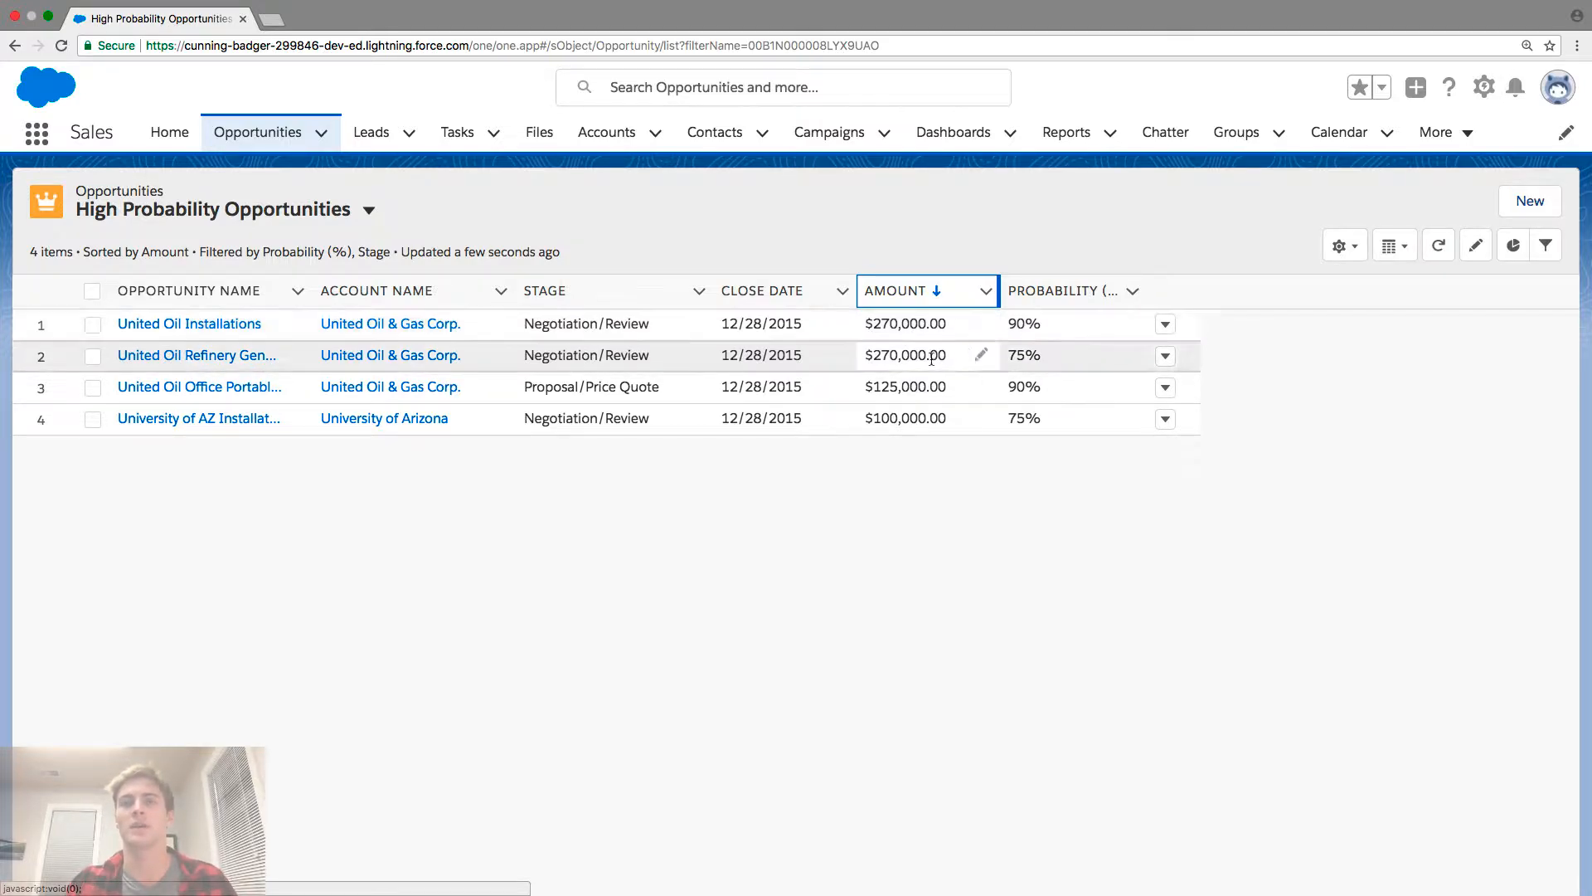
- Compare the Stage and Probability (%) values of the individual opportunities in the list
{"action": "left_click", "coordinate": [1082, 329]}
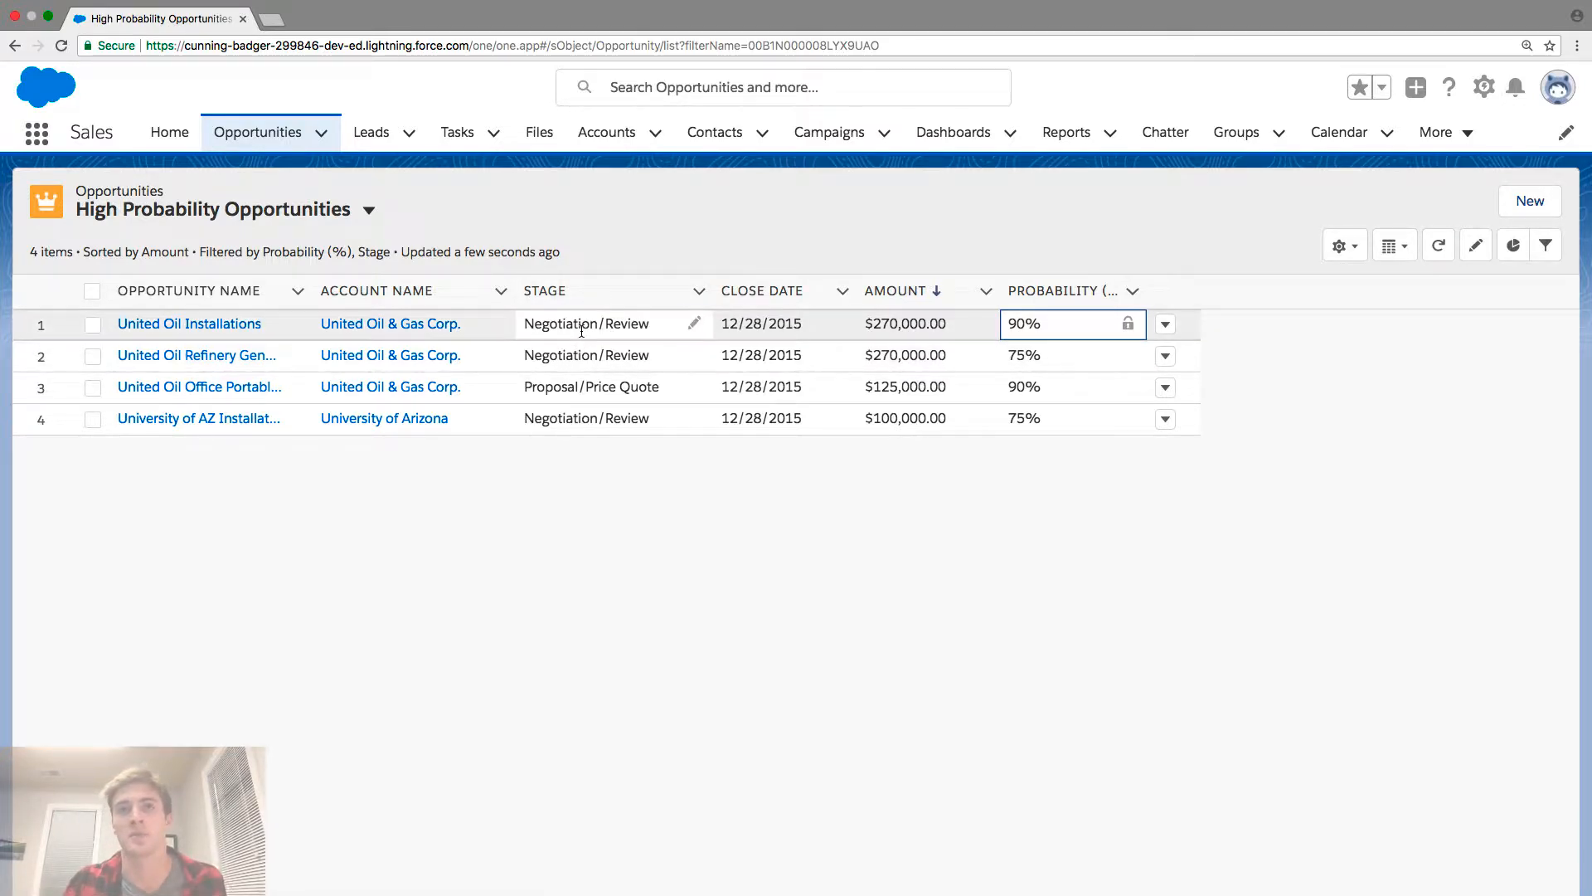
{"action": "left_click", "coordinate": [557, 331]}
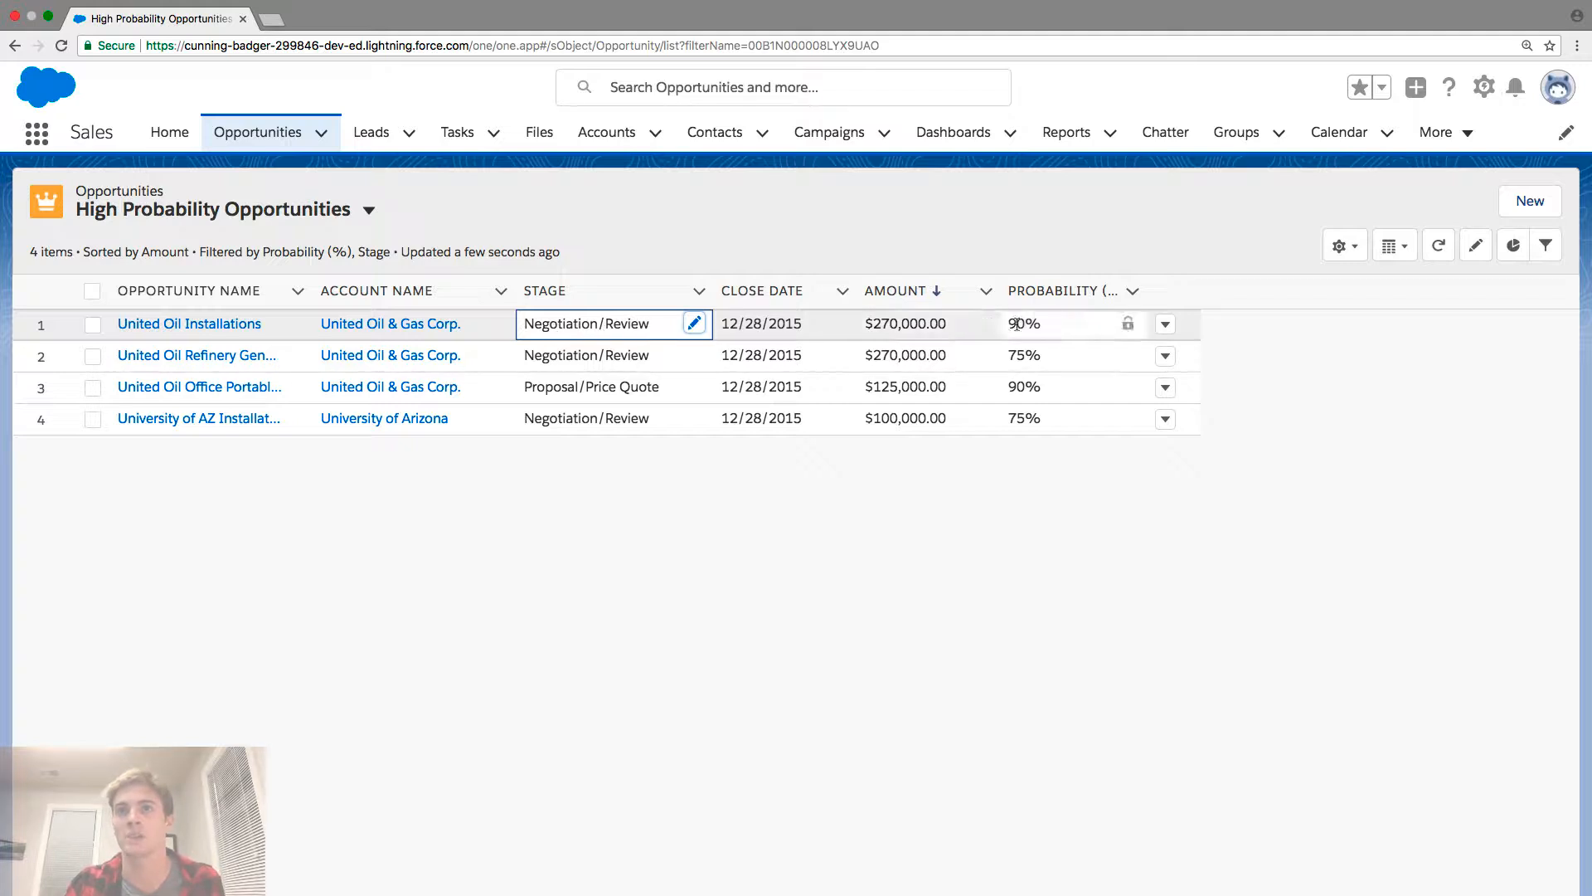
{"action": "left_click", "coordinate": [1042, 323]}
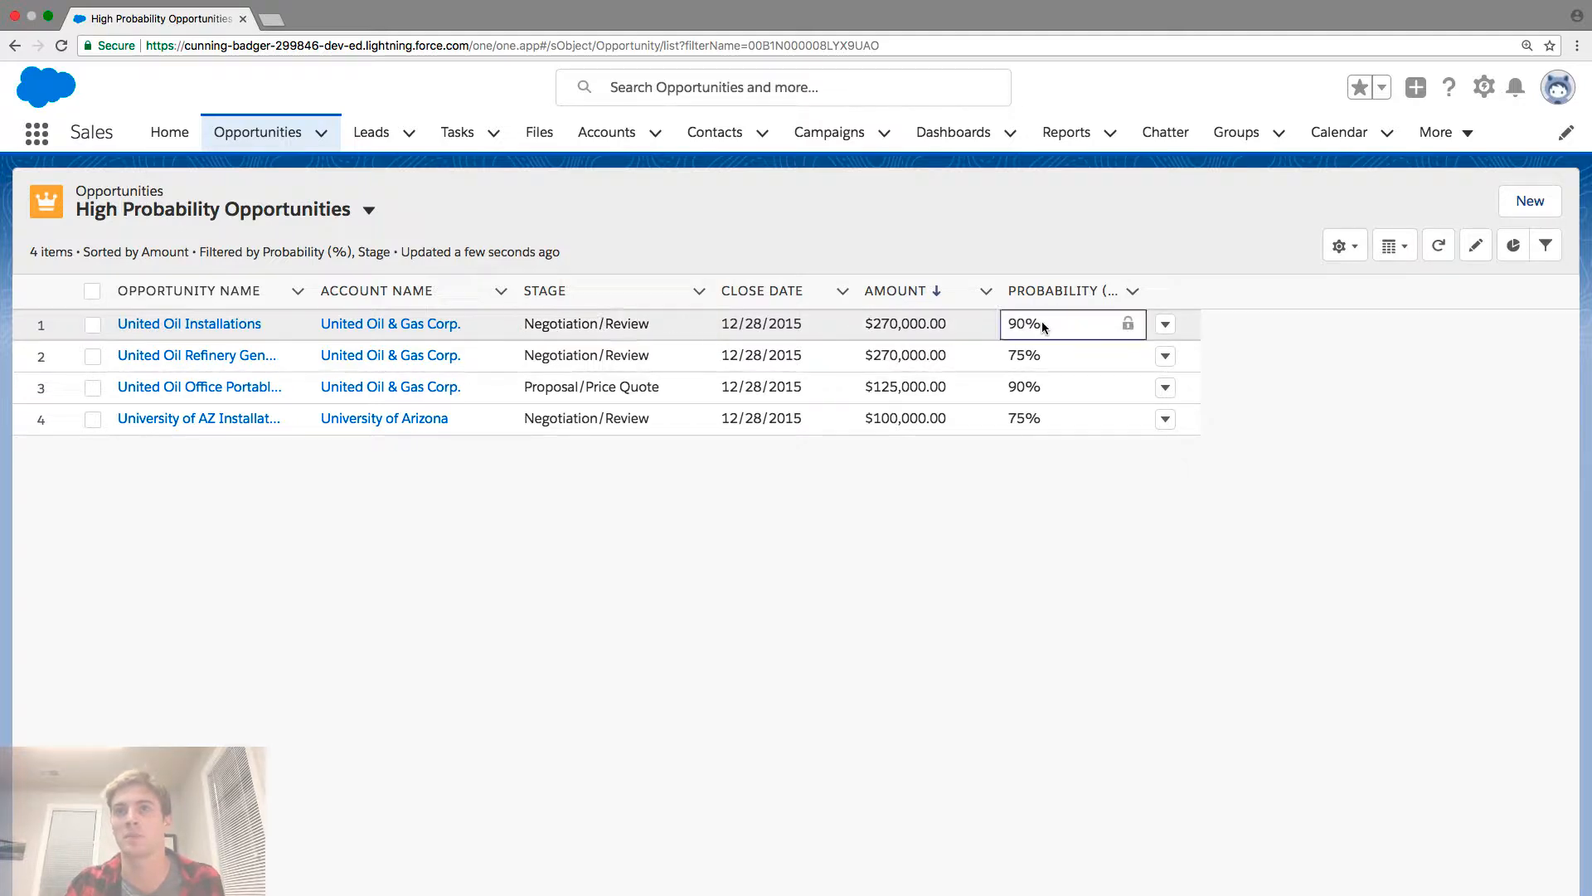
{"action": "left_click", "coordinate": [569, 354]}
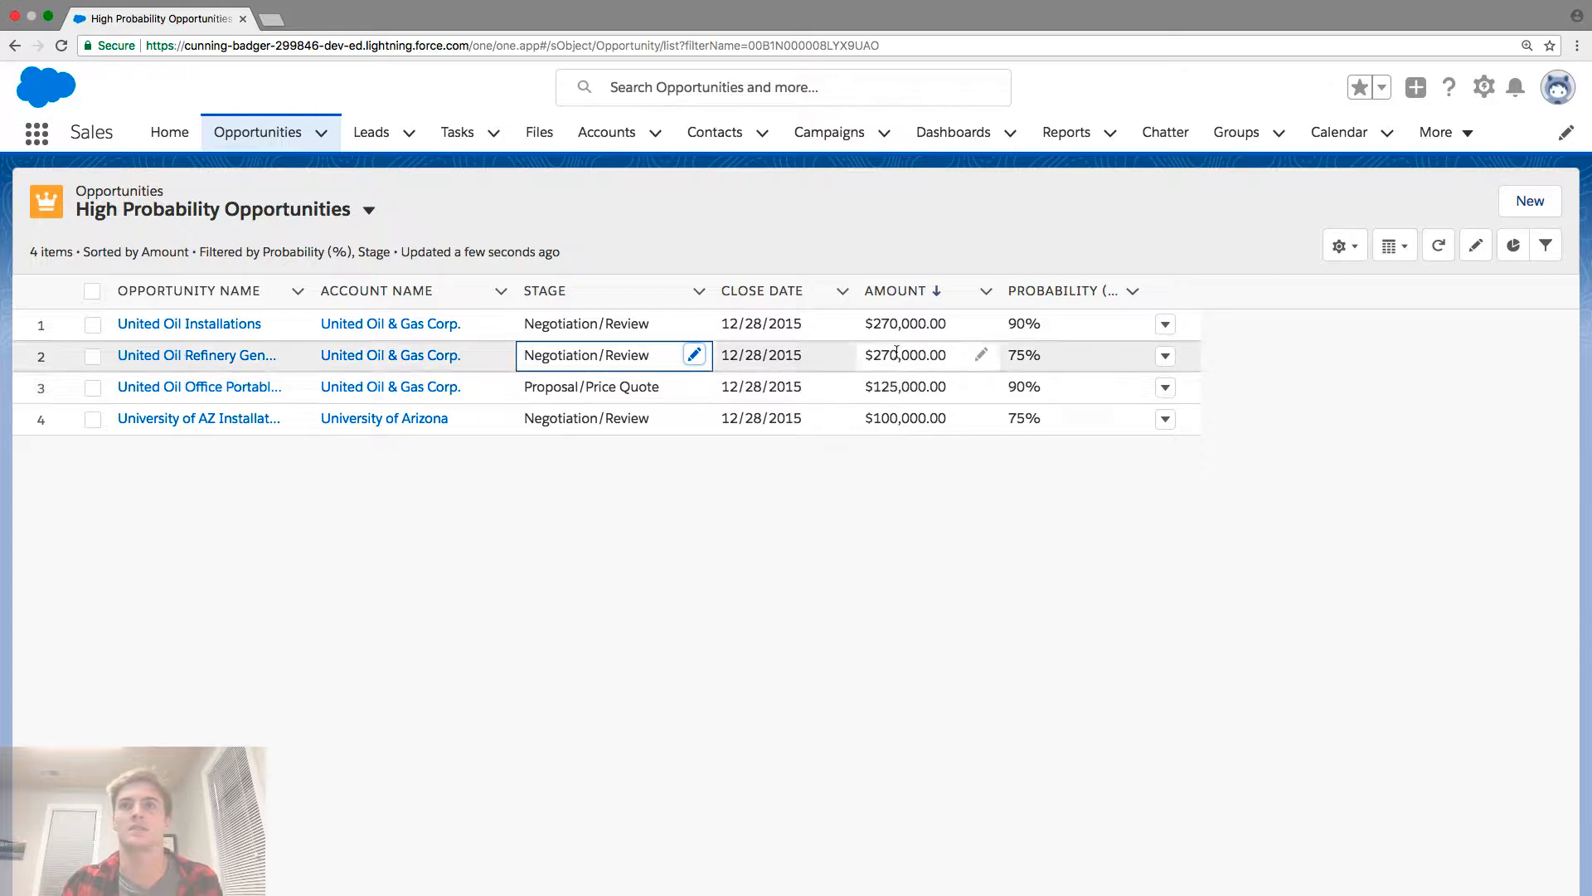
{"action": "left_click", "coordinate": [1069, 358]}
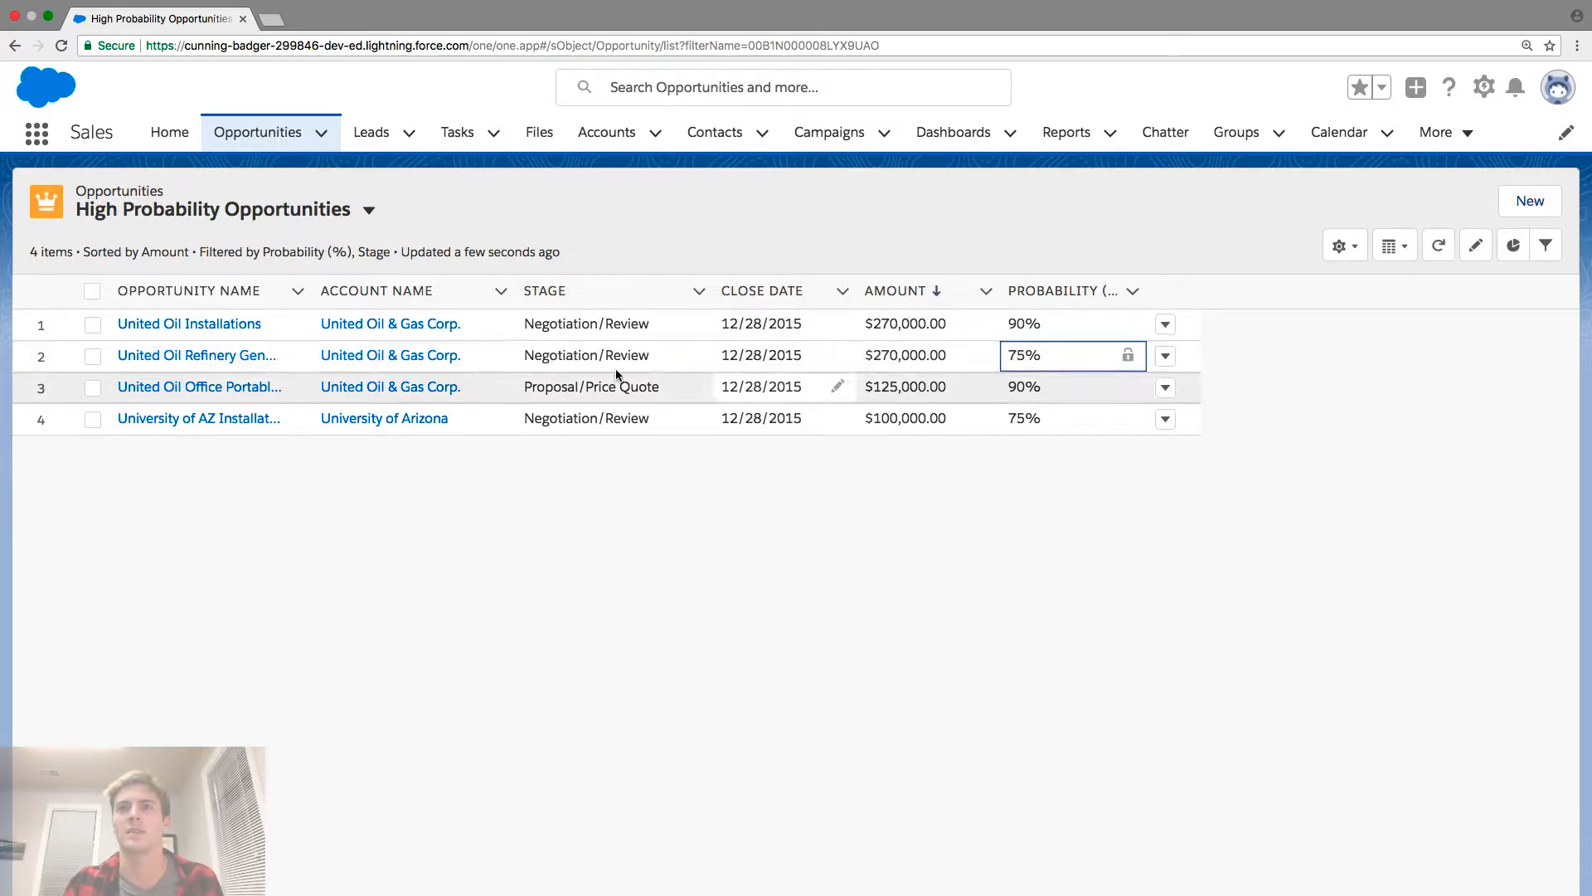
{"action": "left_click", "coordinate": [586, 378]}
{"action": "key", "text": "Up"}
{"action": "key", "text": "Up"}
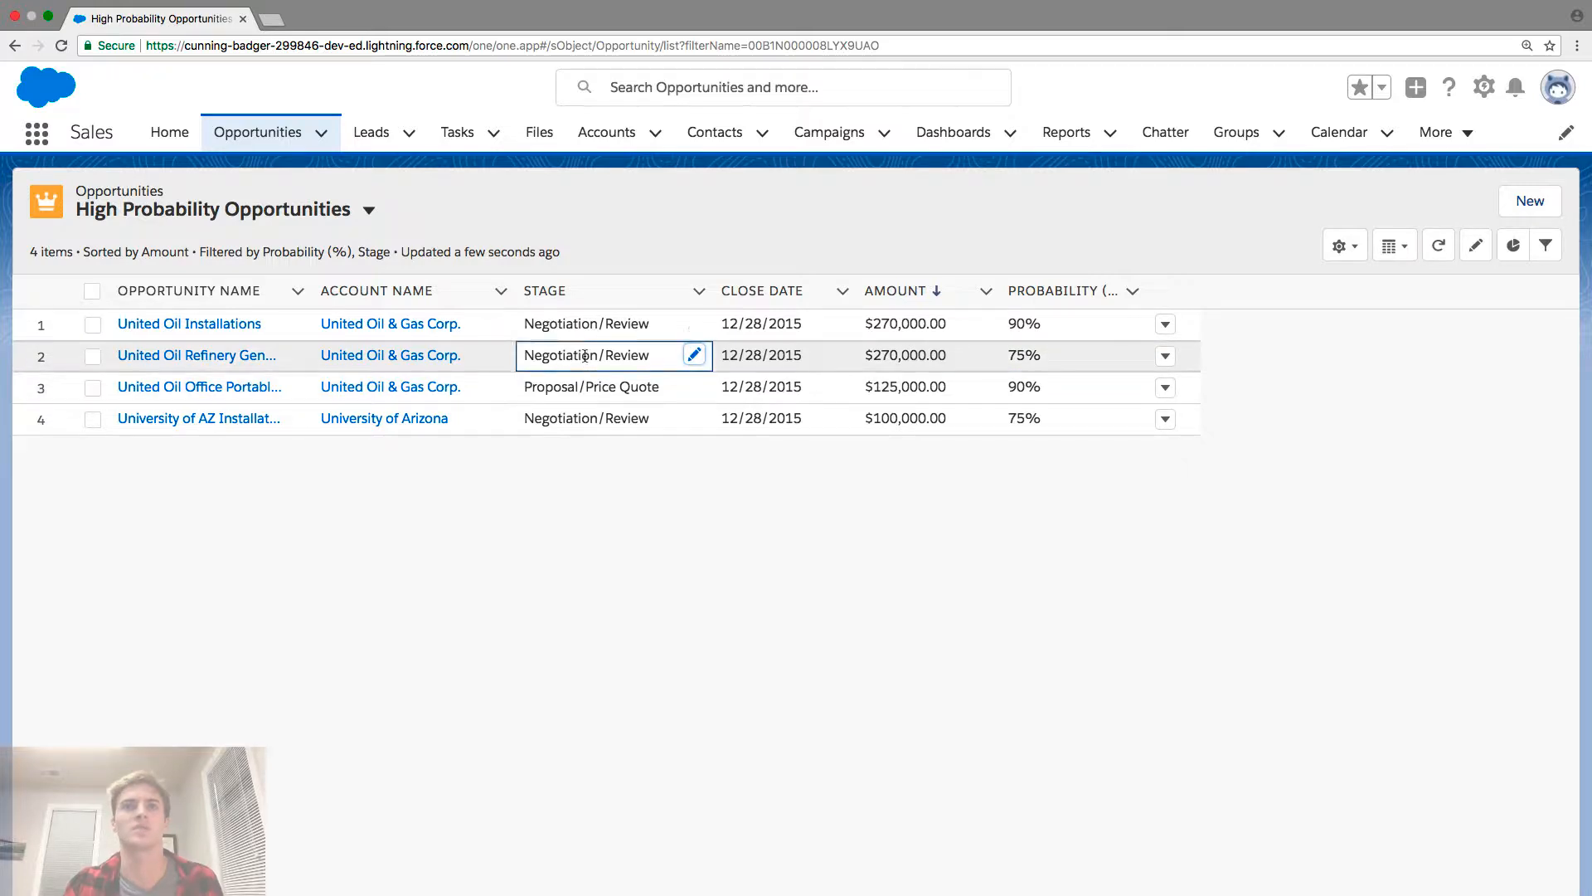
- Sort the opportunities list by Probability (%) in ascending order
{"action": "left_click", "coordinate": [1062, 327]}
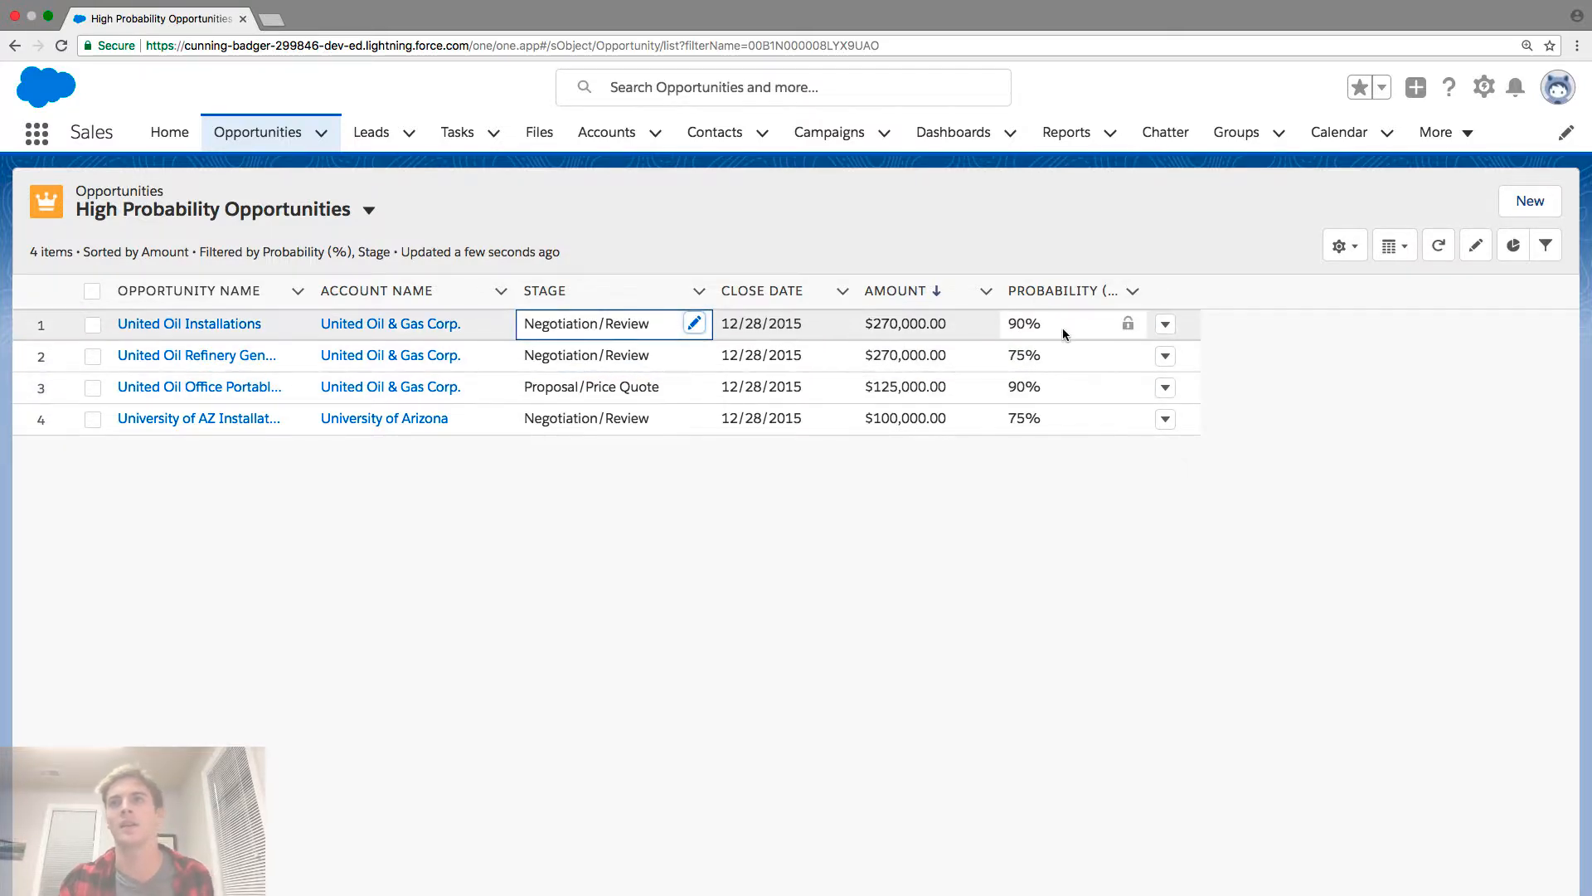
{"action": "key", "text": "Up"}
{"action": "key", "text": "Return"}
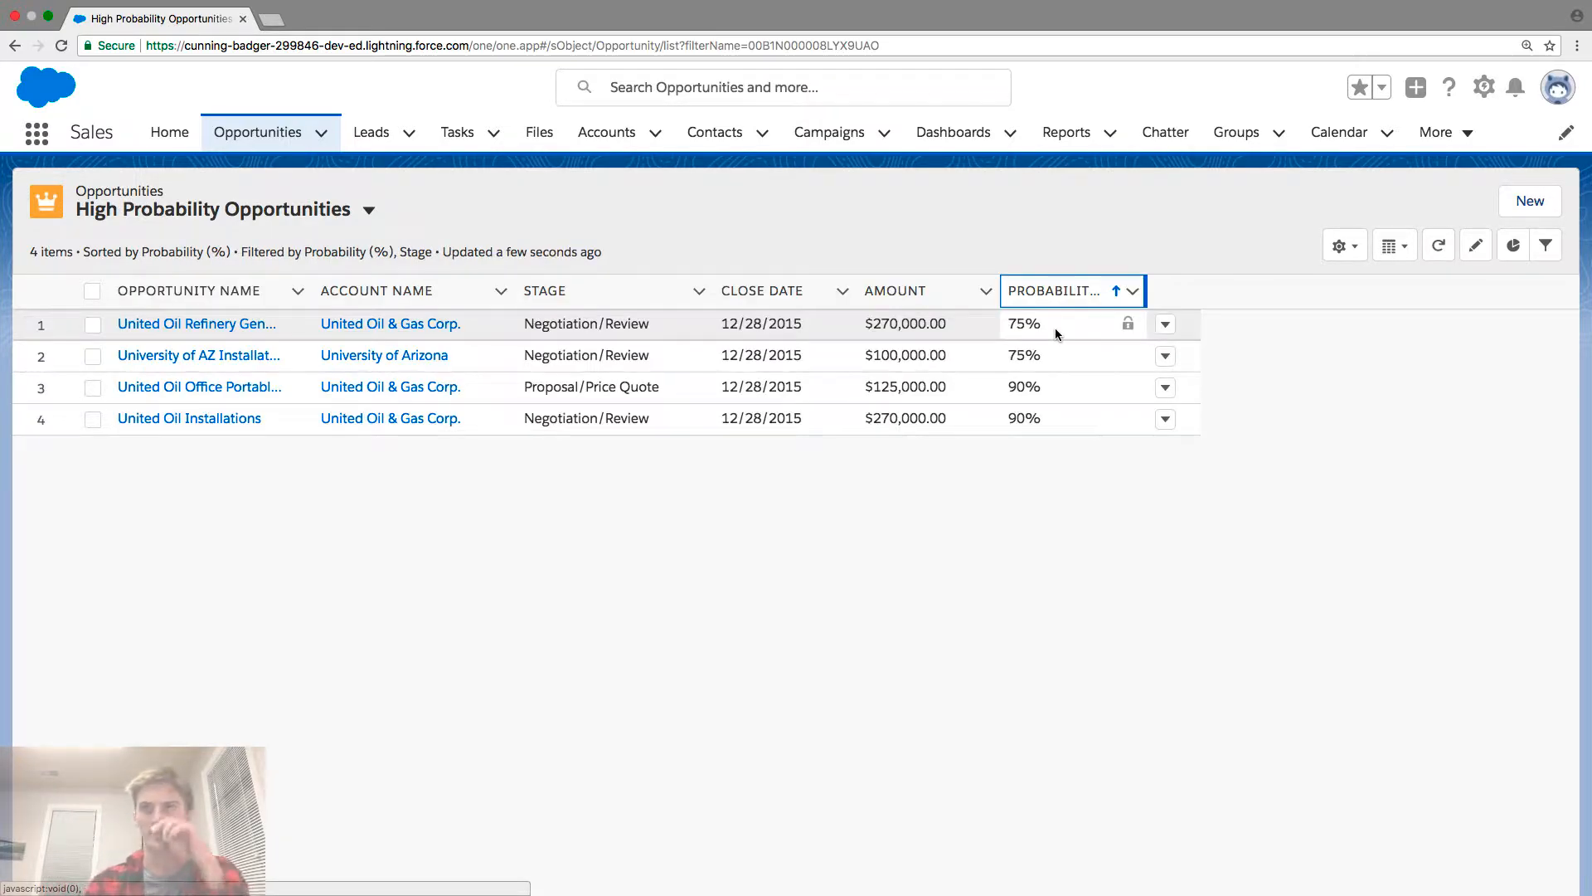
{"action": "left_click", "coordinate": [1165, 324]}
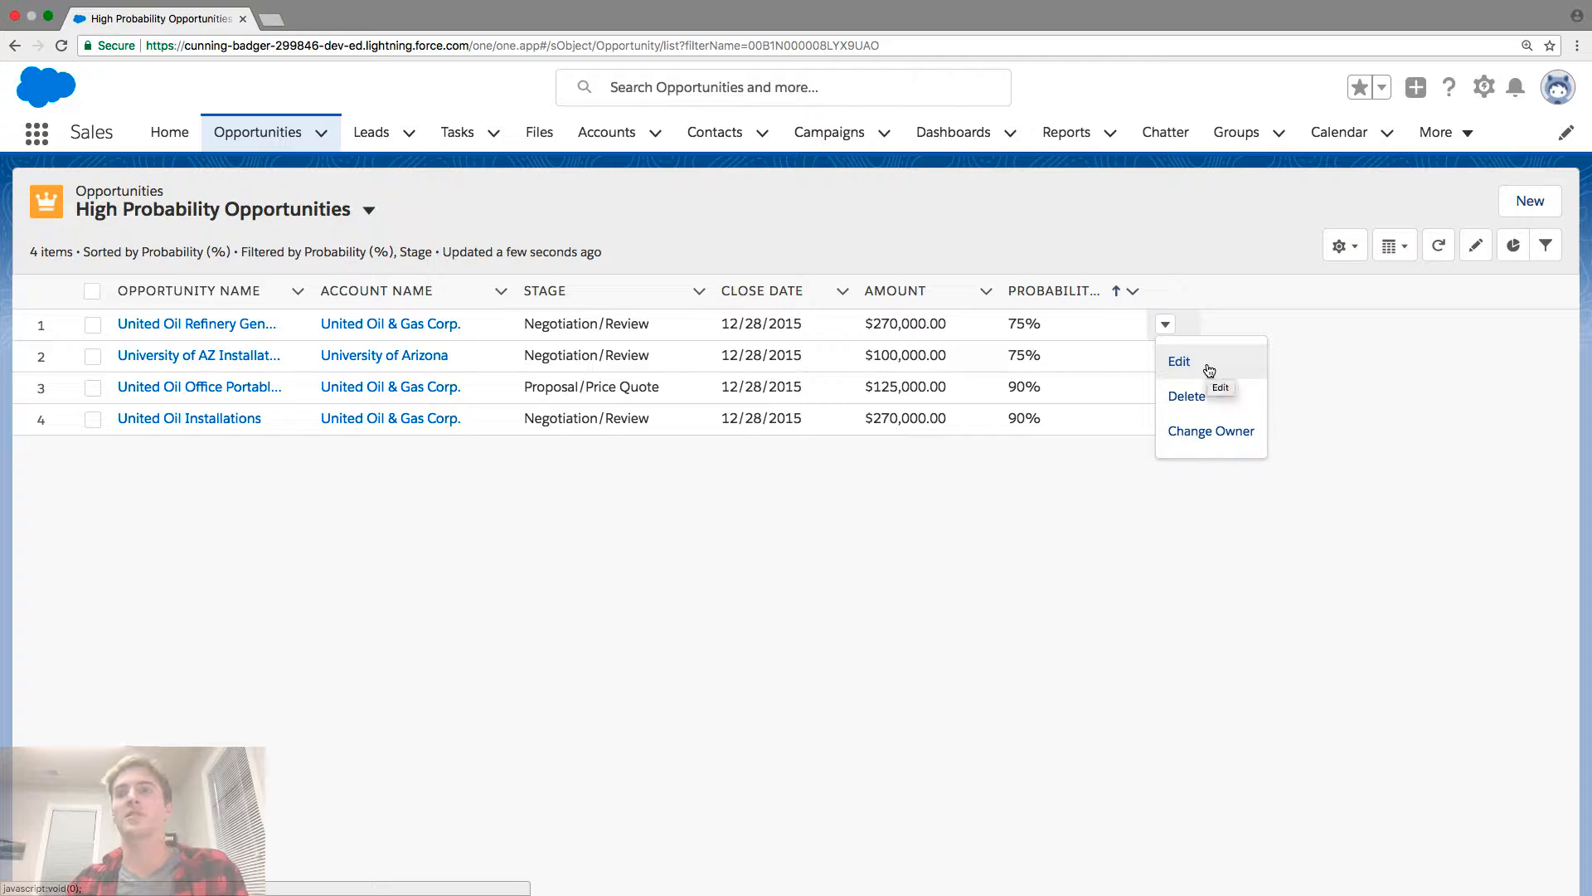
{"action": "left_click", "coordinate": [1055, 470]}
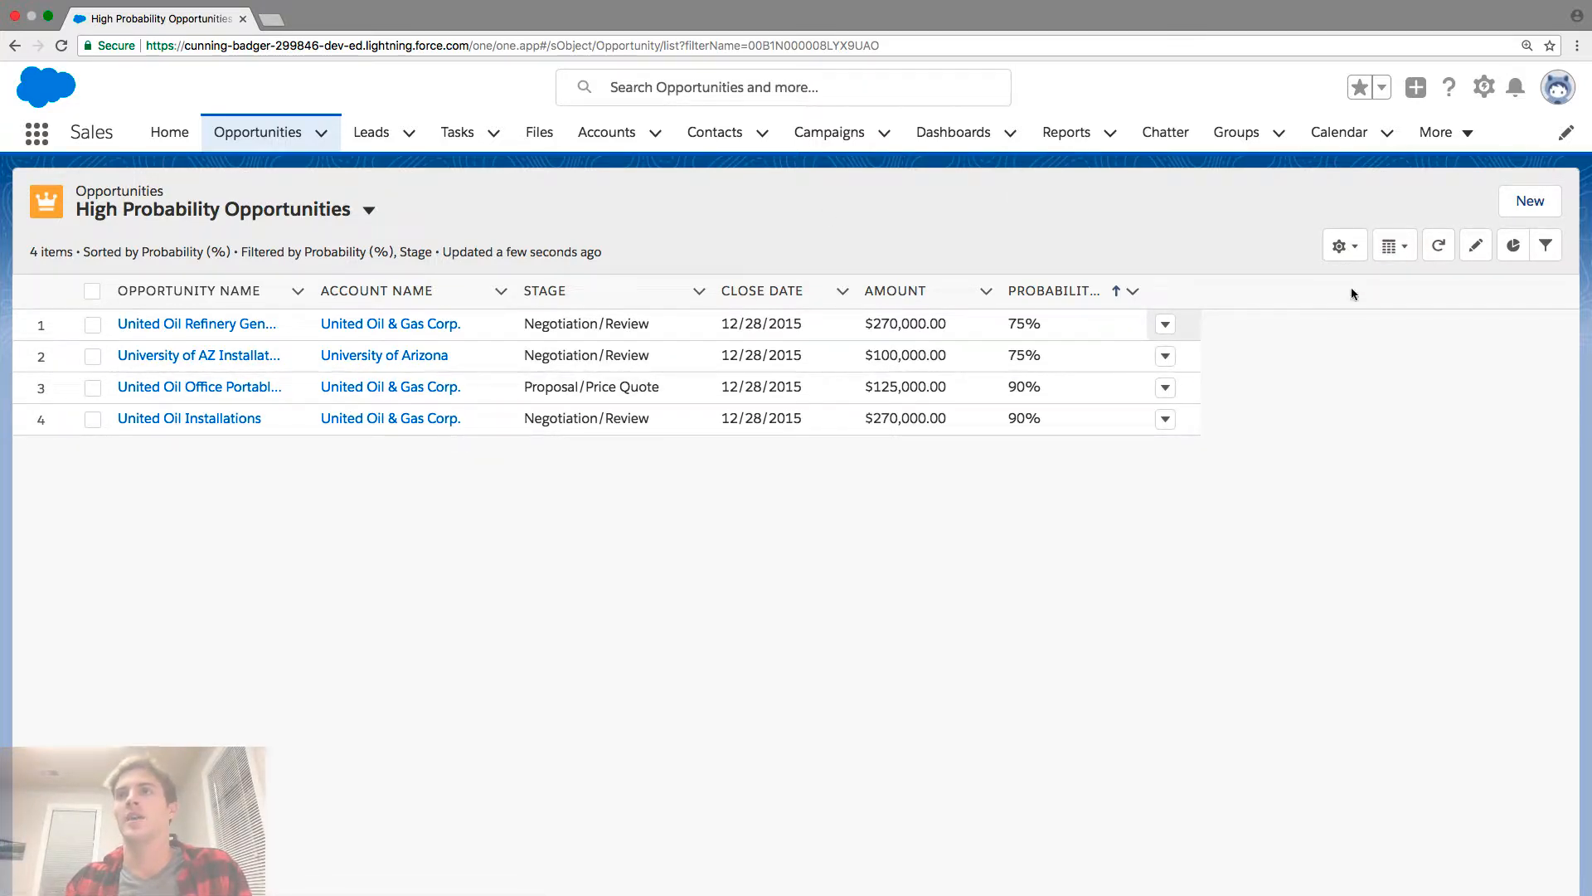
{"action": "left_click", "coordinate": [1343, 246]}
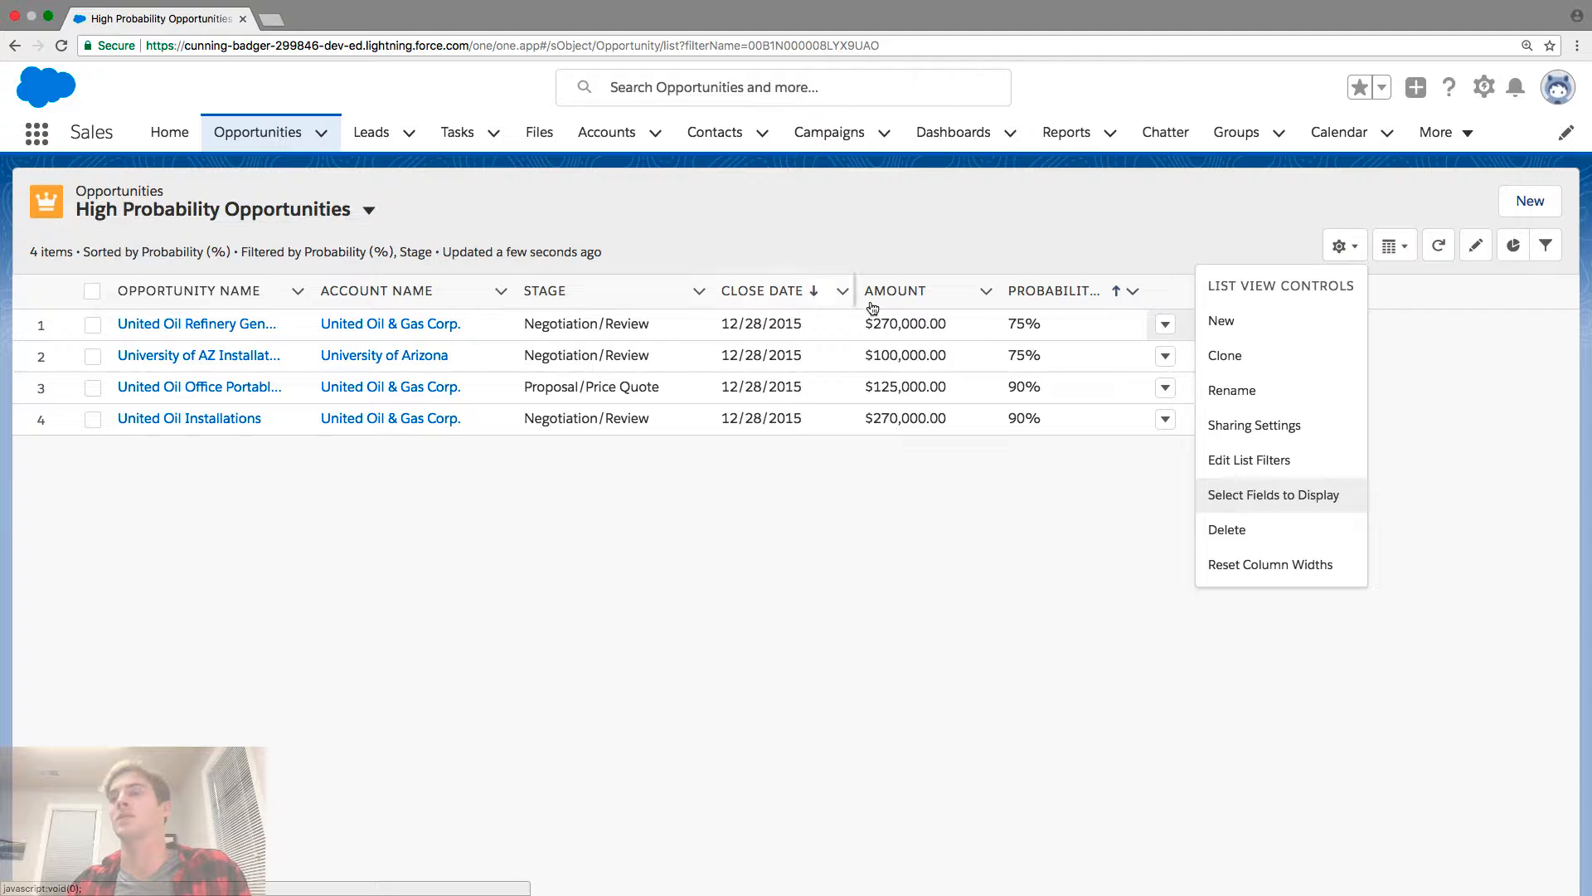
{"action": "left_click", "coordinate": [1340, 246]}
{"action": "left_click", "coordinate": [1341, 245]}
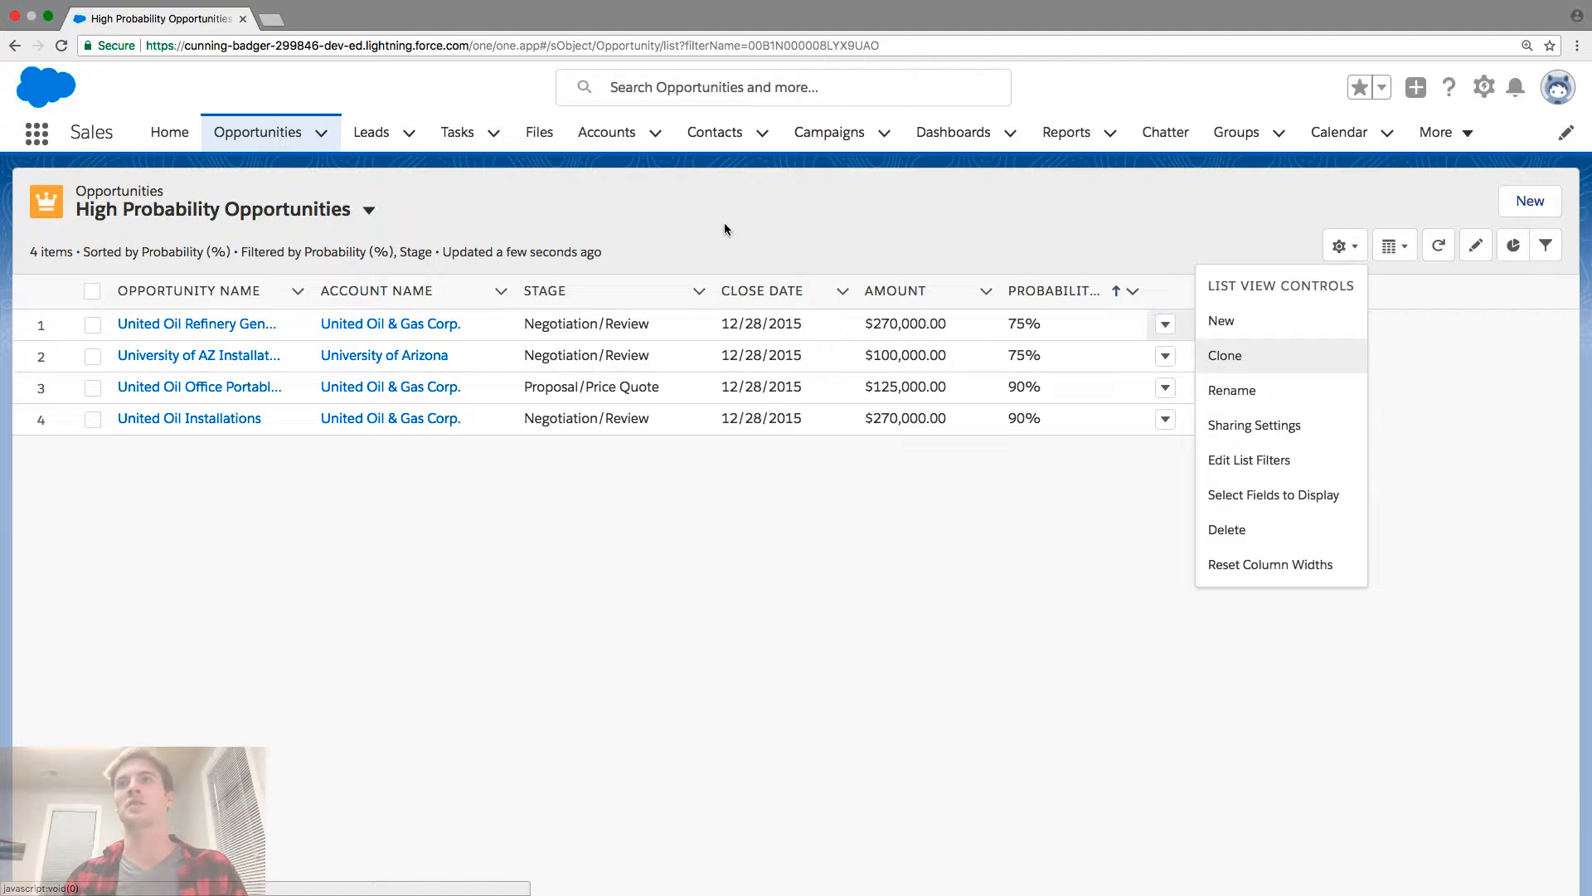
{"action": "left_click", "coordinate": [1309, 250]}
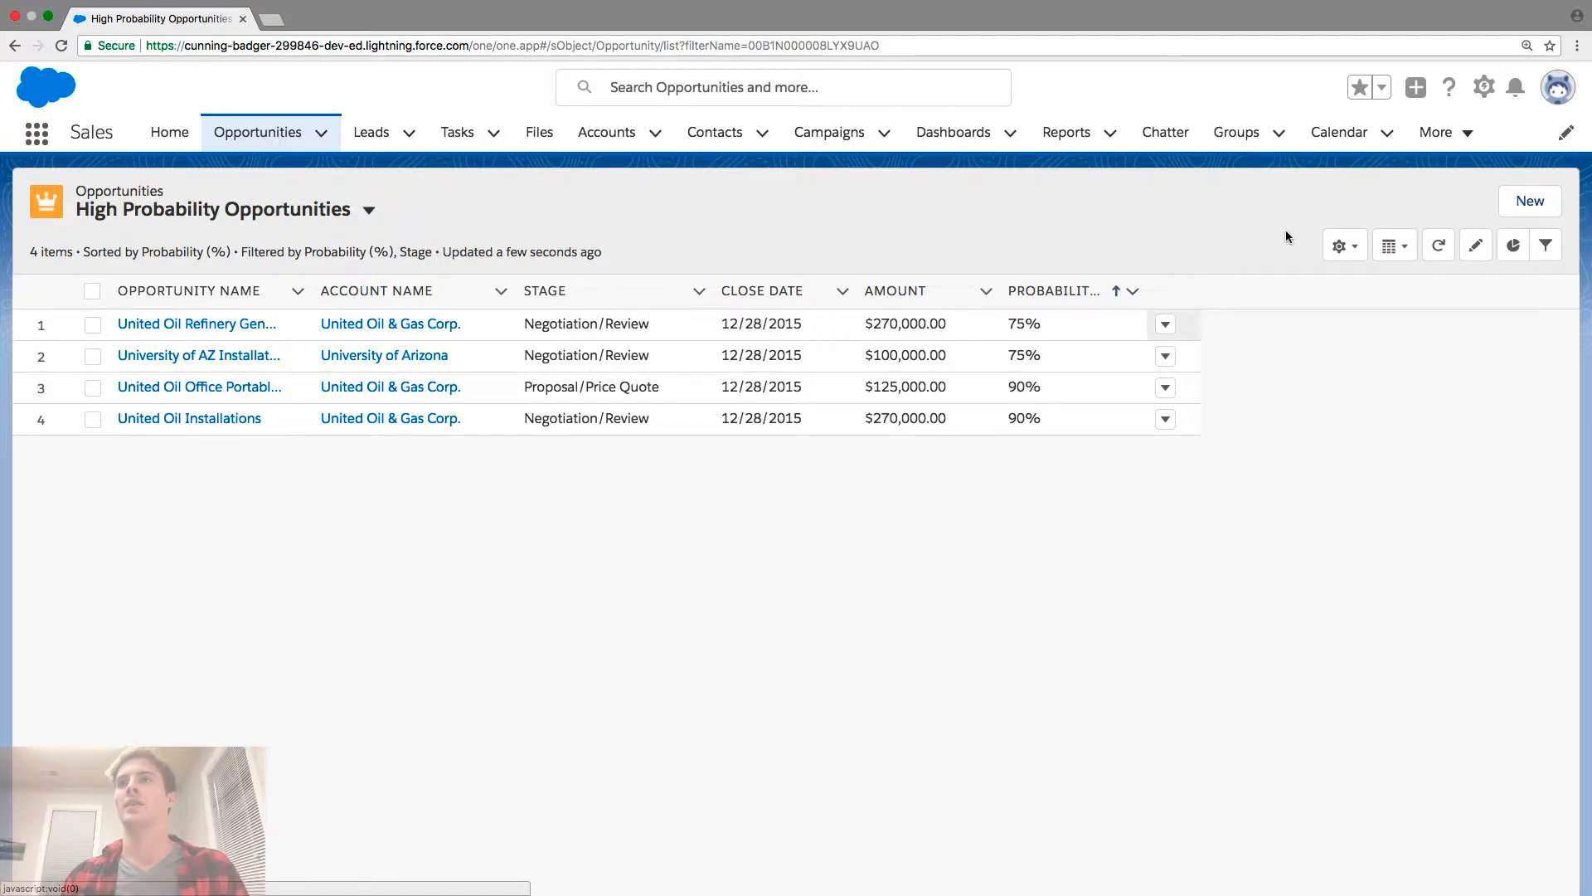
- Check the Table and Kanban display options of the opportunities list and refresh the list
{"action": "left_click", "coordinate": [1407, 246]}
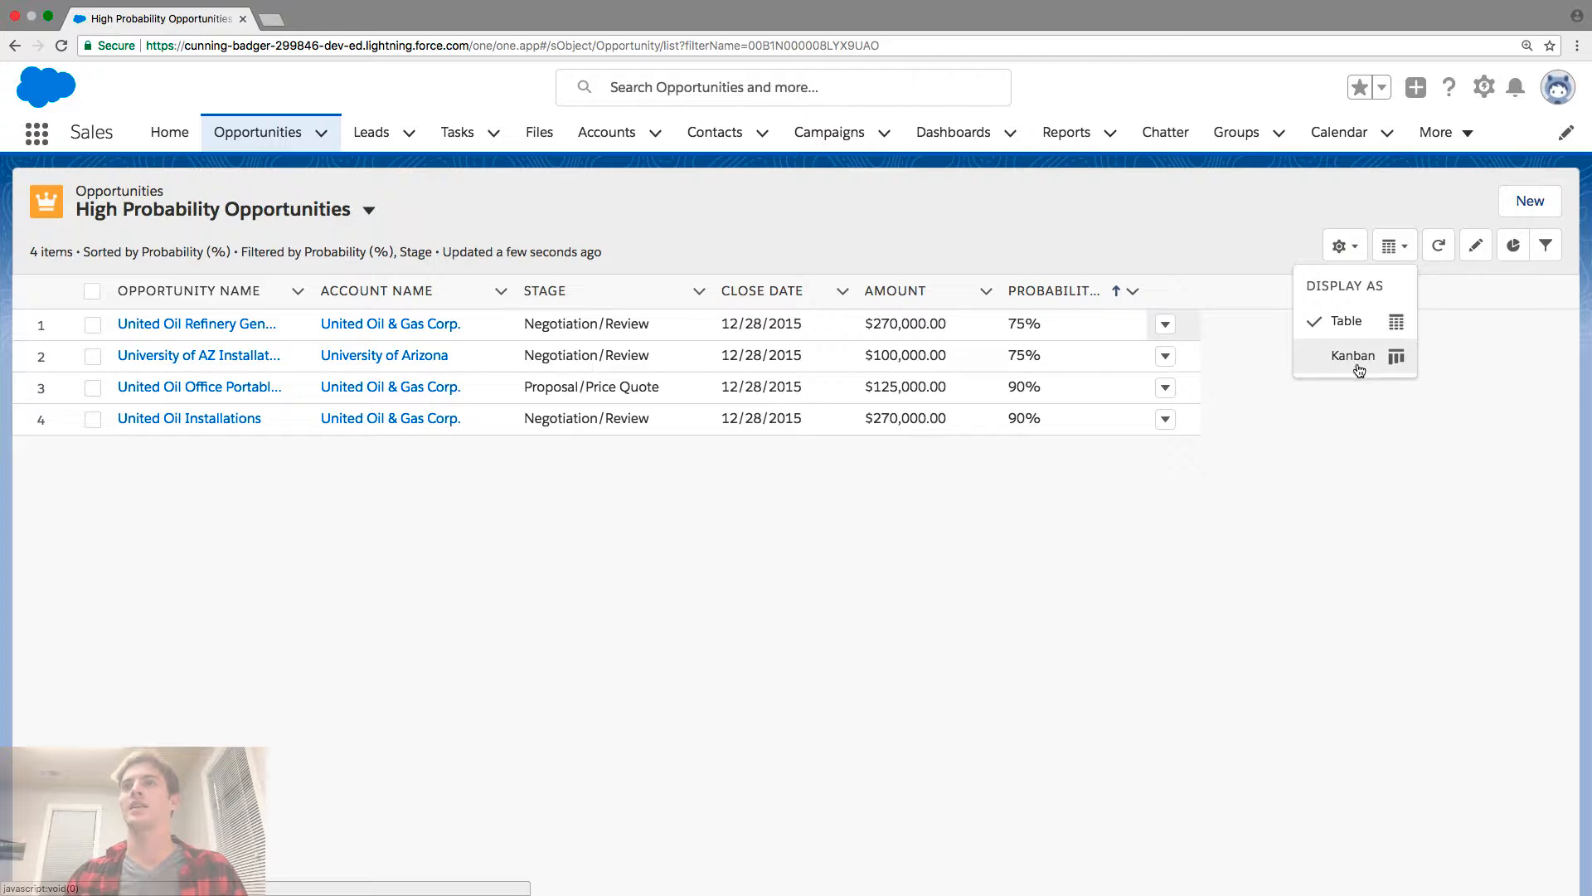
{"action": "left_click", "coordinate": [1421, 208]}
{"action": "left_click", "coordinate": [1441, 247]}
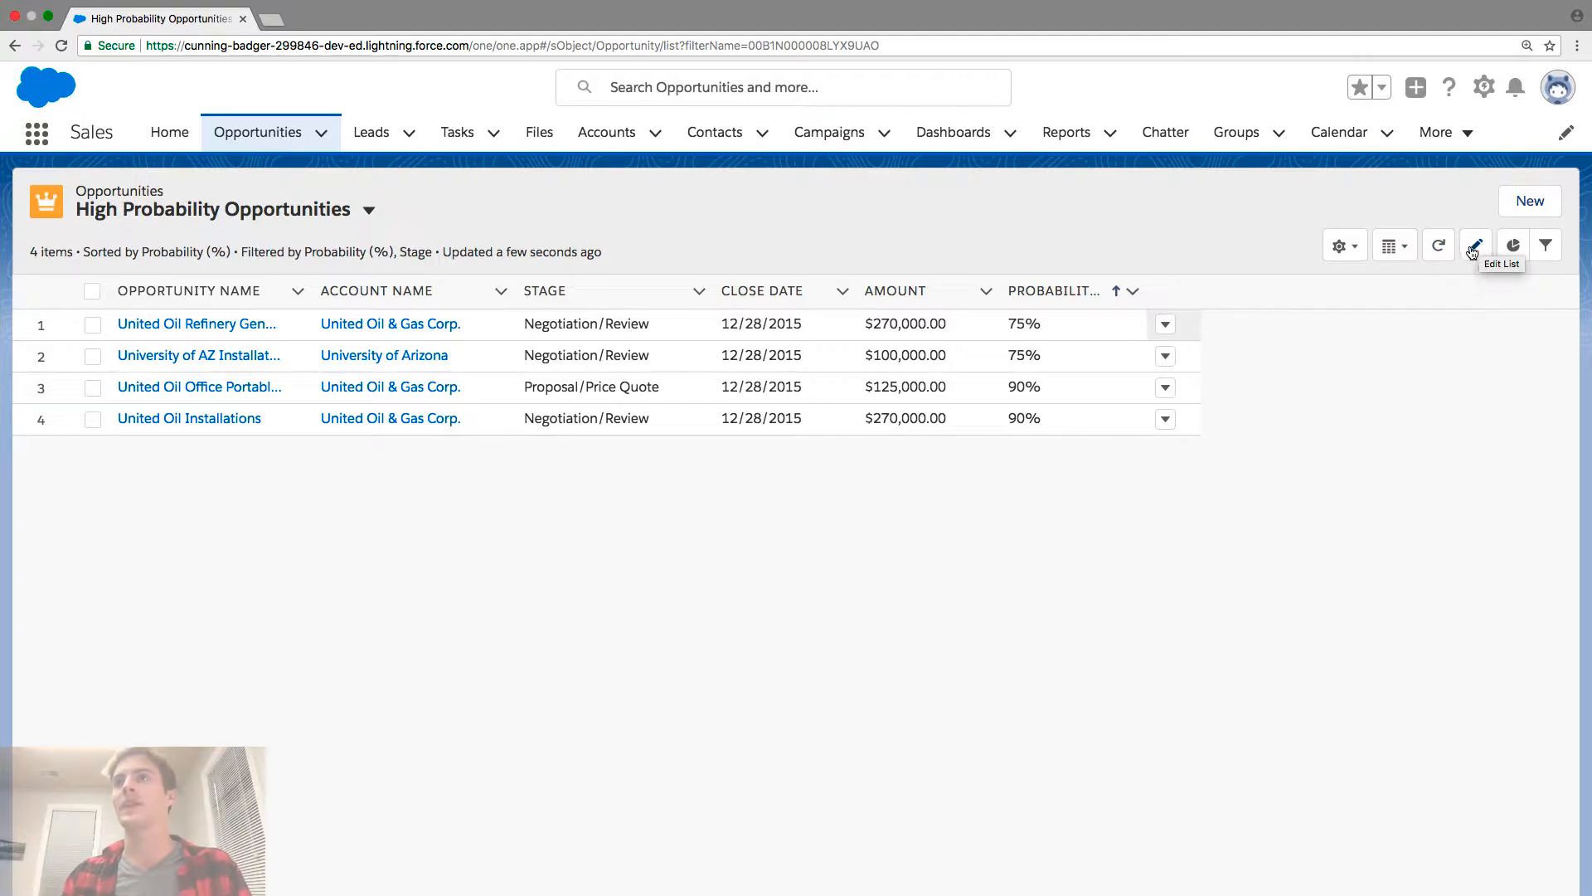
- Open the first opportunity's name for inline editing and leave the edit without entering a new name
{"action": "left_click", "coordinate": [1473, 248]}
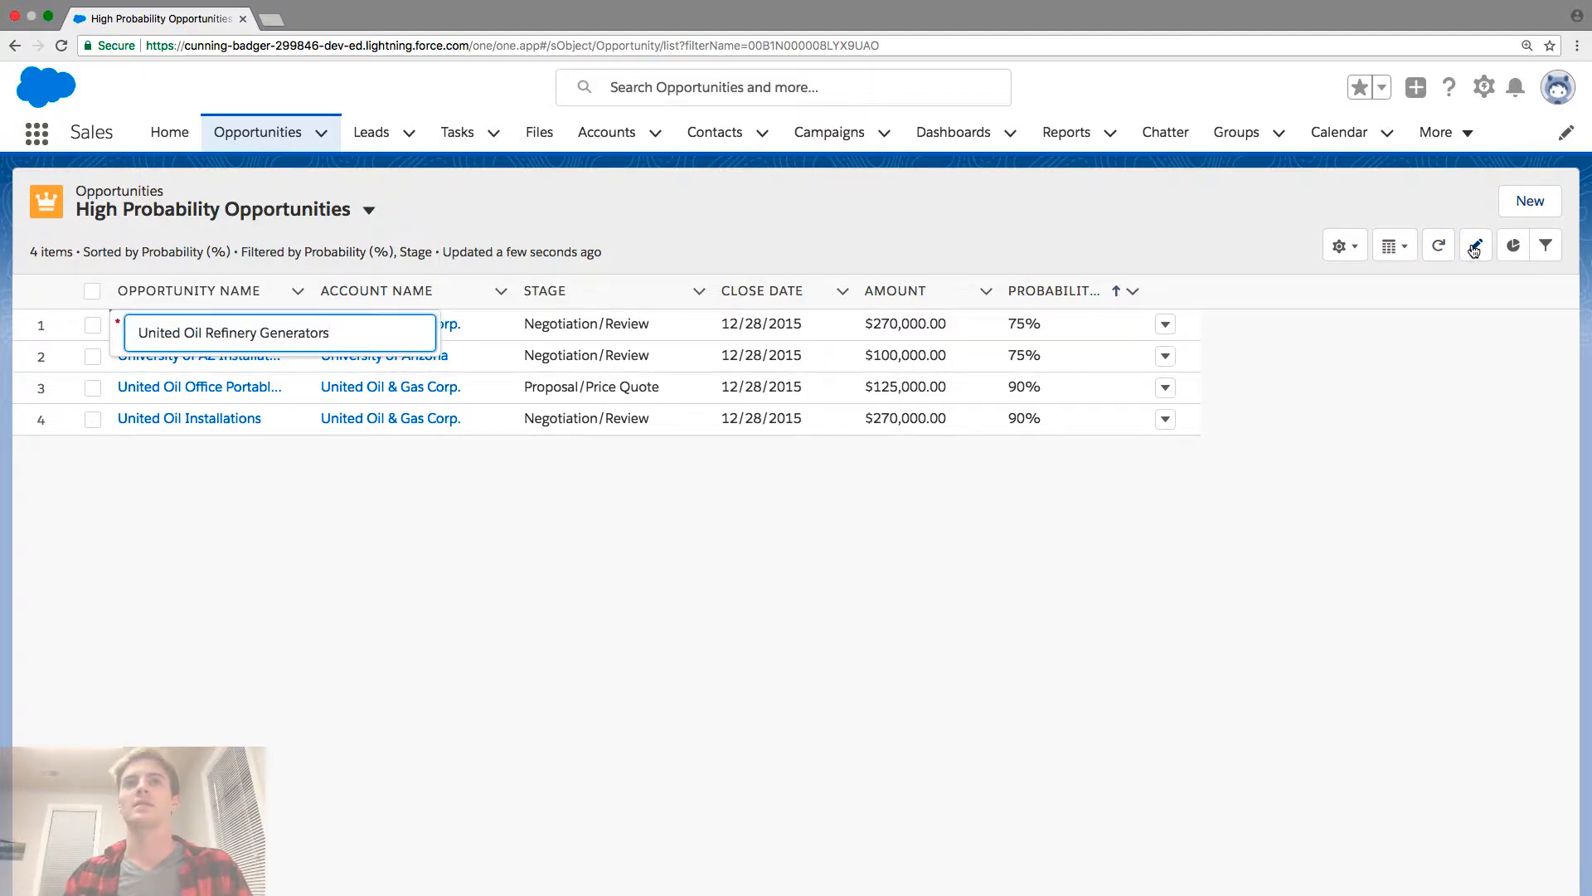
{"action": "left_click", "coordinate": [1252, 360]}
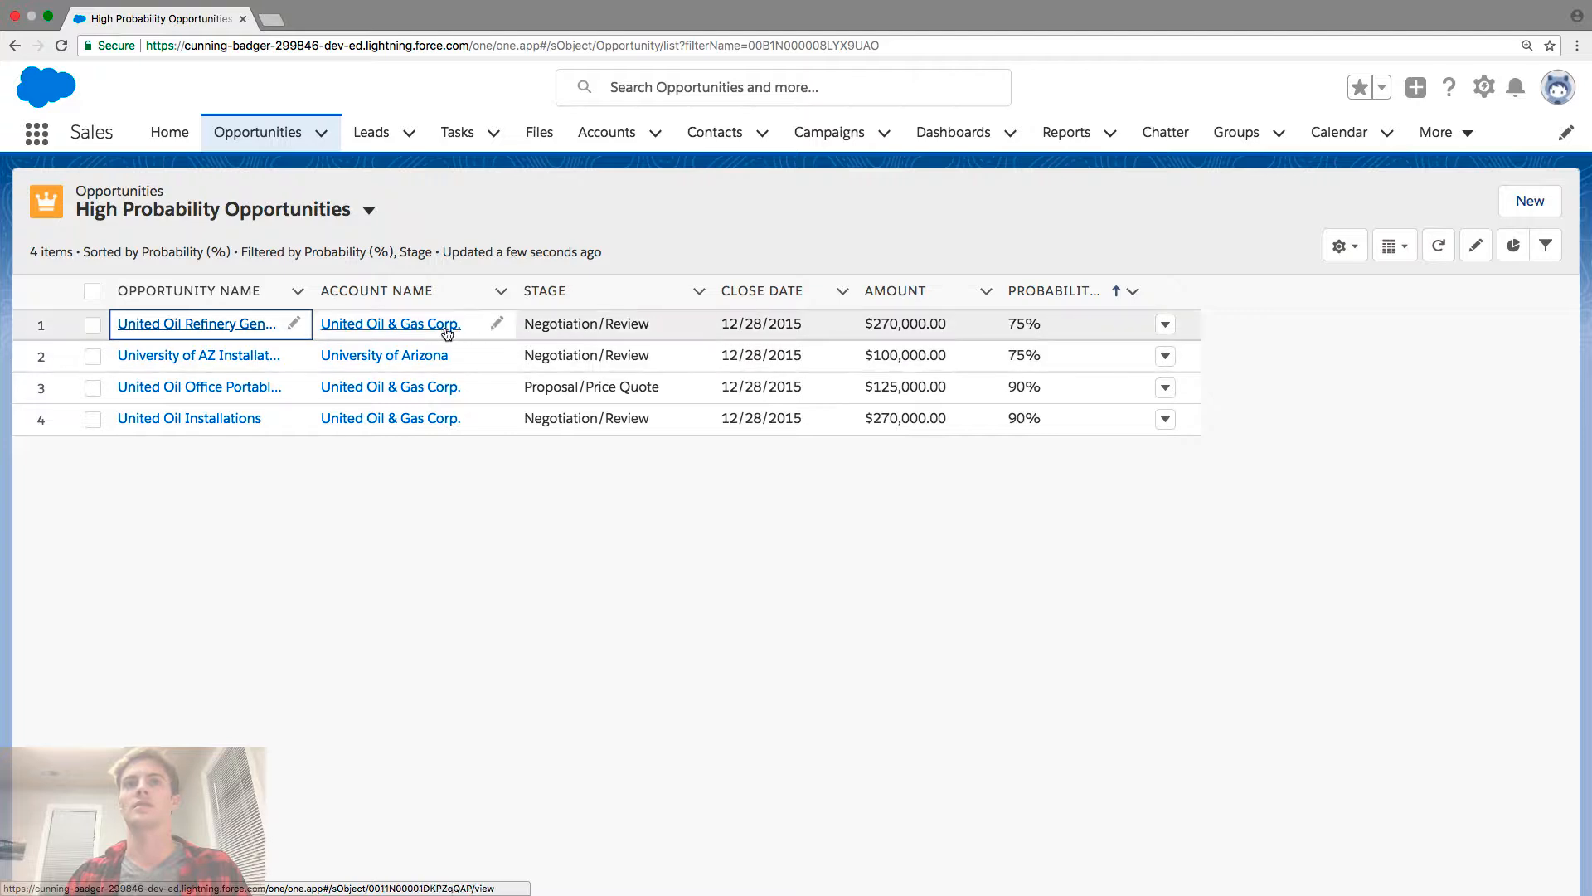
{"action": "left_click_drag", "start_coordinate": [446, 329], "coordinate": [528, 351]}
{"action": "left_click", "coordinate": [1367, 320]}
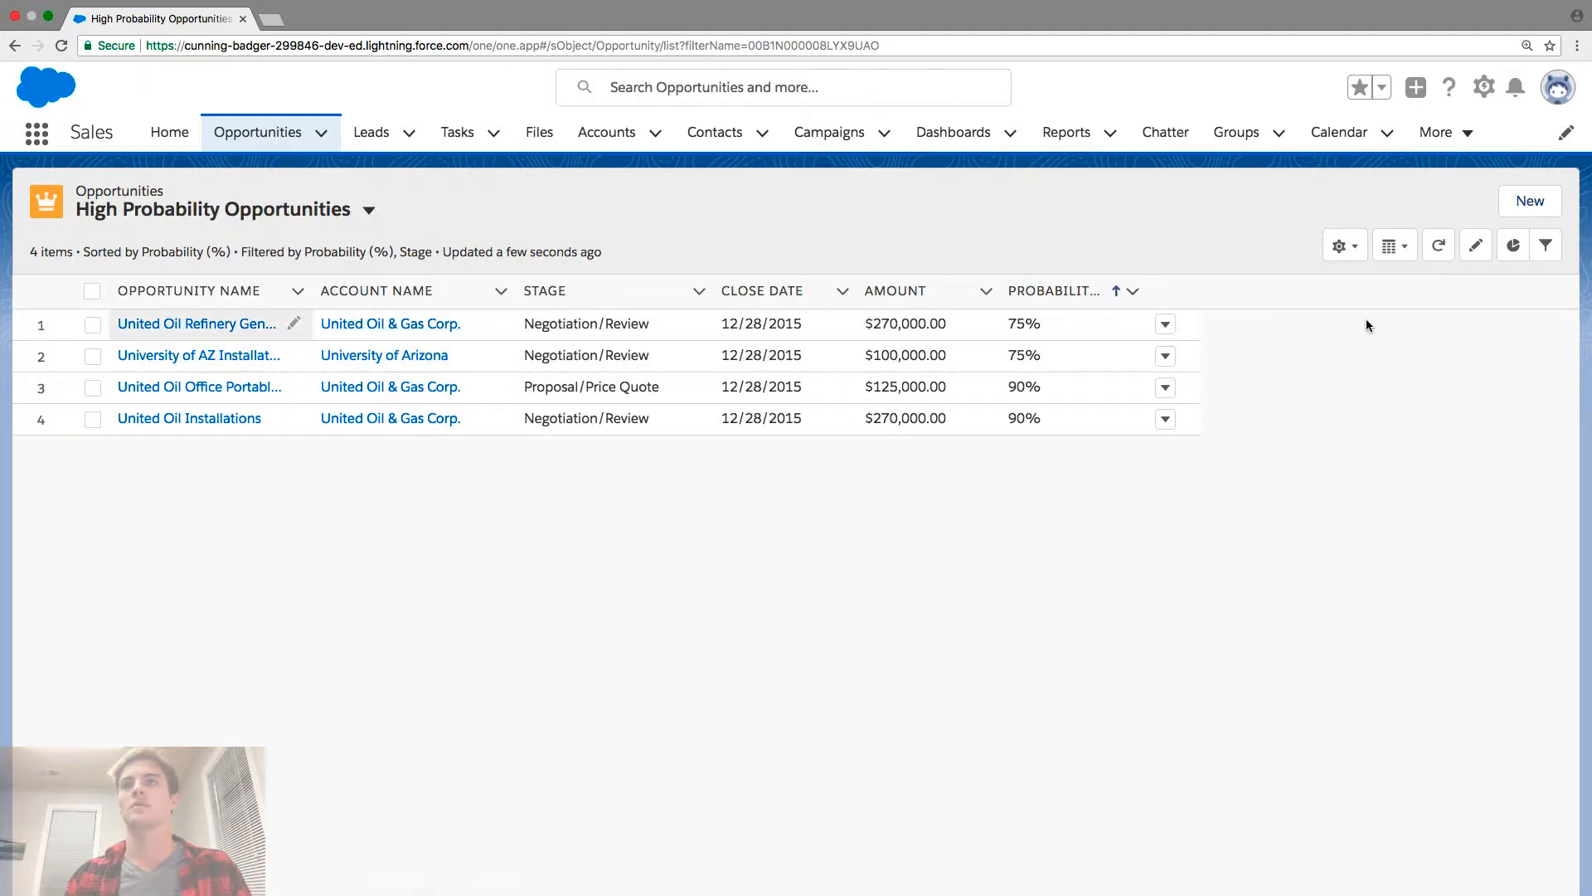
- Try to edit all opportunities together by selecting every row and starting list editing, and clear the selection
{"action": "left_click", "coordinate": [92, 291]}
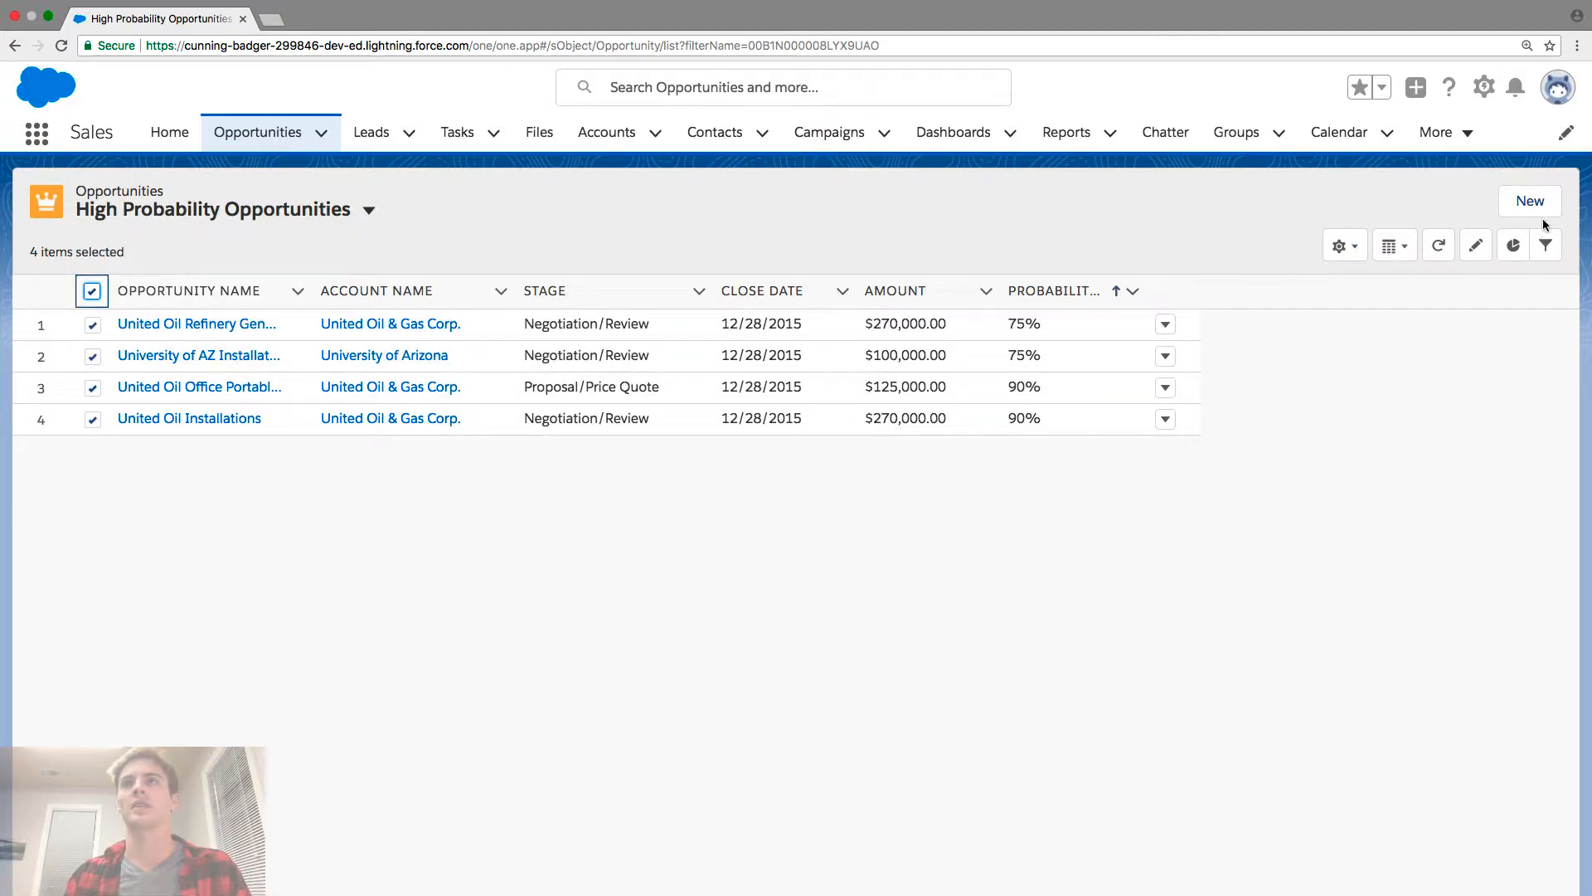
{"action": "left_click", "coordinate": [1475, 244]}
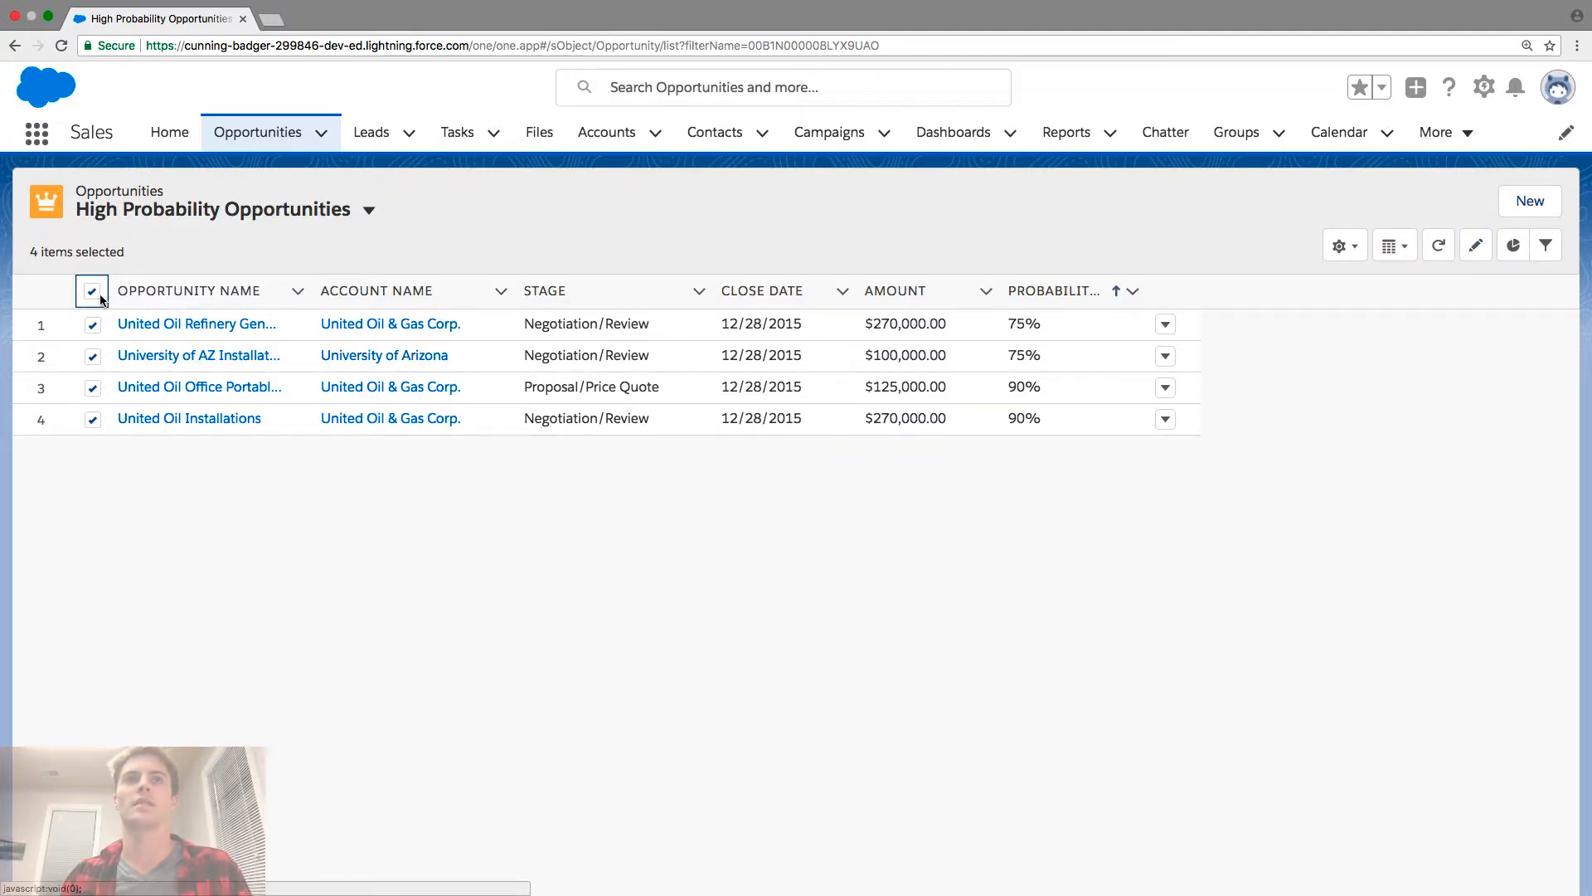
{"action": "left_click", "coordinate": [1477, 247]}
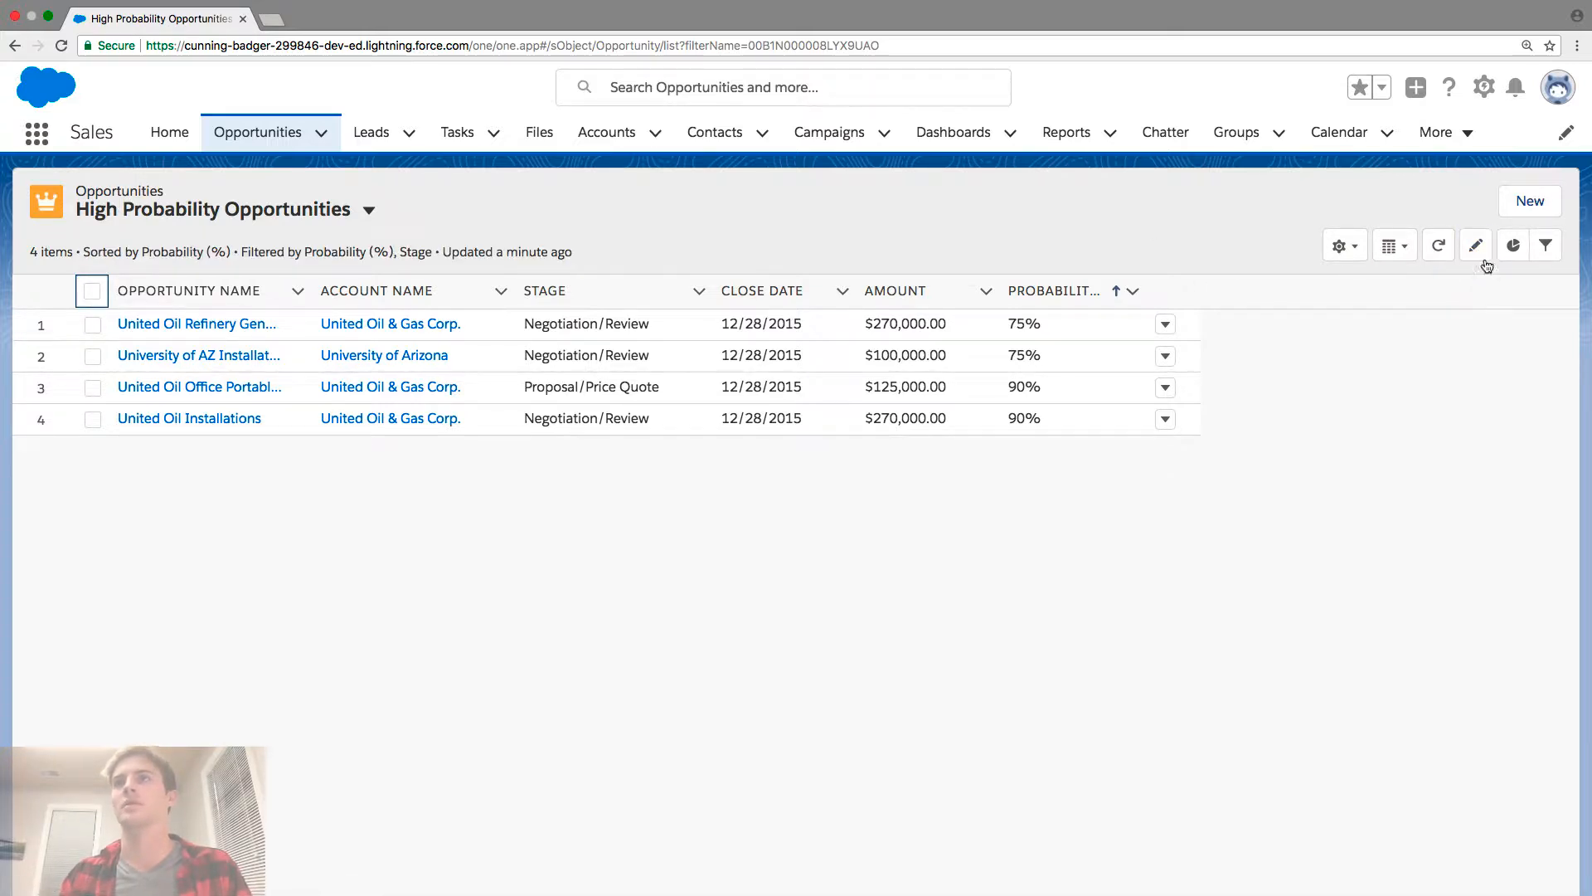
- Review the list view's filters and examine the segments of its chart of Amount by Stage
{"action": "left_click", "coordinate": [1544, 249]}
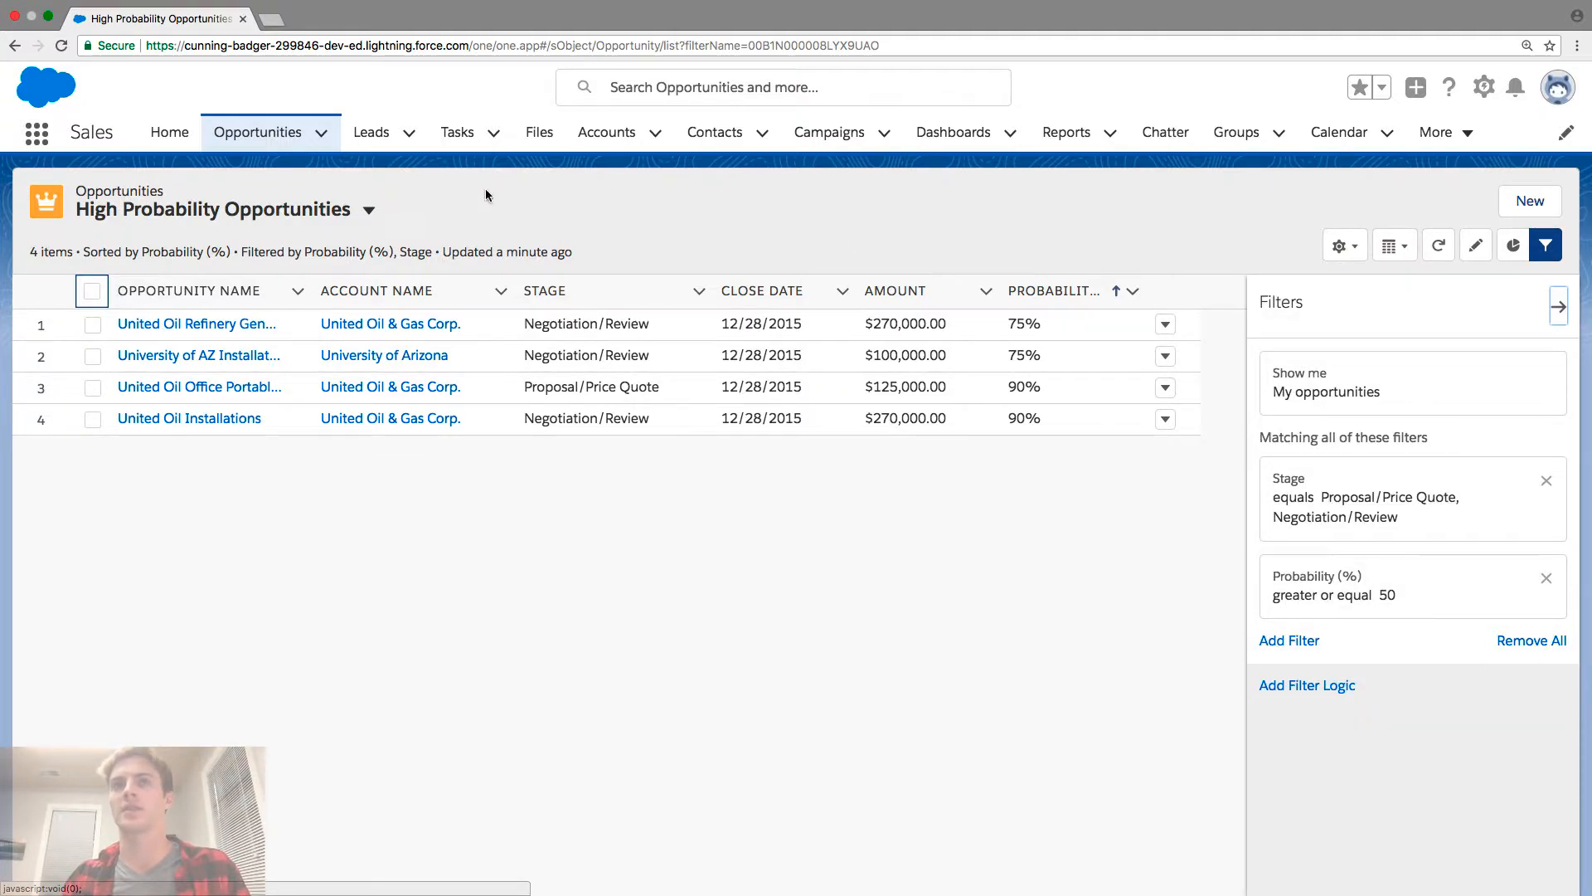
{"action": "left_click", "coordinate": [1514, 247]}
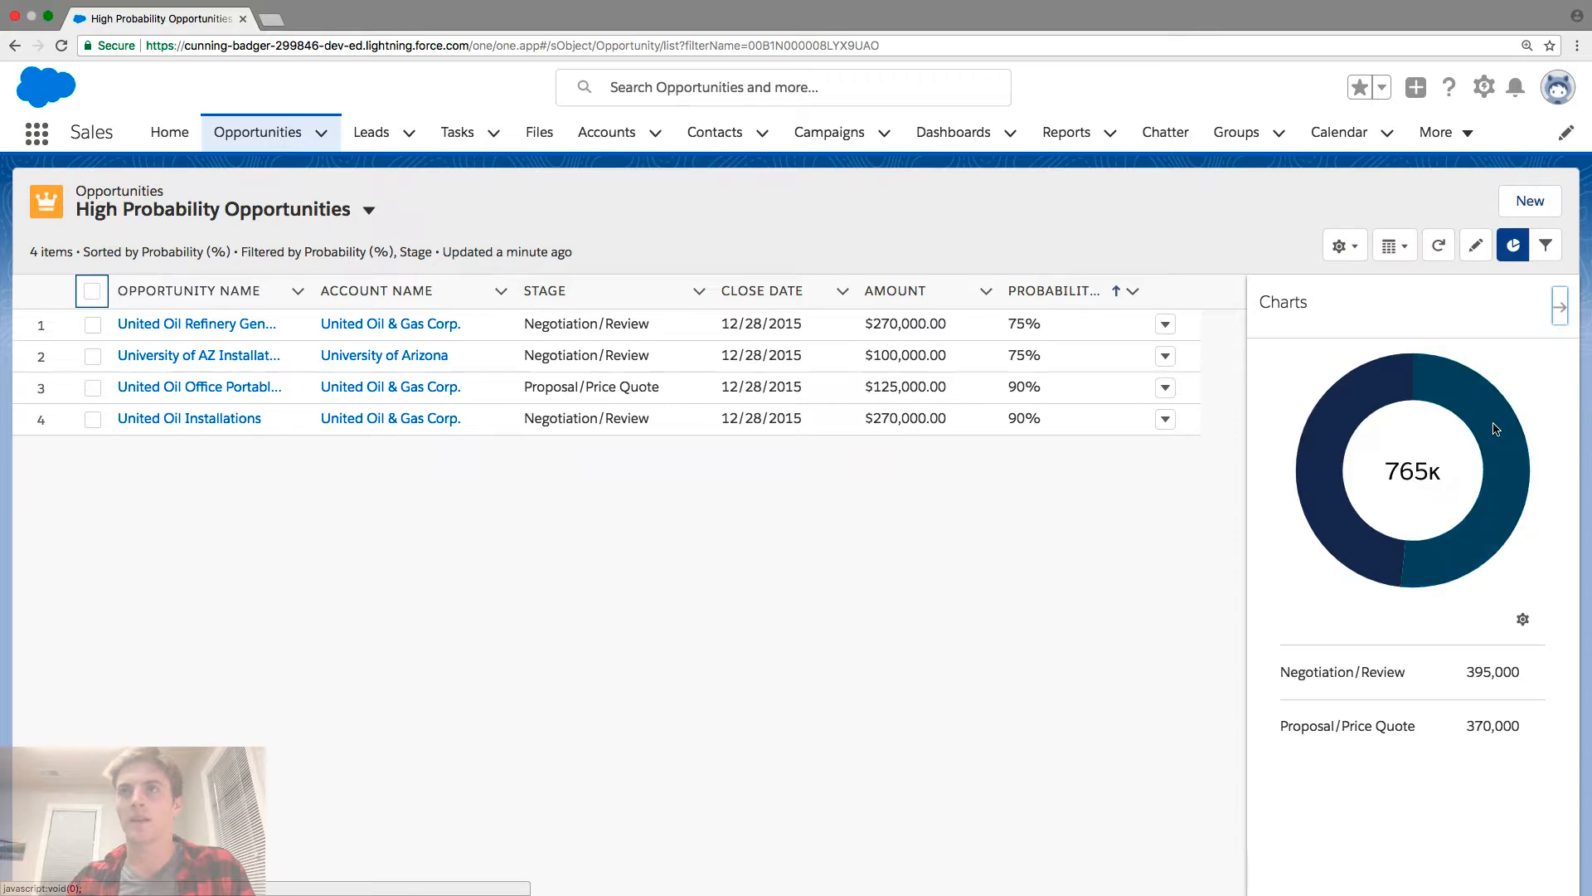
{"action": "mouse_move", "coordinate": [1483, 425]}
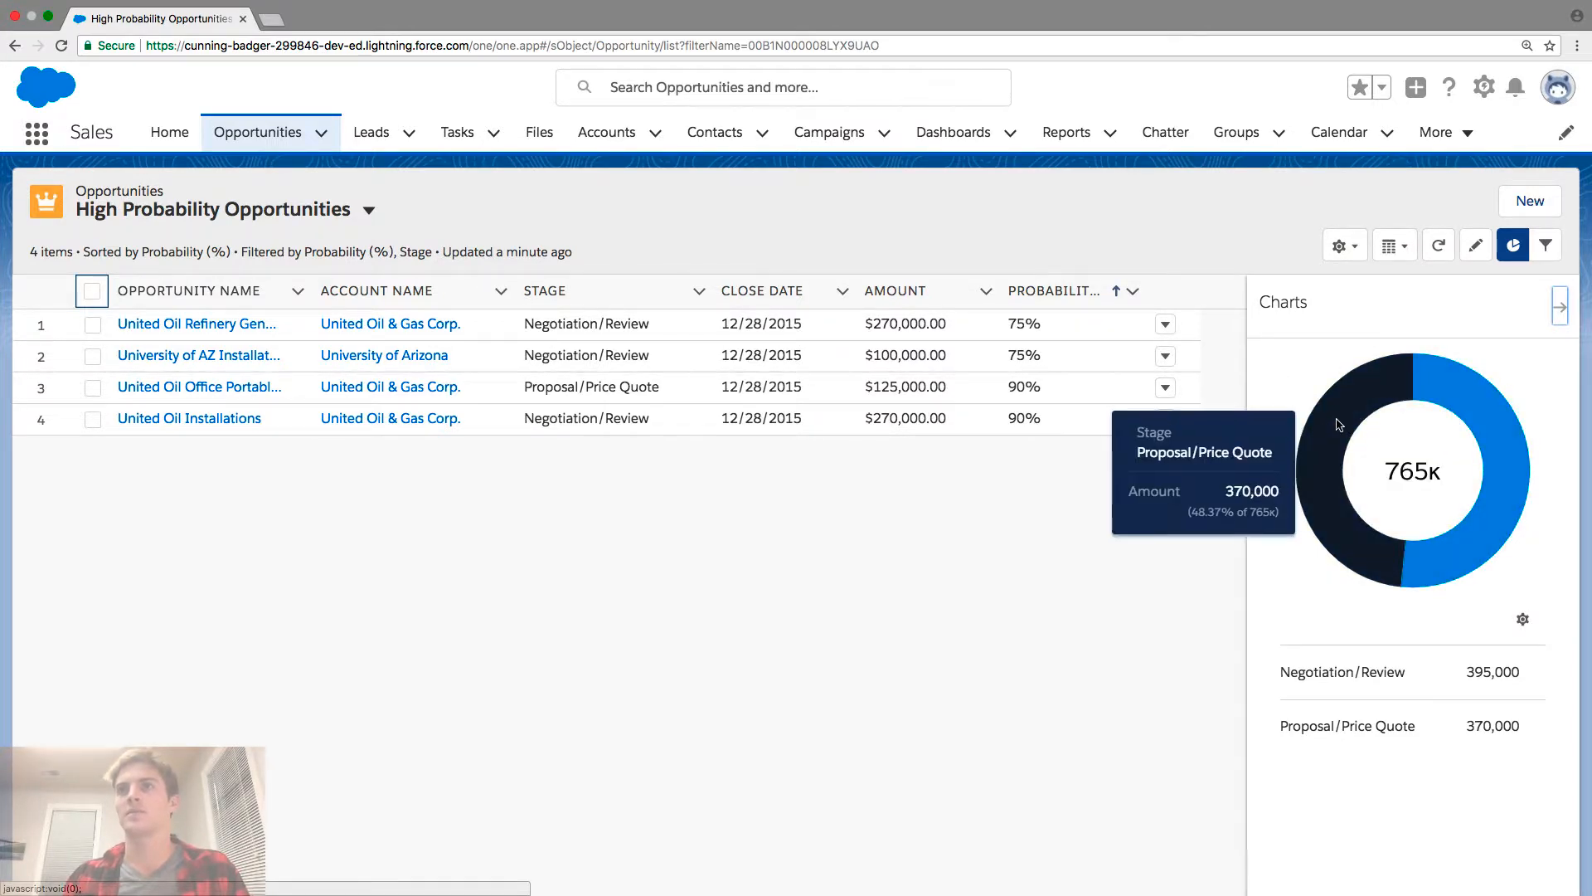
{"action": "mouse_move", "coordinate": [1360, 417]}
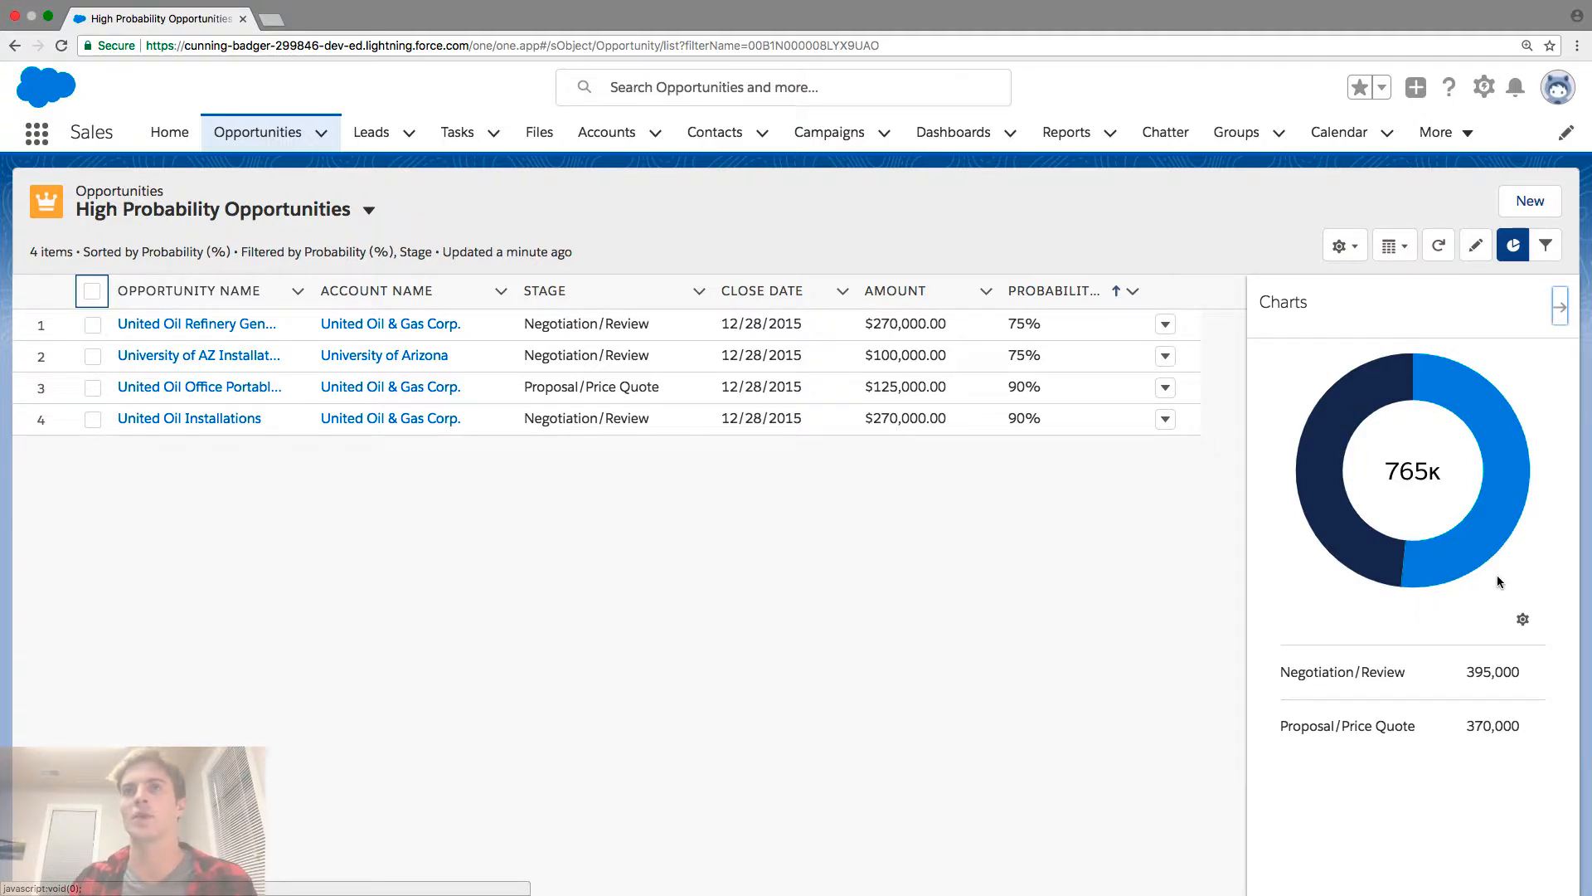
- Display the chart as a vertical bar chart, as a horizontal bar chart, and as a donut chart again
{"action": "left_click", "coordinate": [1524, 623]}
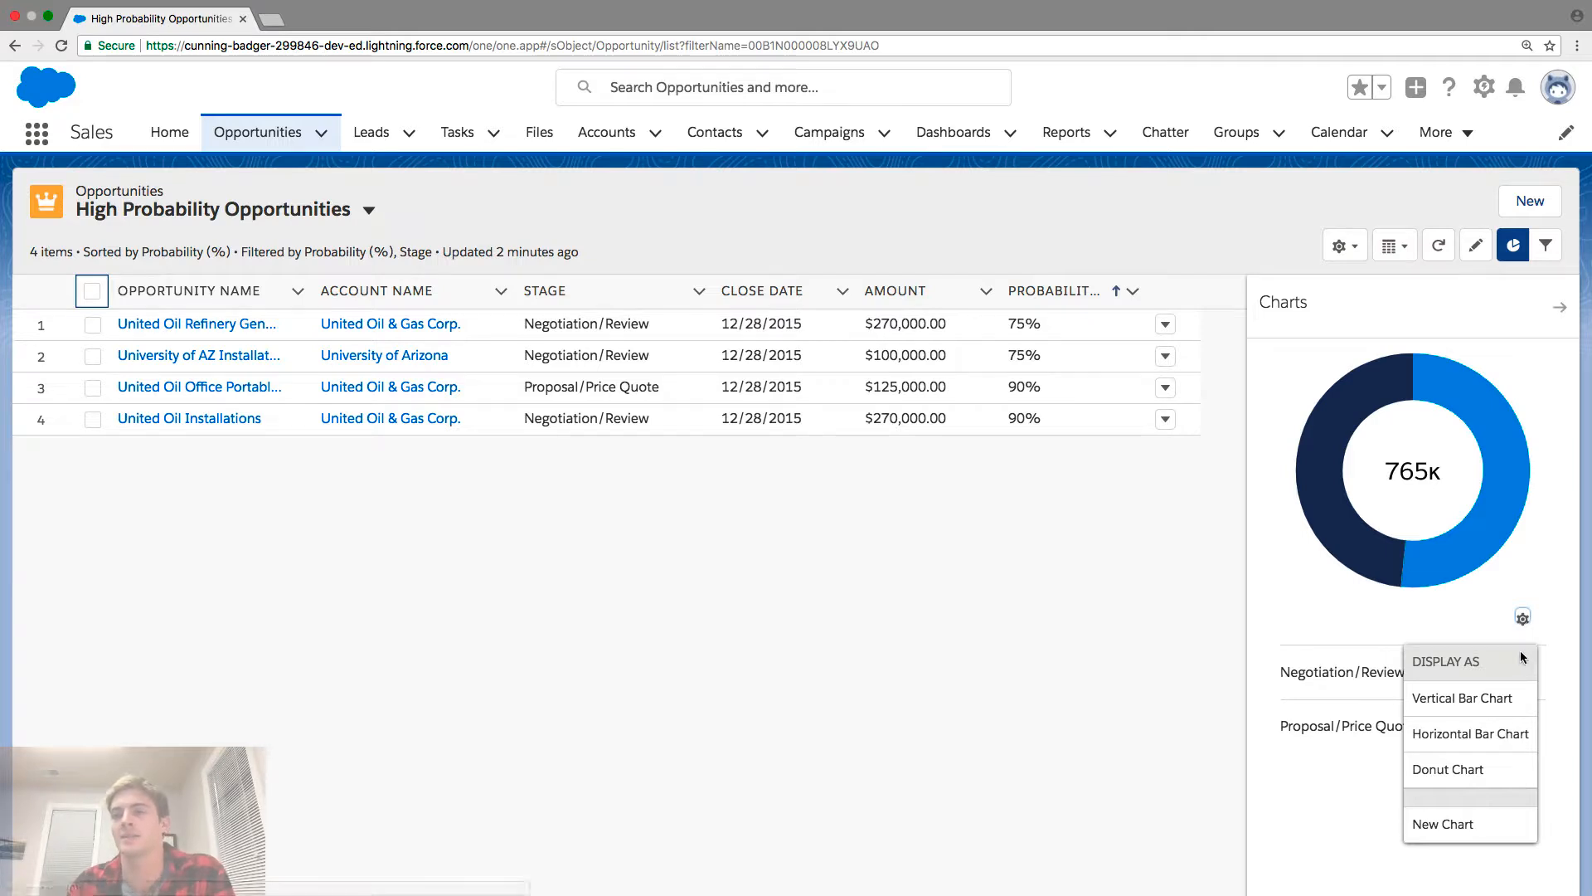
{"action": "left_click", "coordinate": [1503, 703]}
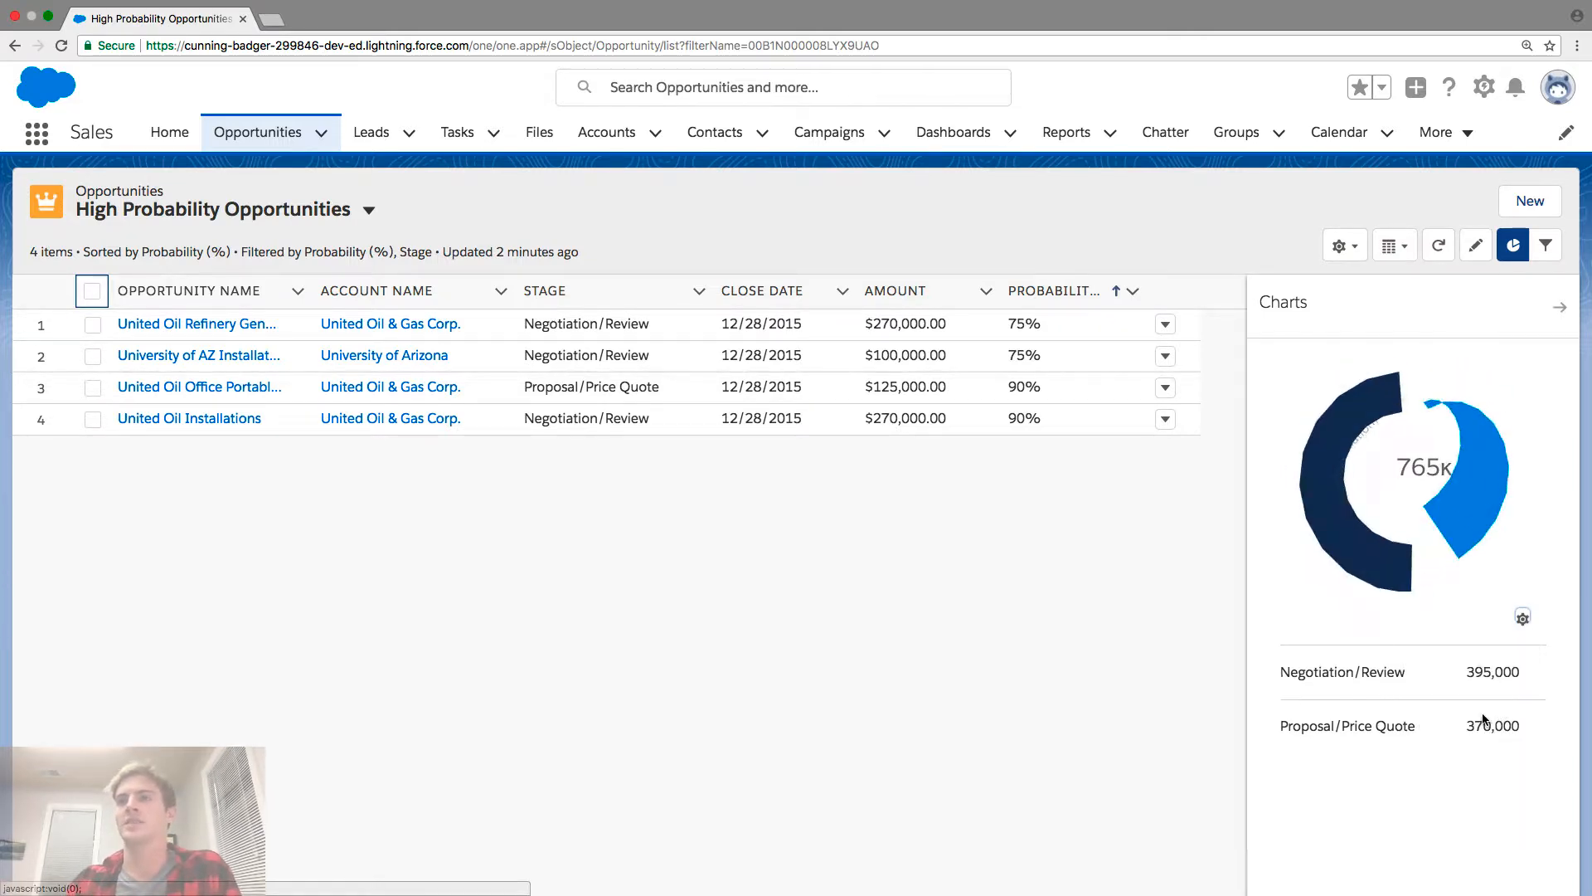
{"action": "left_click", "coordinate": [1524, 623]}
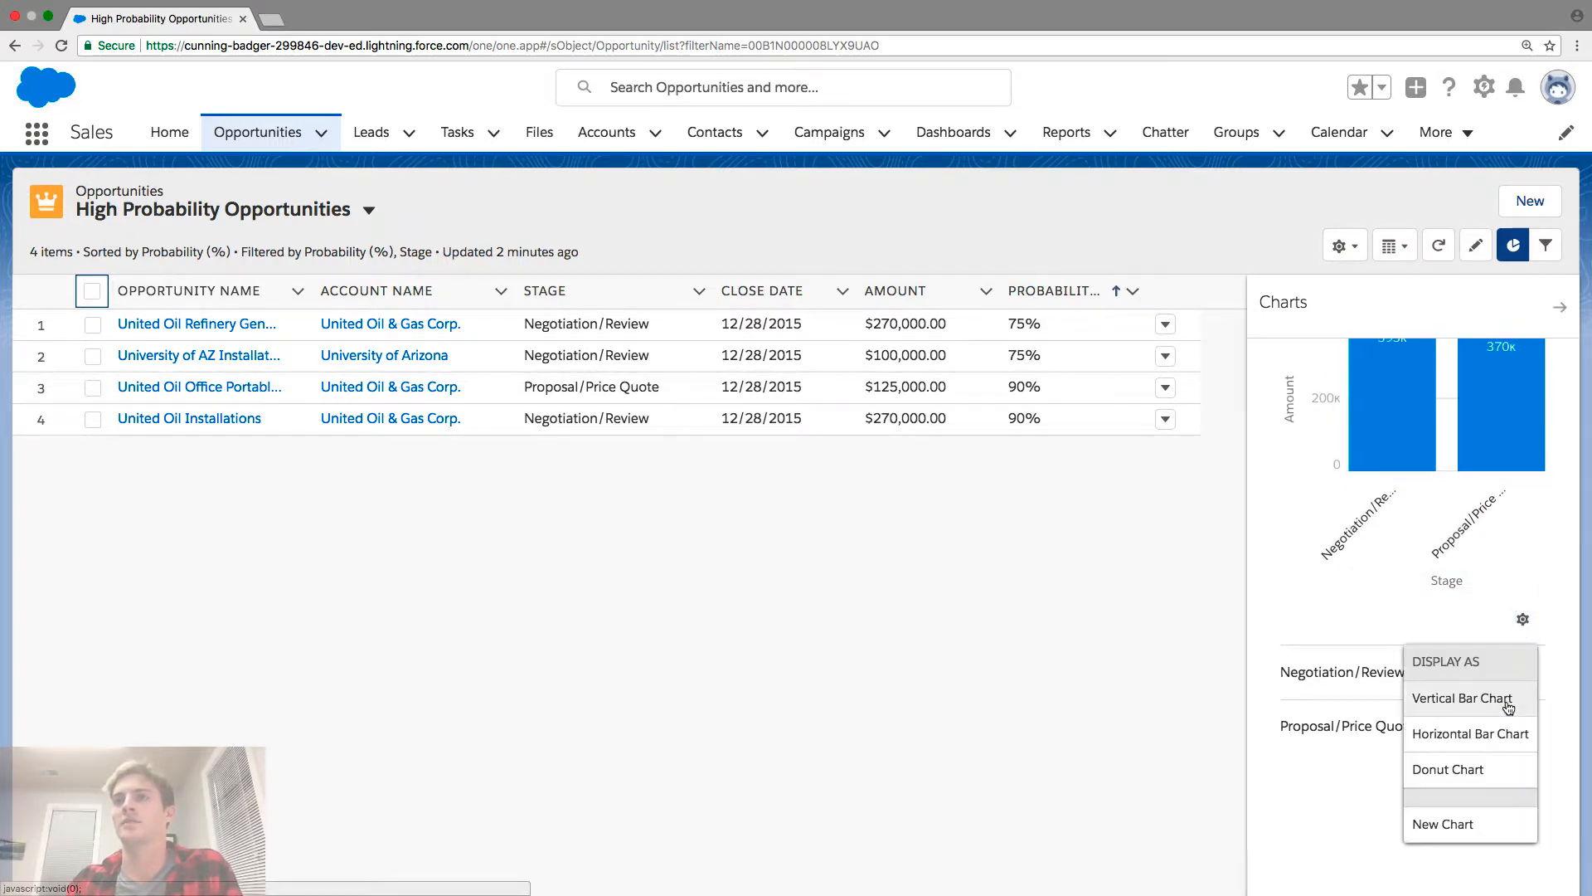
{"action": "left_click", "coordinate": [1511, 733]}
{"action": "left_click", "coordinate": [1524, 623]}
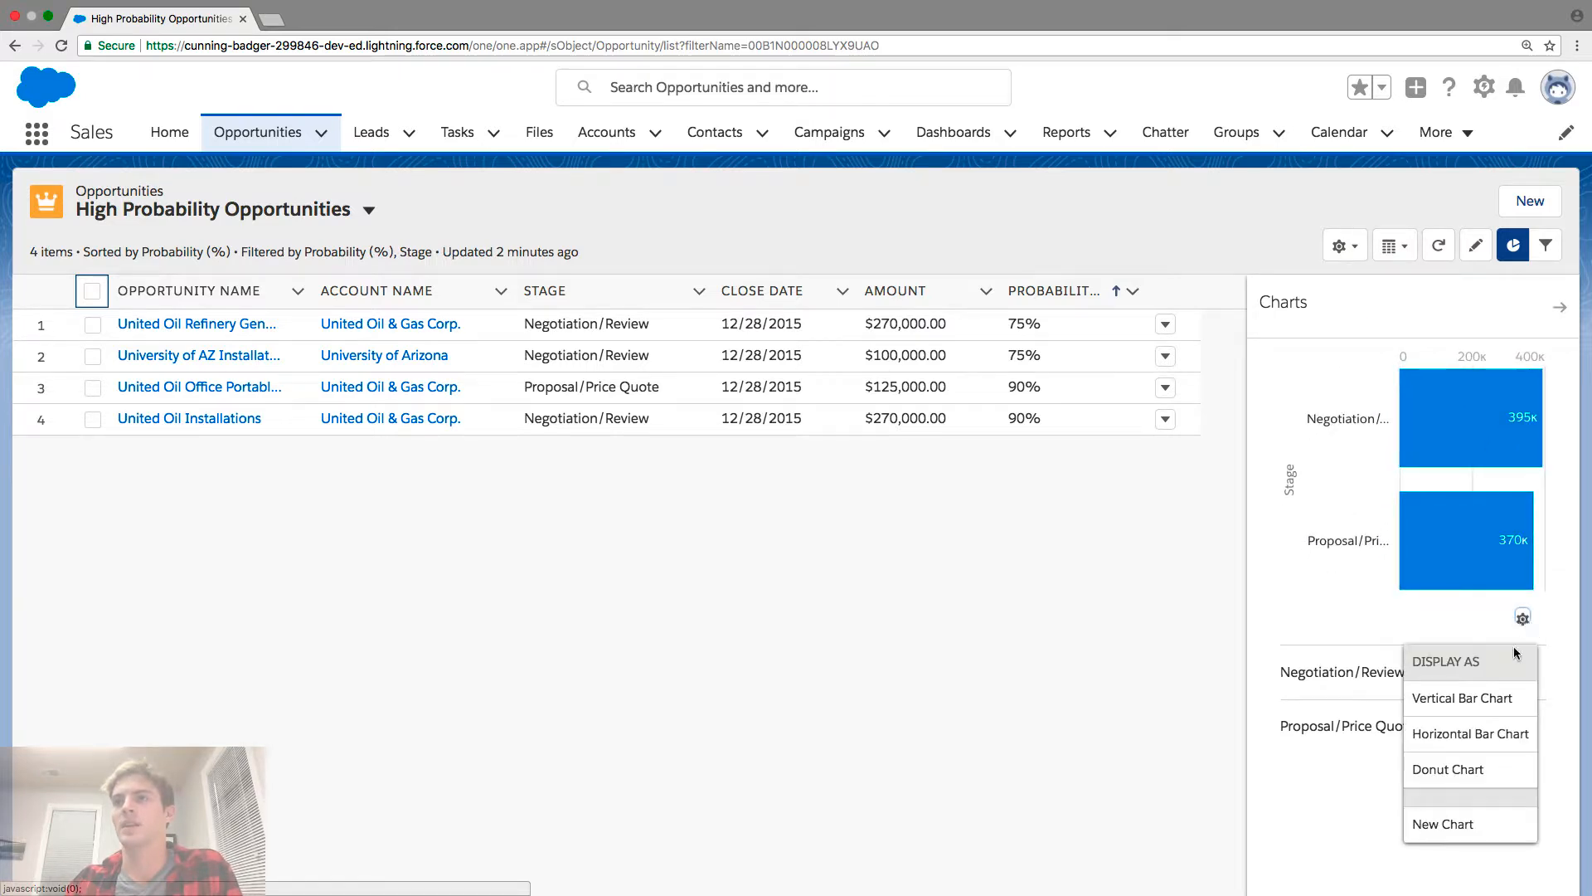
{"action": "left_click", "coordinate": [1468, 785]}
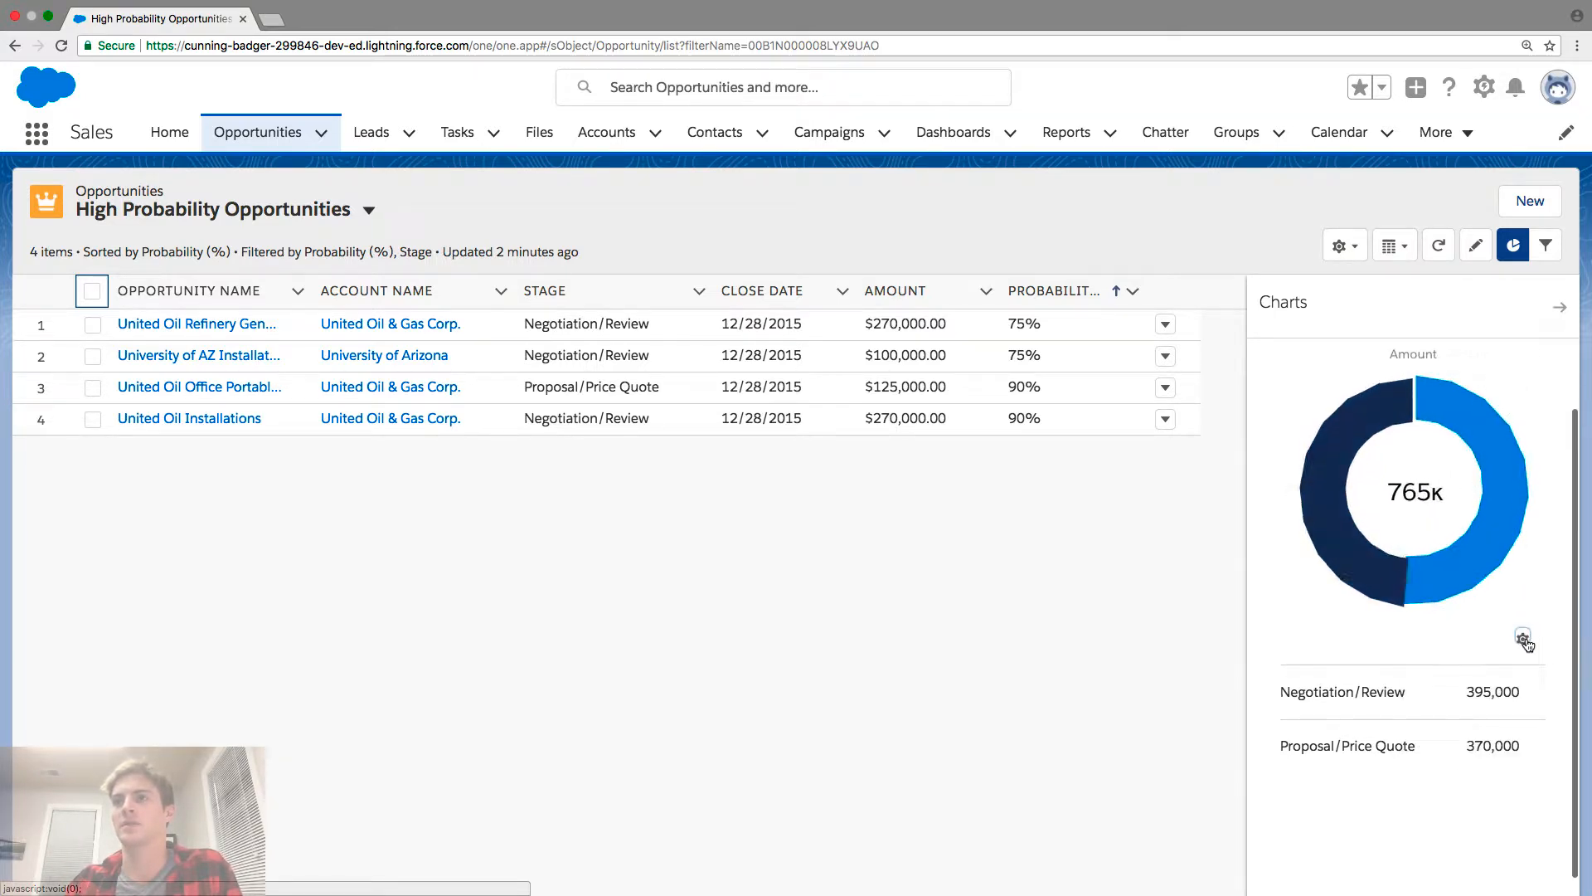
- Start a new chart for the list view and review the available chart types and aggregate types
{"action": "left_click", "coordinate": [1522, 638]}
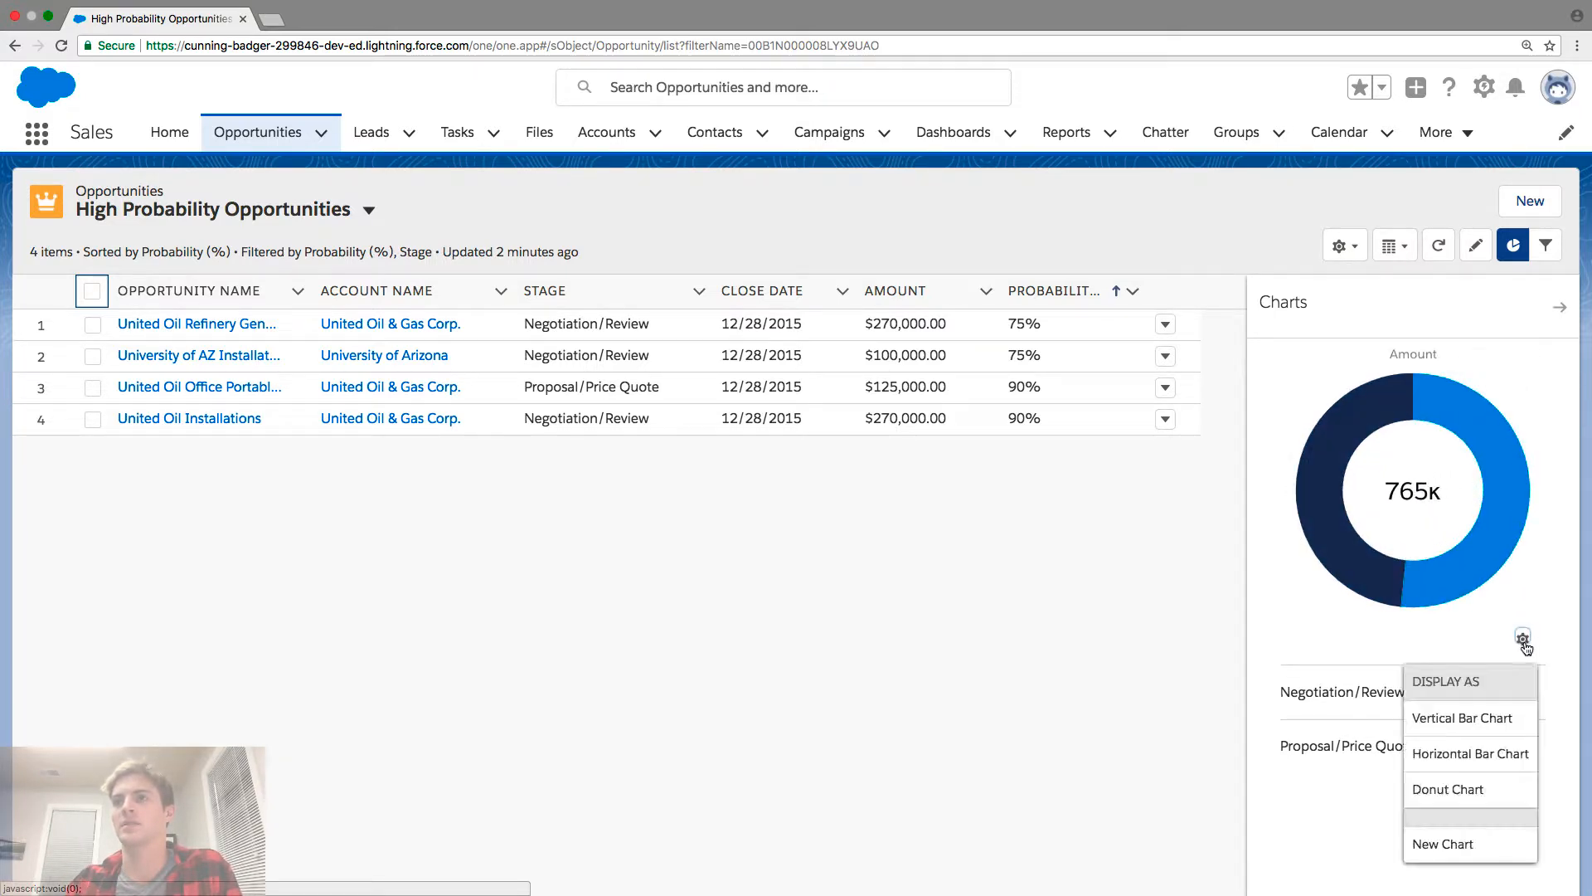
{"action": "left_click", "coordinate": [1466, 846]}
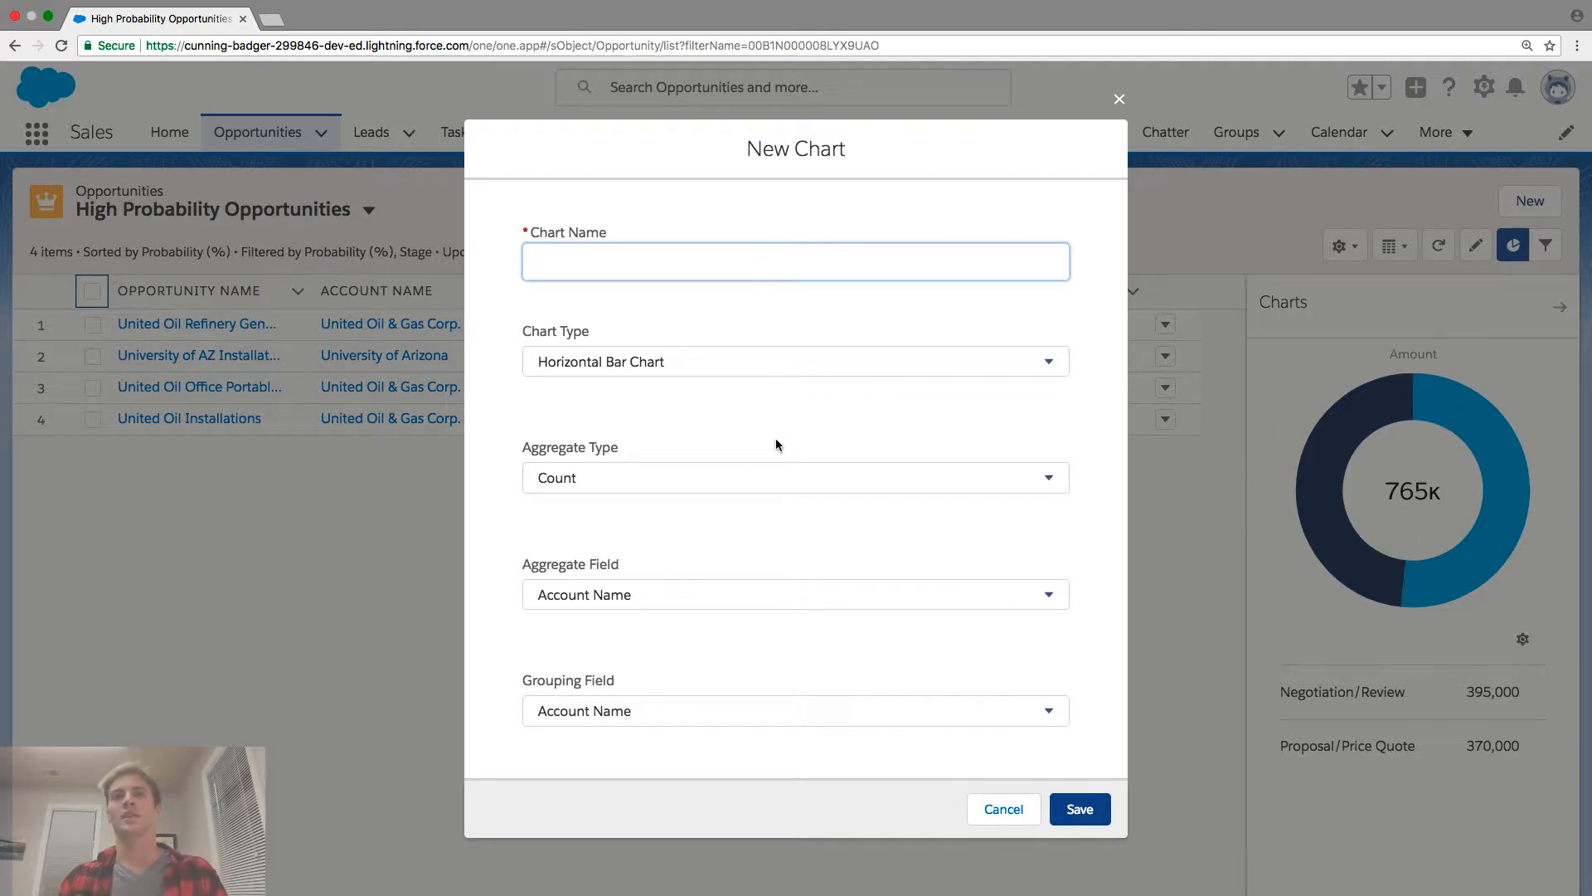
{"action": "left_click", "coordinate": [782, 359]}
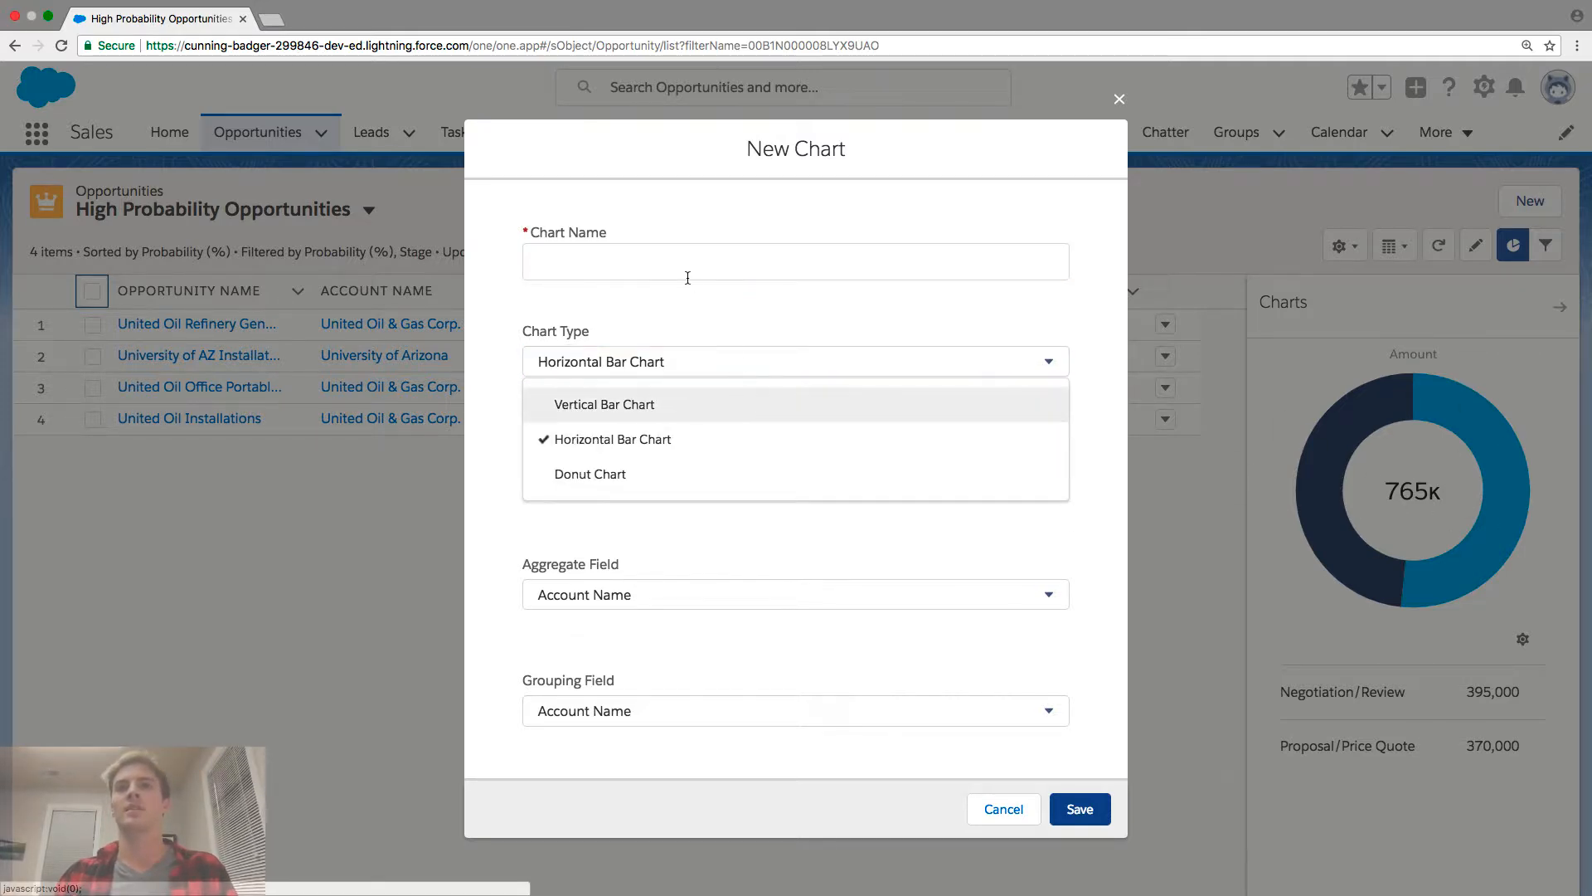
{"action": "left_click", "coordinate": [746, 296]}
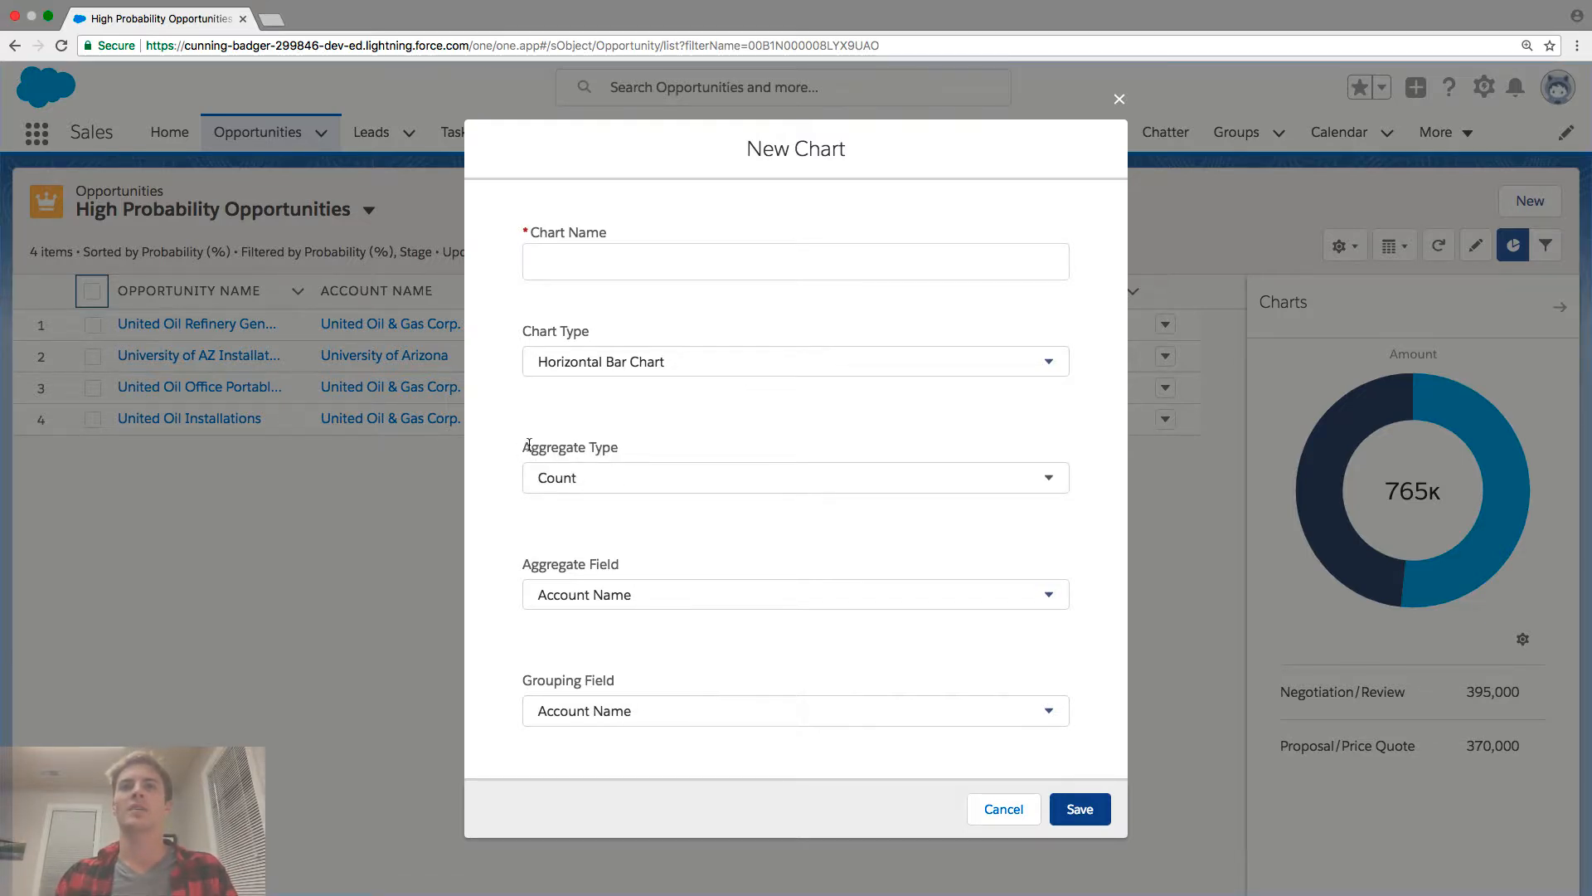
{"action": "left_click_drag", "start_coordinate": [590, 451], "coordinate": [536, 452]}
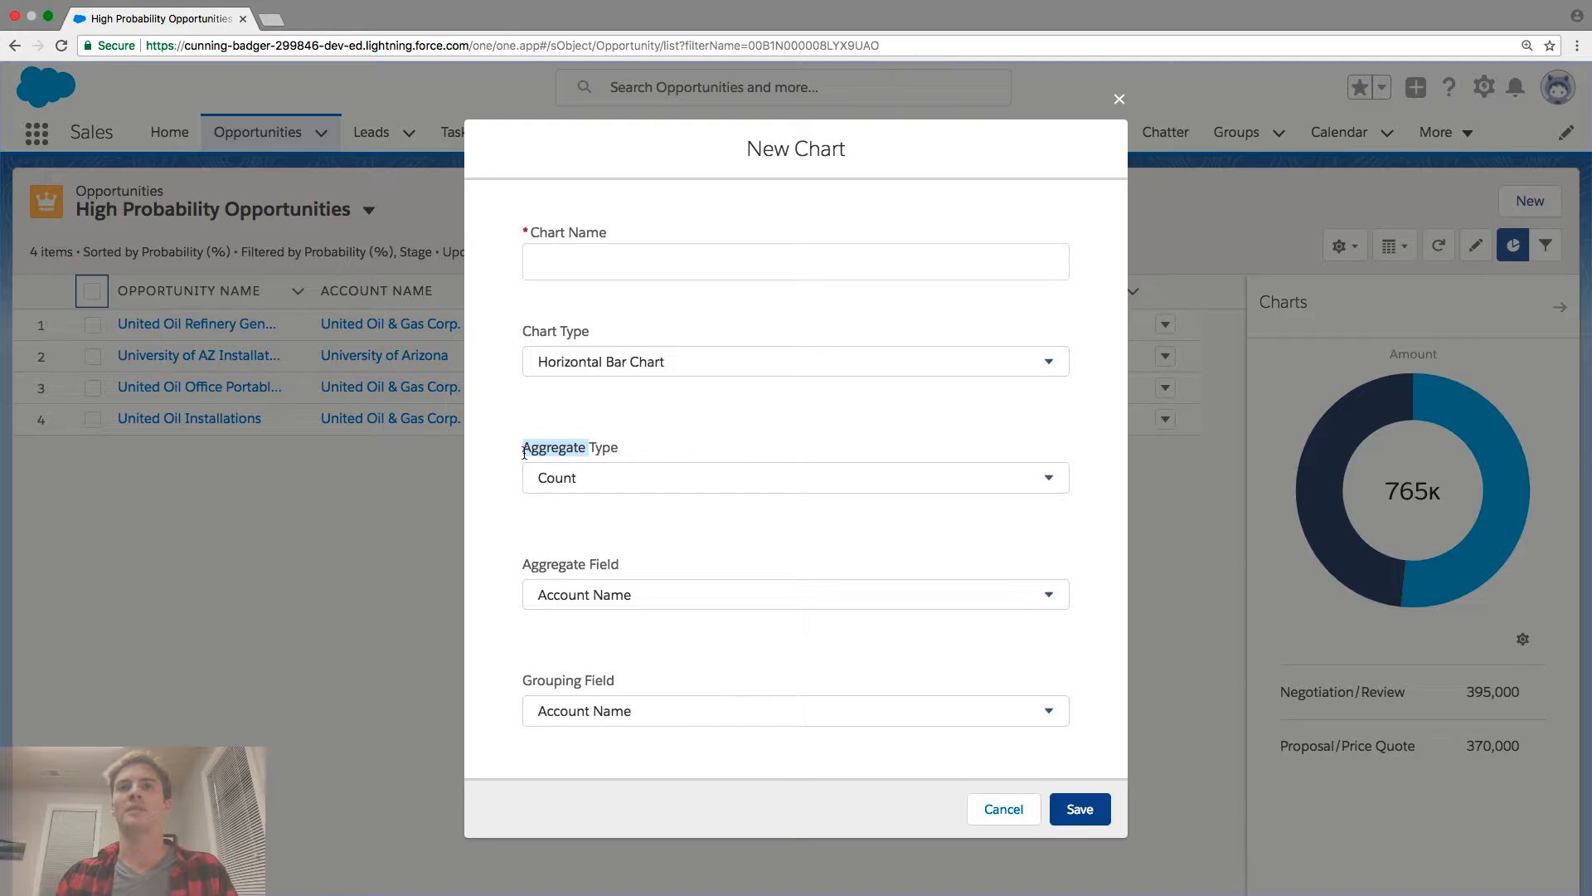
{"action": "left_click", "coordinate": [676, 451]}
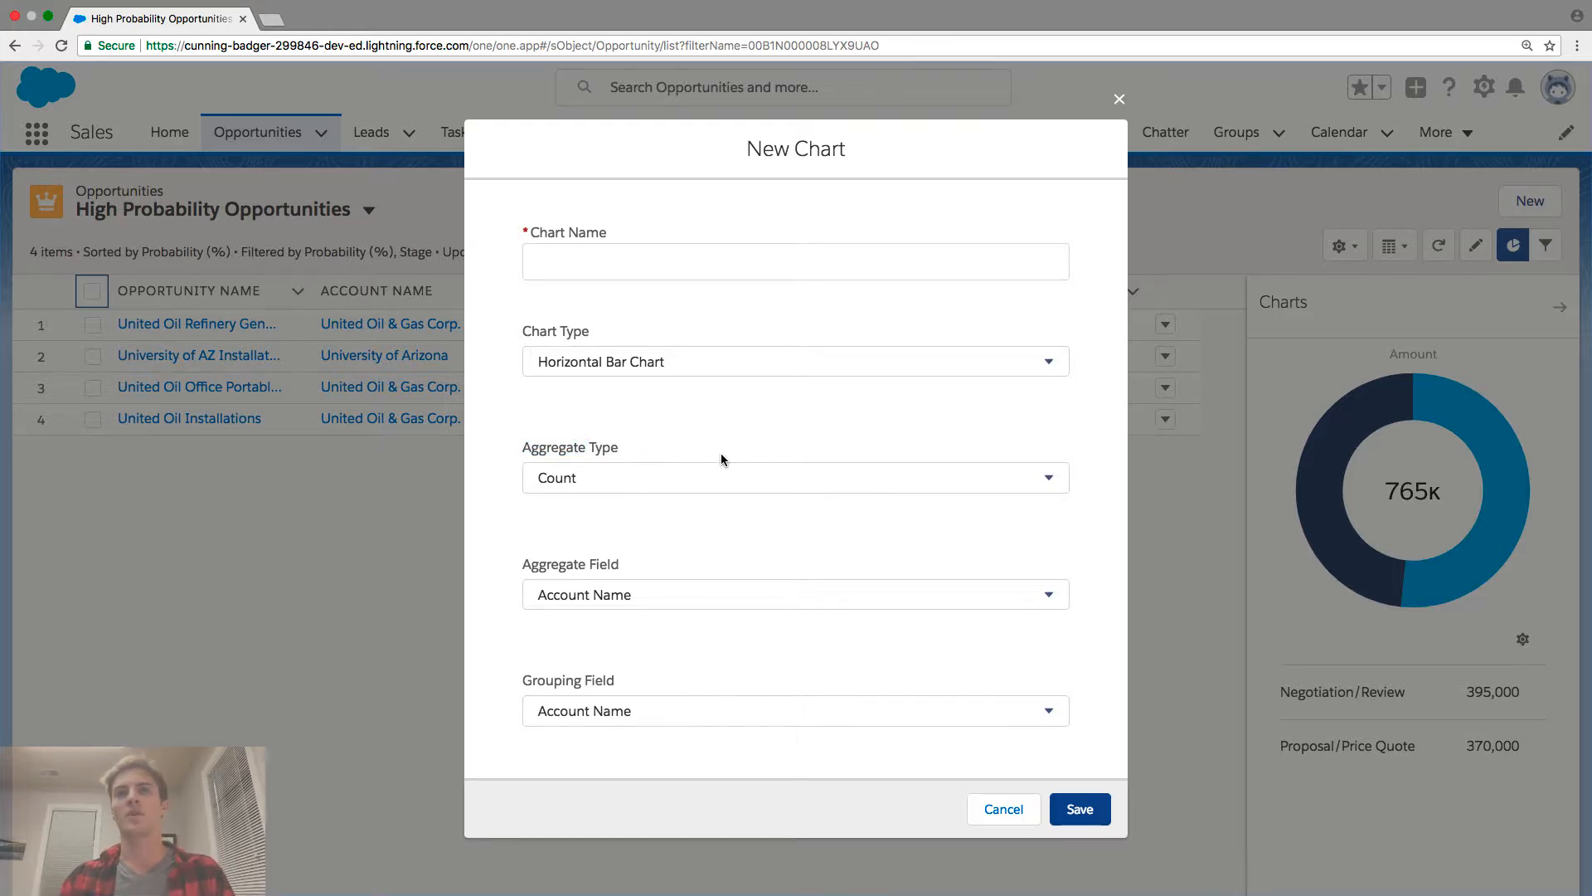
{"action": "left_click", "coordinate": [802, 484]}
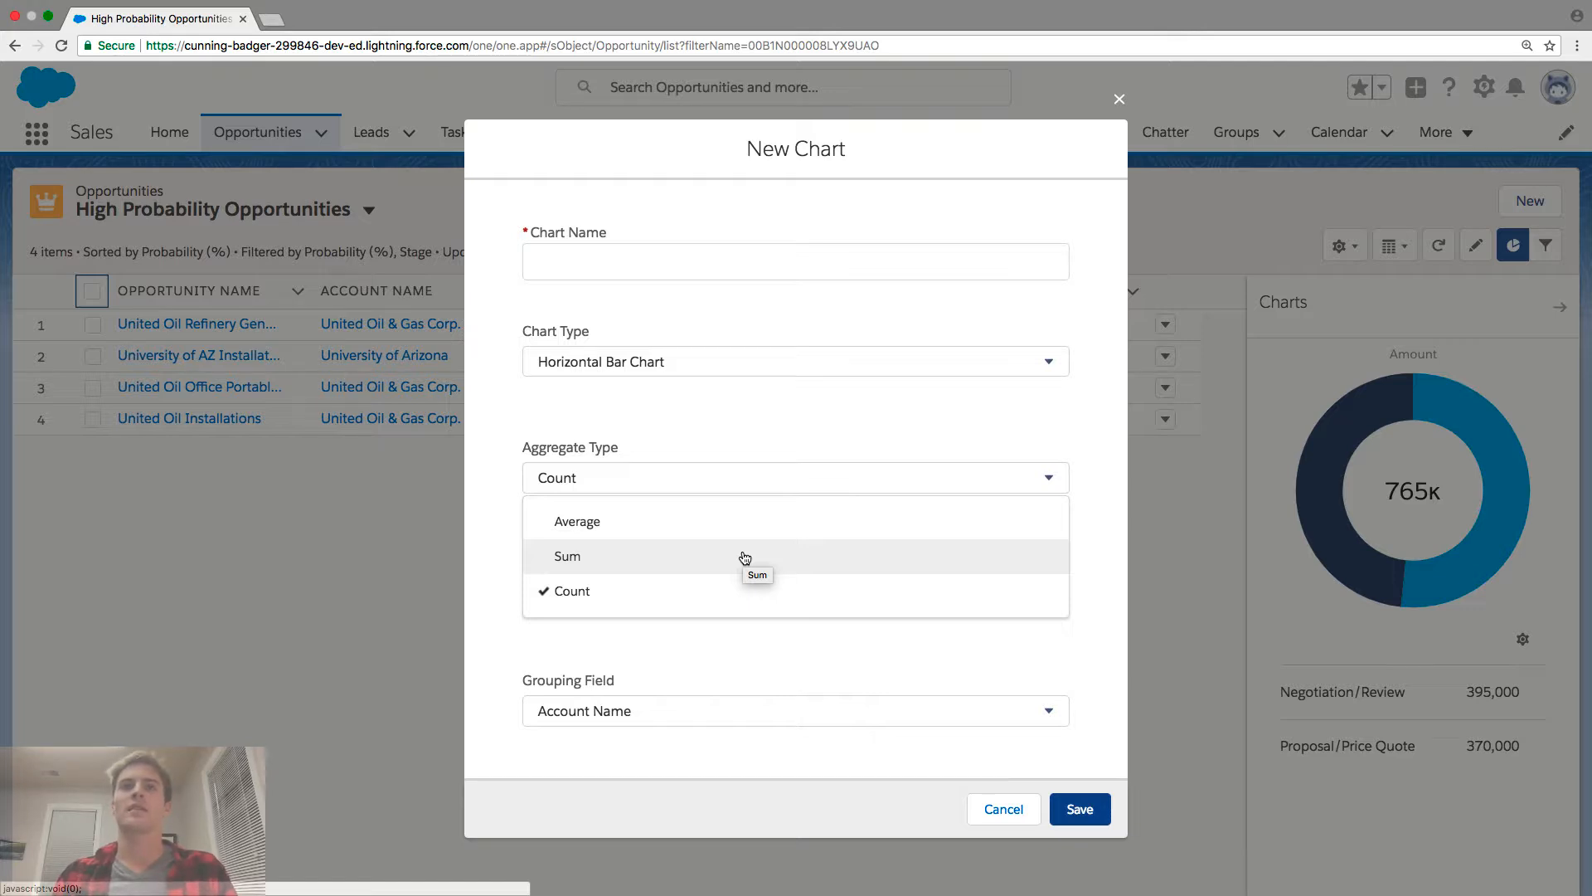
{"action": "left_click", "coordinate": [714, 431]}
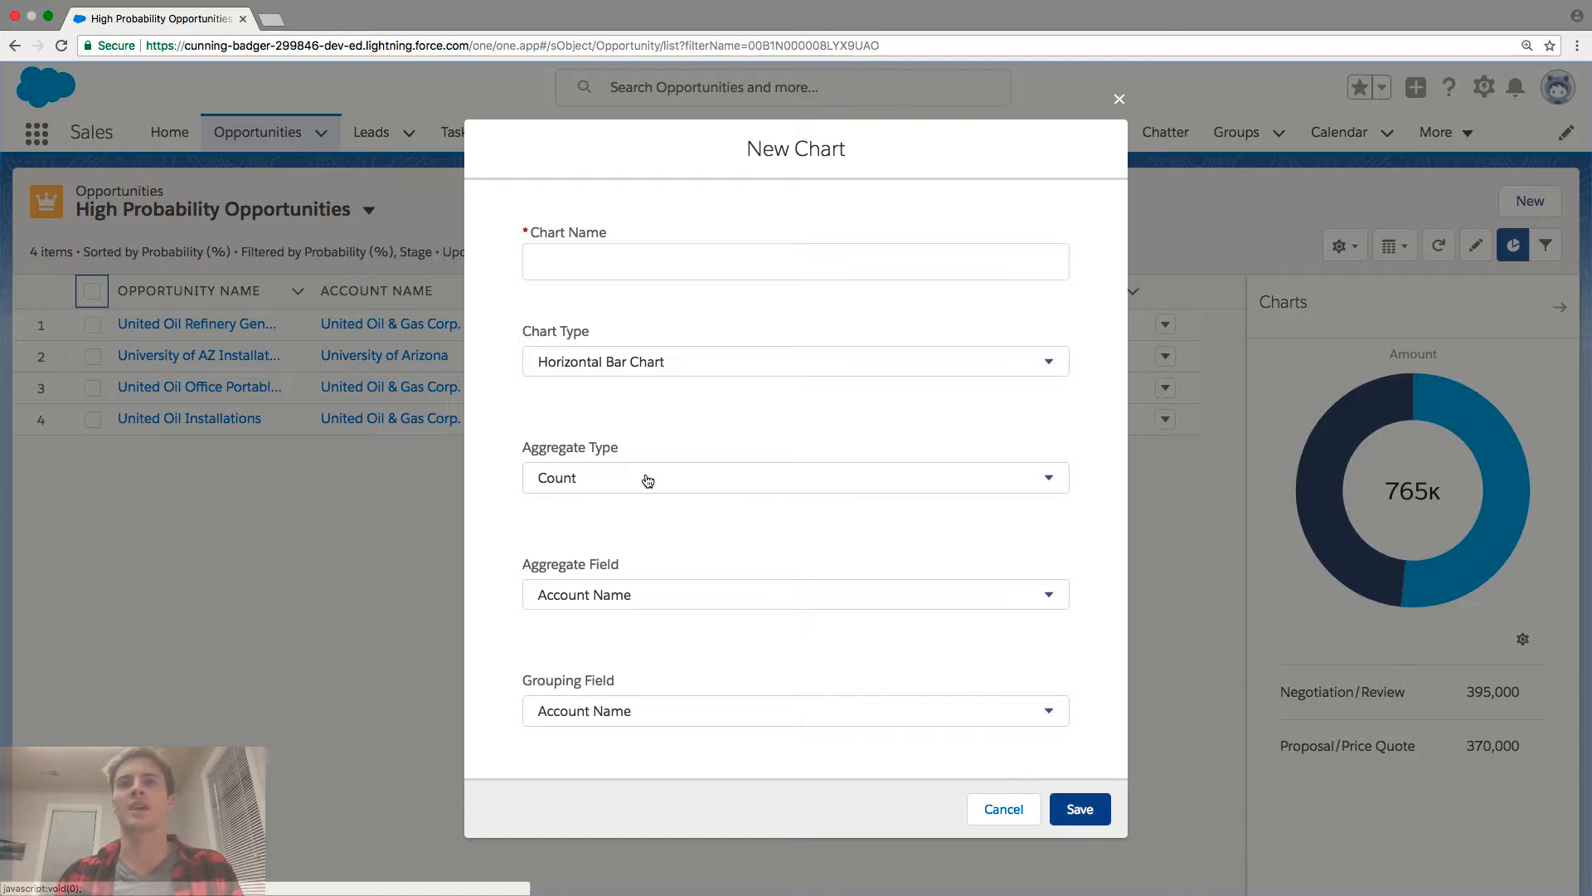
- Set the new chart's aggregate field to Amount and its aggregate type to Sum
{"action": "left_click", "coordinate": [672, 595]}
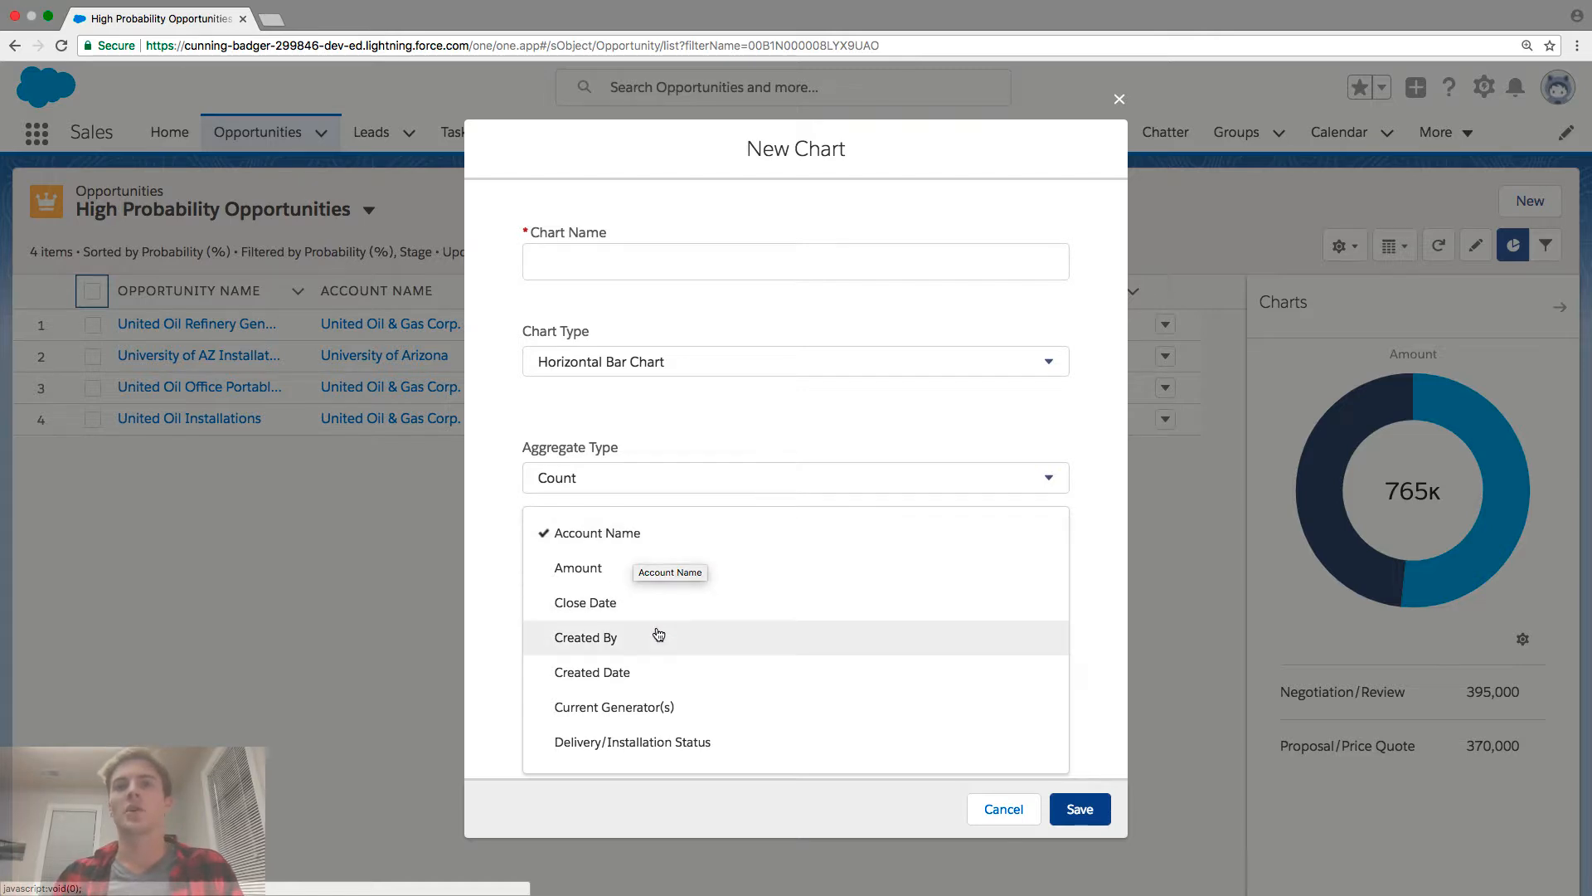
{"action": "scroll", "coordinate": [646, 668], "scroll_direction": "down", "scroll_amount": 5}
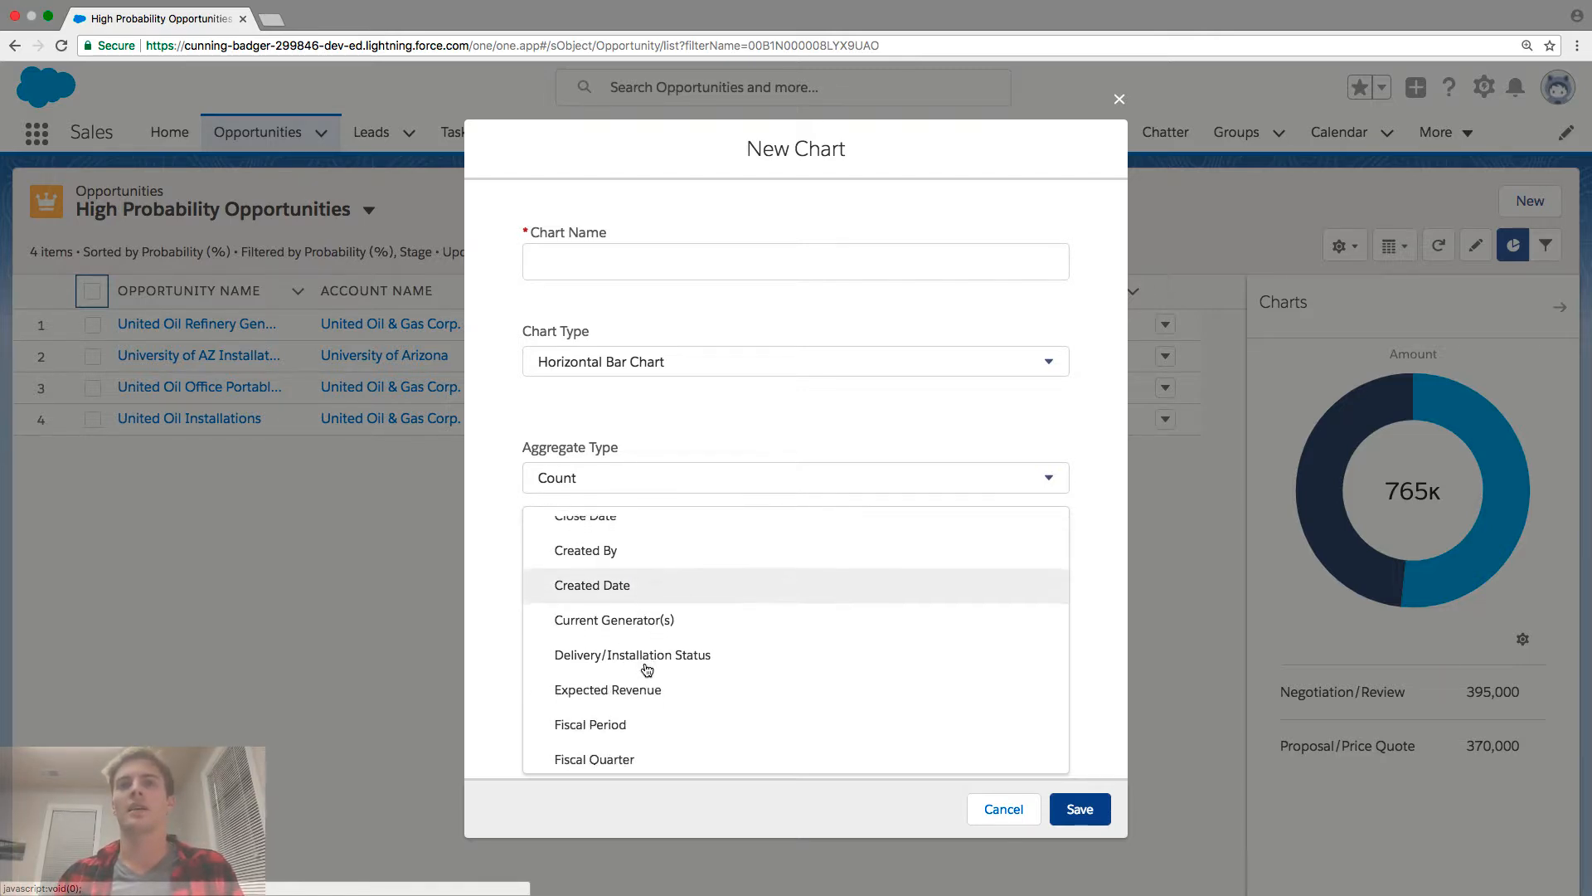
{"action": "scroll", "coordinate": [647, 670], "scroll_direction": "down", "scroll_amount": 10}
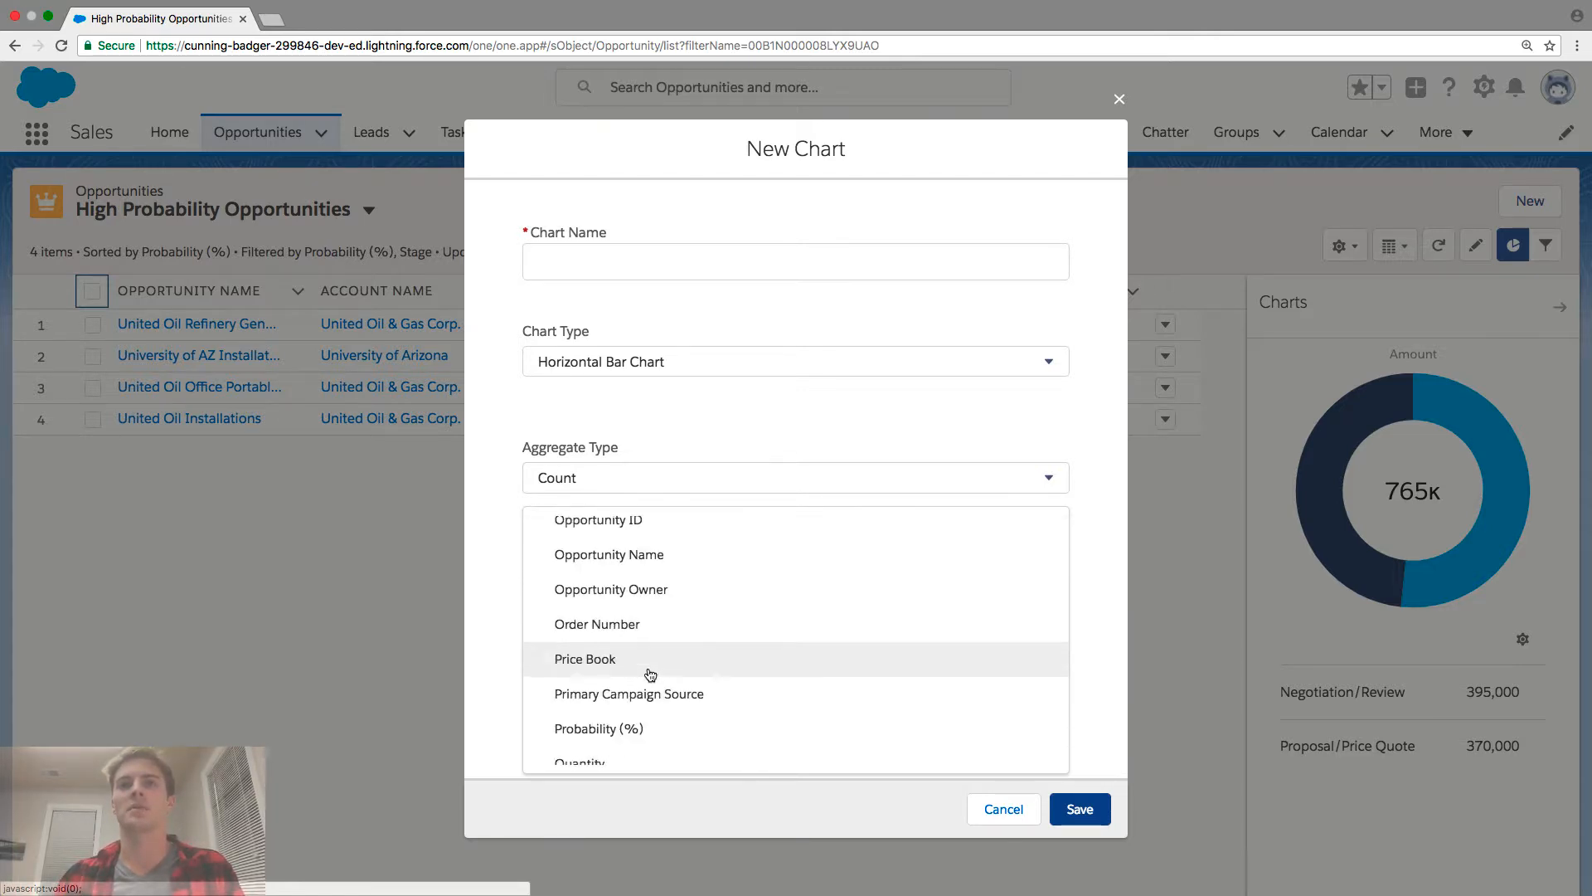
{"action": "scroll", "coordinate": [650, 672], "scroll_direction": "up", "scroll_amount": 15}
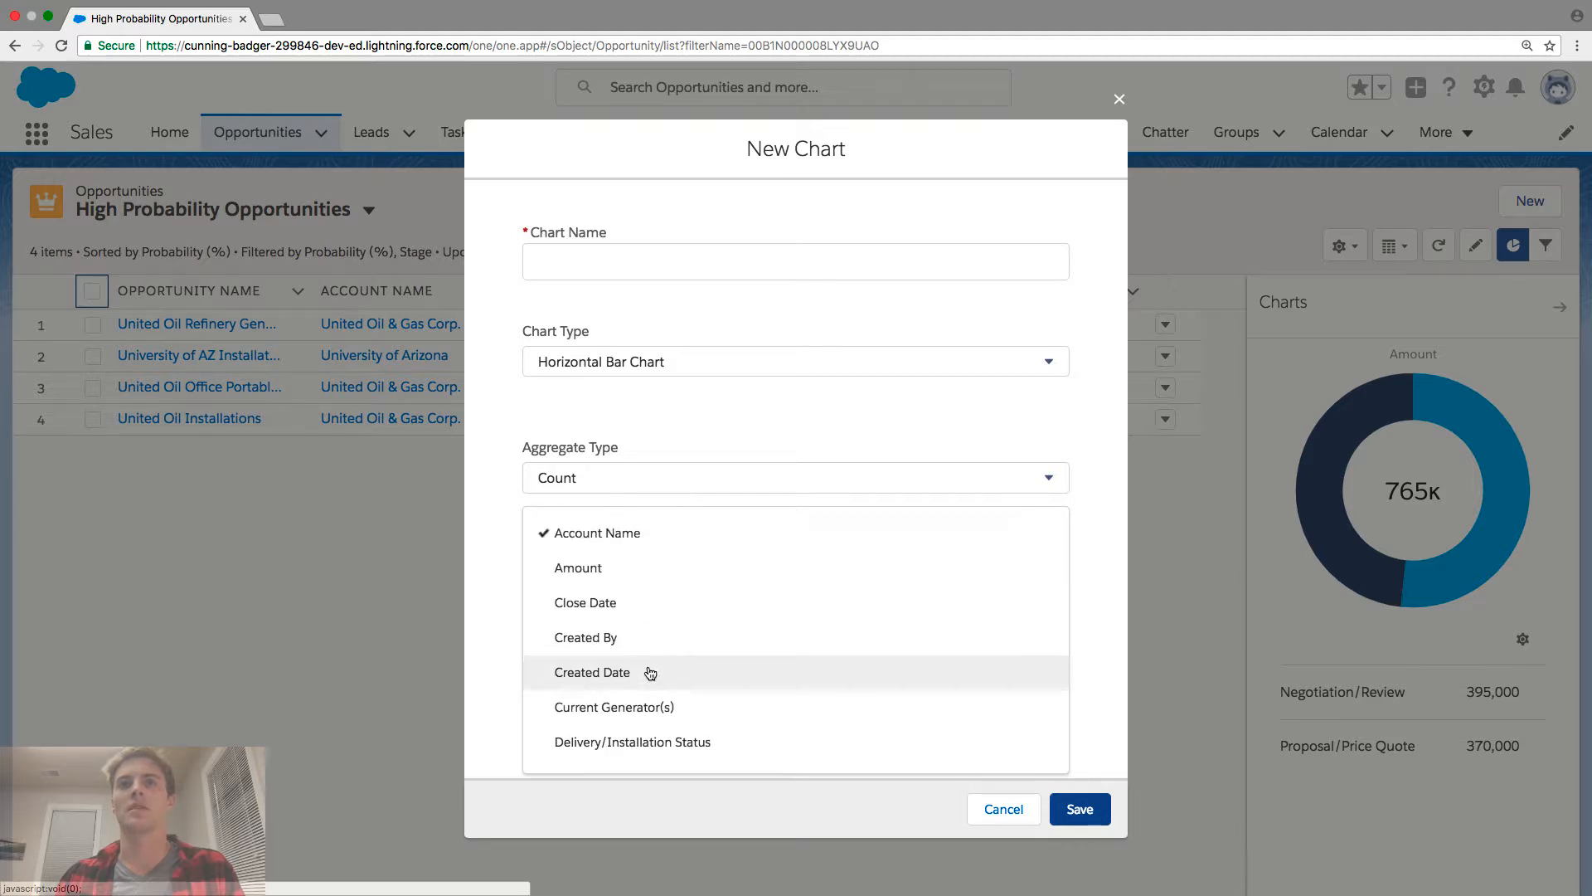
{"action": "left_click", "coordinate": [572, 565]}
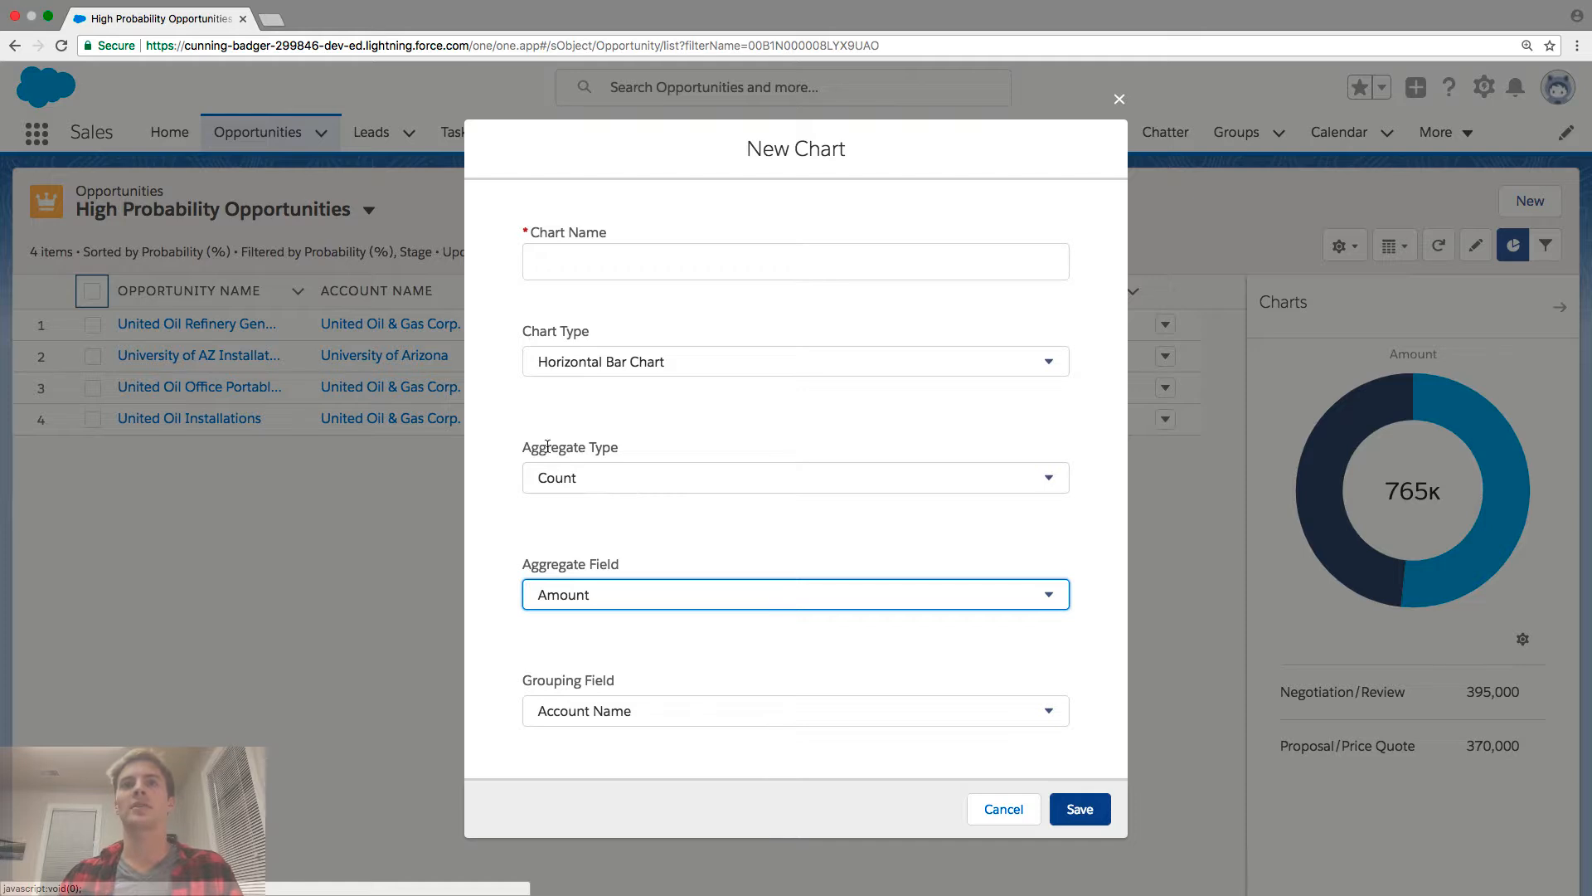
{"action": "left_click", "coordinate": [661, 481]}
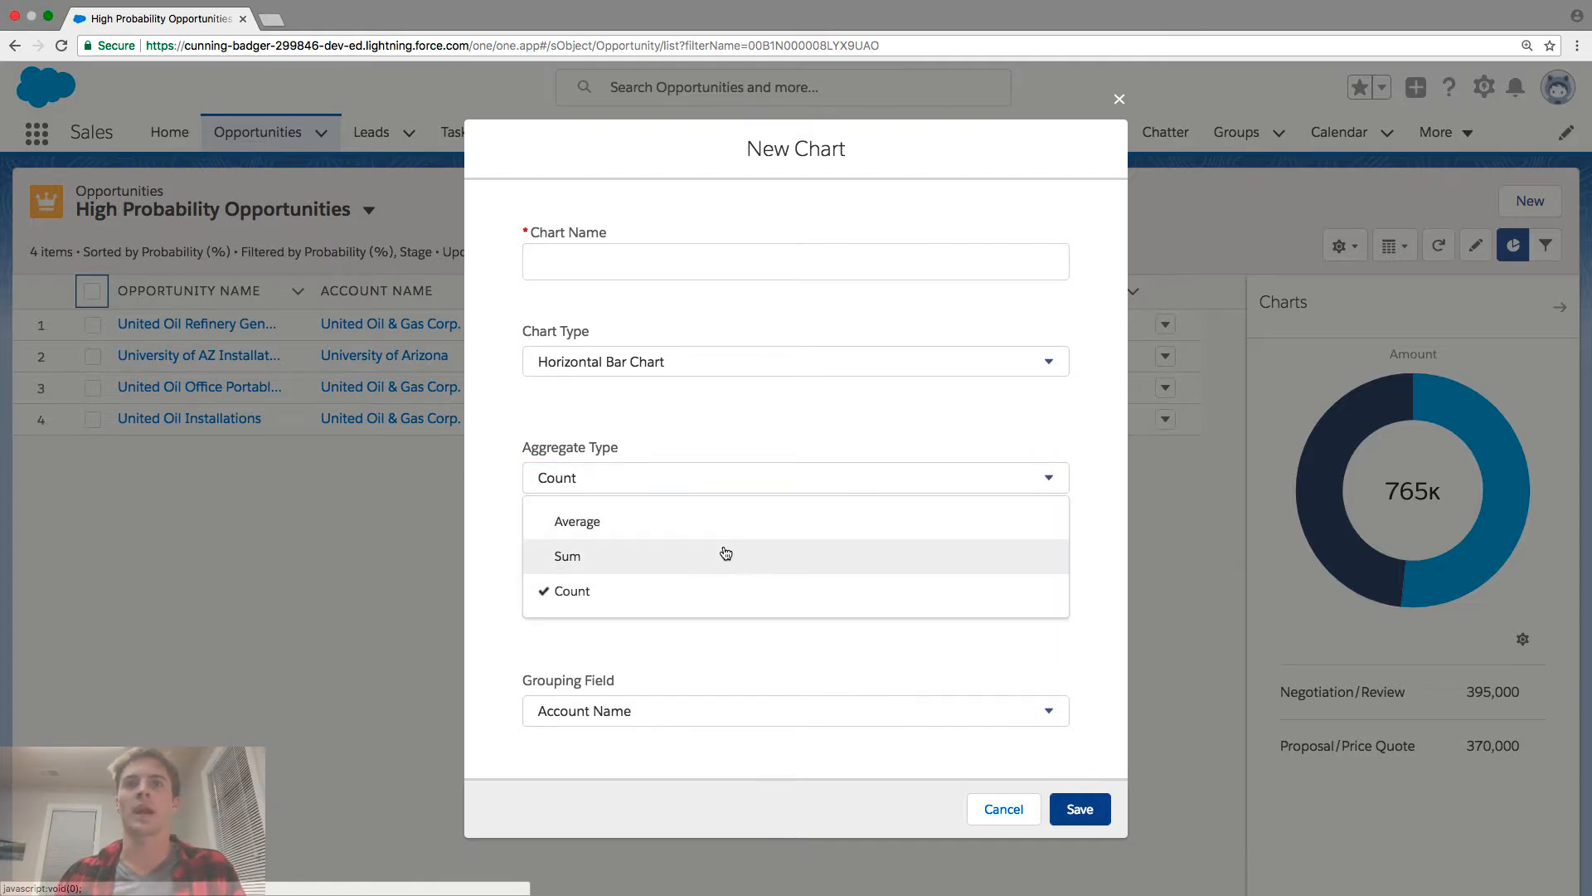
{"action": "left_click", "coordinate": [611, 556]}
{"action": "left_click", "coordinate": [569, 485]}
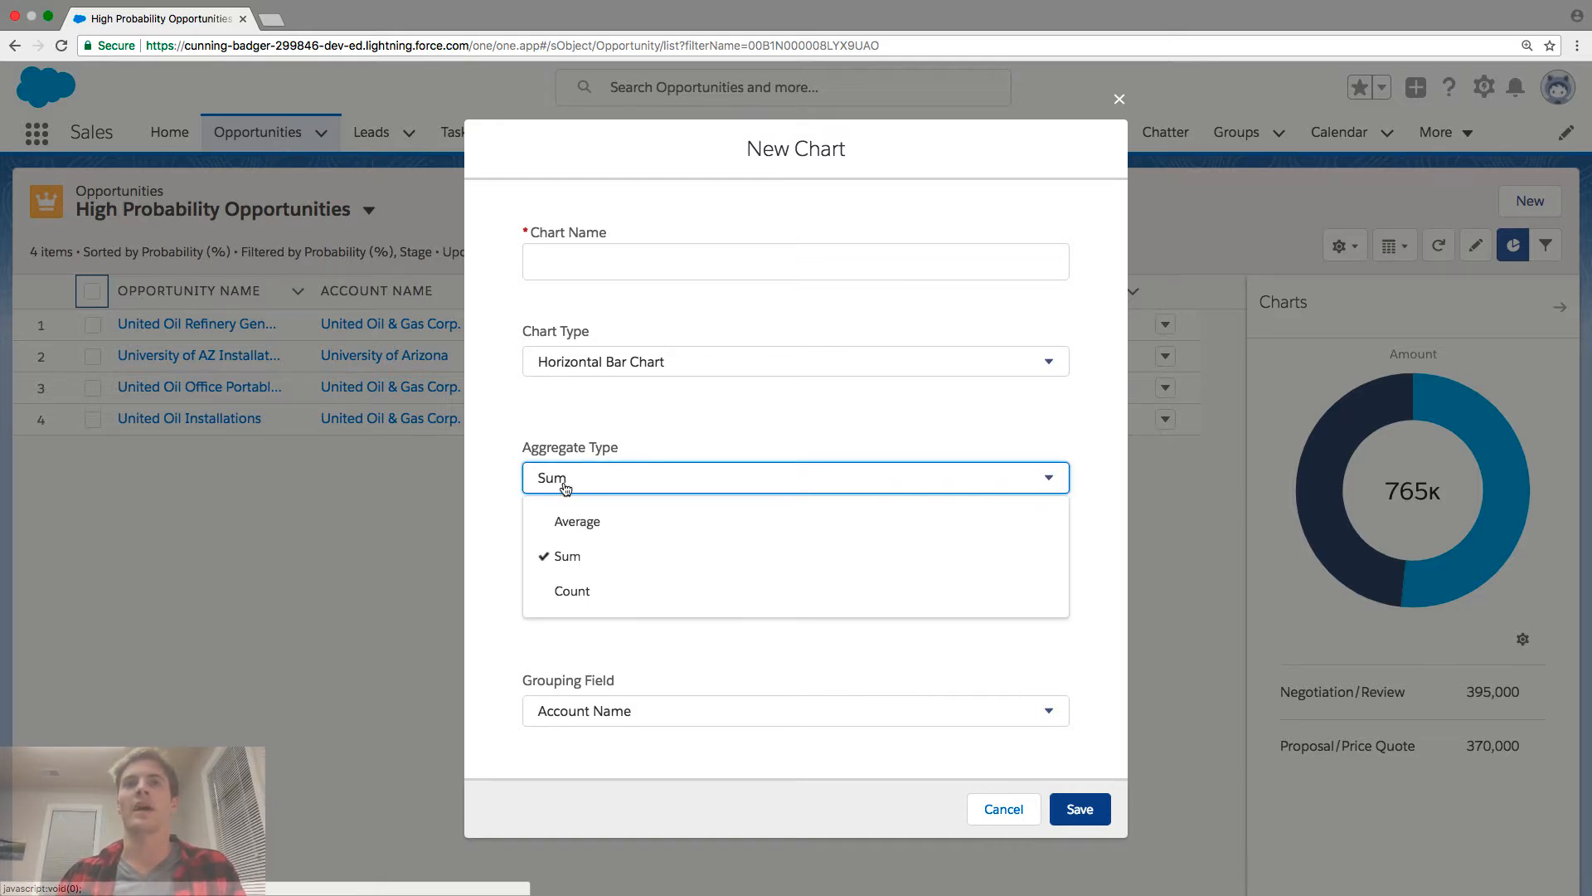
{"action": "left_click", "coordinate": [662, 420]}
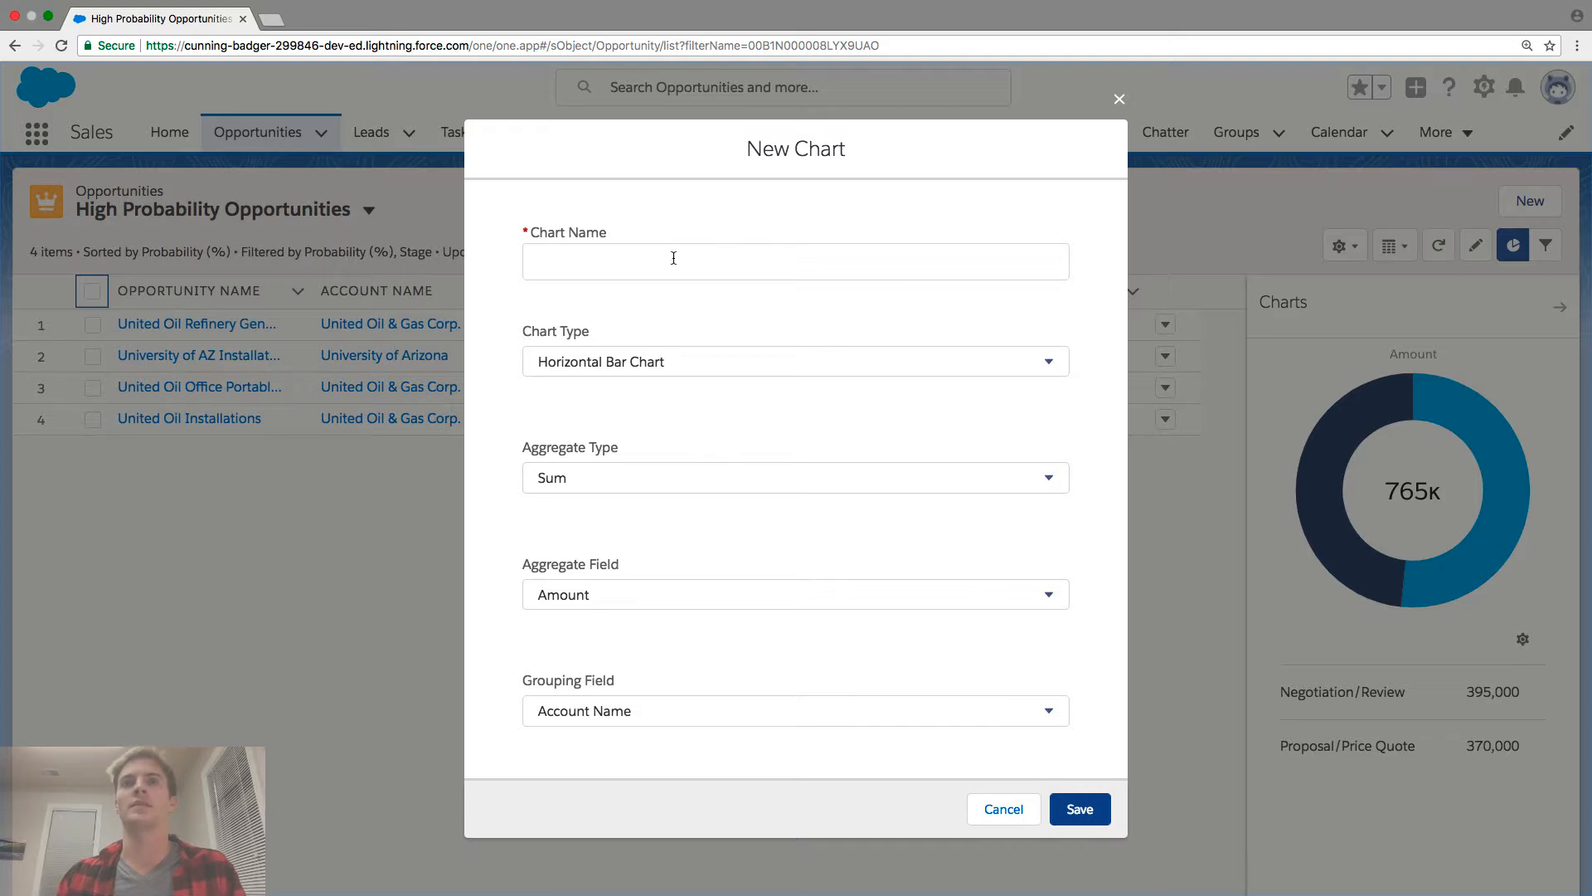
- Review the available grouping fields for the new chart without changing the selection
{"action": "left_click", "coordinate": [711, 720]}
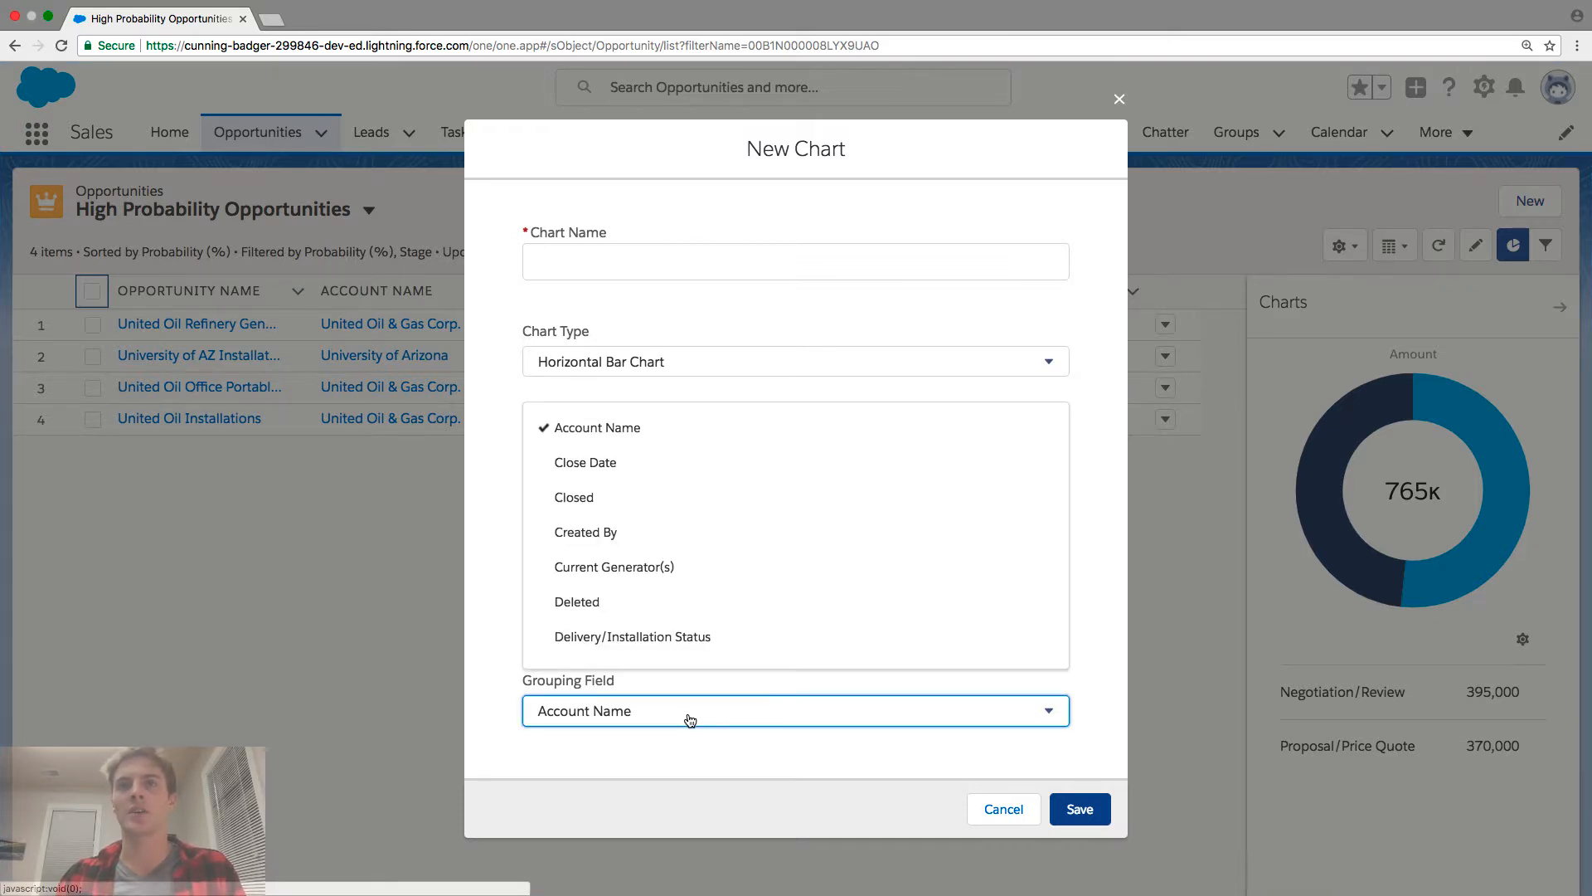
{"action": "scroll", "coordinate": [720, 655], "scroll_direction": "down", "scroll_amount": 1}
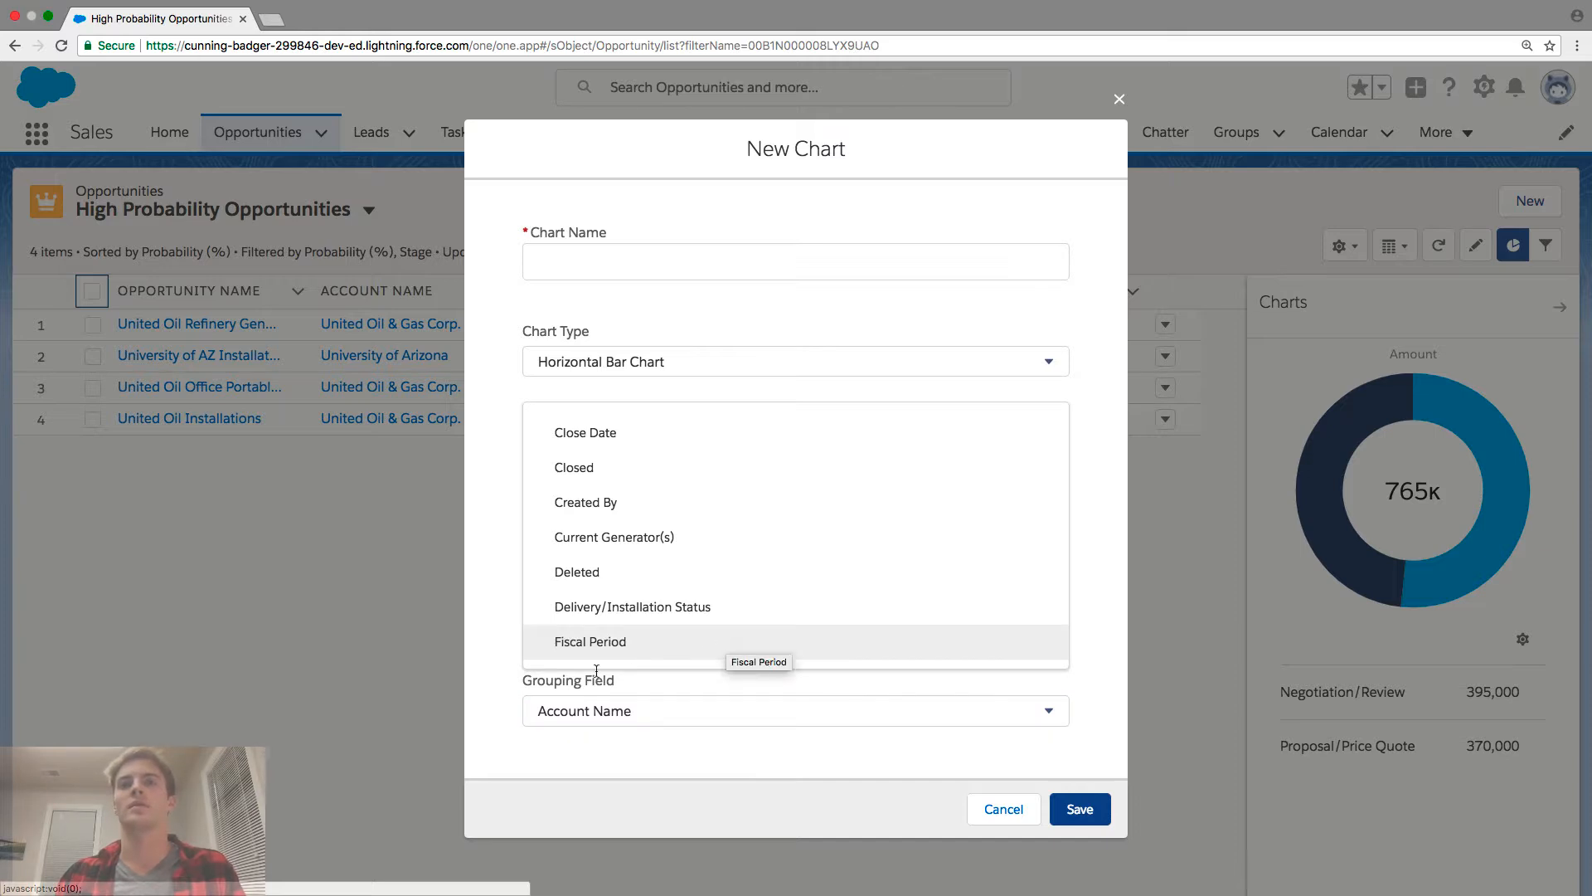
{"action": "scroll", "coordinate": [675, 569], "scroll_direction": "down", "scroll_amount": 2}
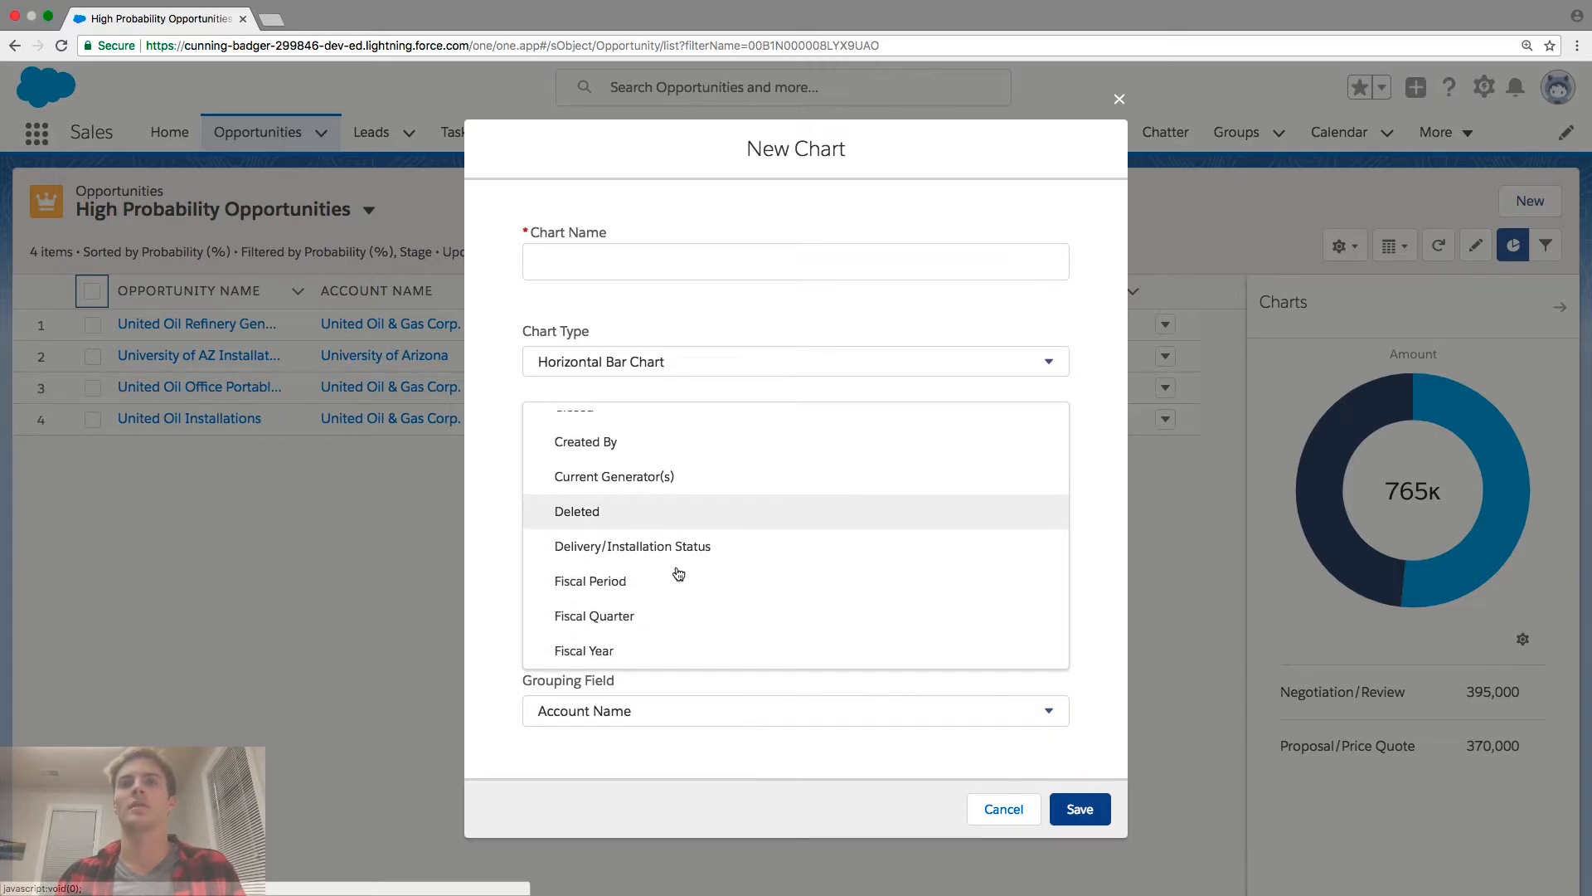
{"action": "scroll", "coordinate": [675, 569], "scroll_direction": "up", "scroll_amount": 3}
{"action": "left_click", "coordinate": [487, 578]}
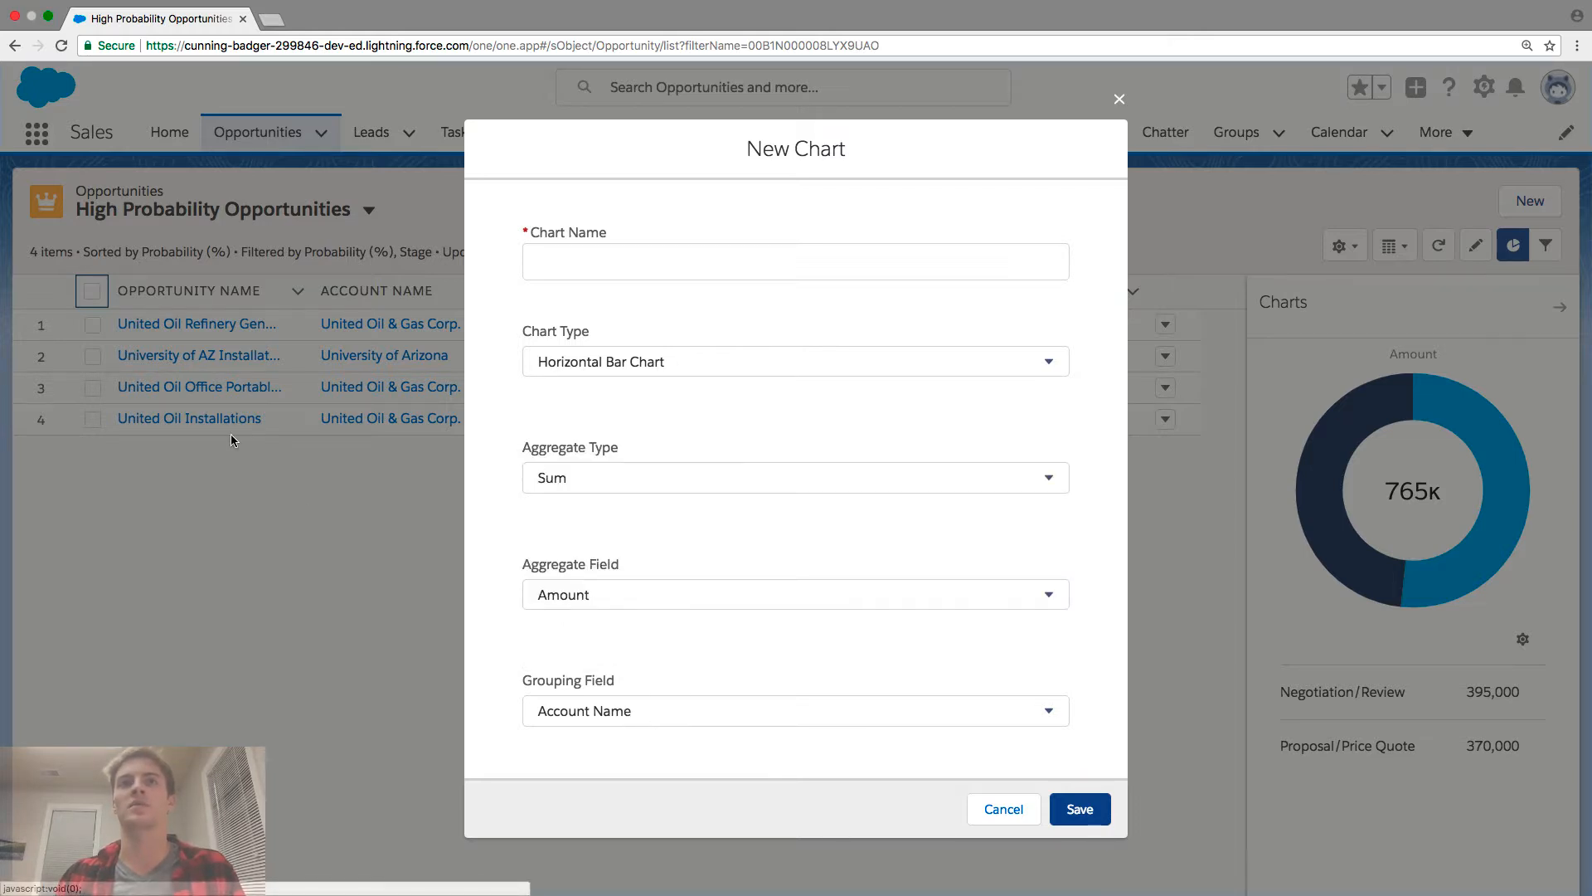
- Set the new chart's aggregate type to Average
{"action": "left_click", "coordinate": [648, 487]}
{"action": "left_click", "coordinate": [661, 547]}
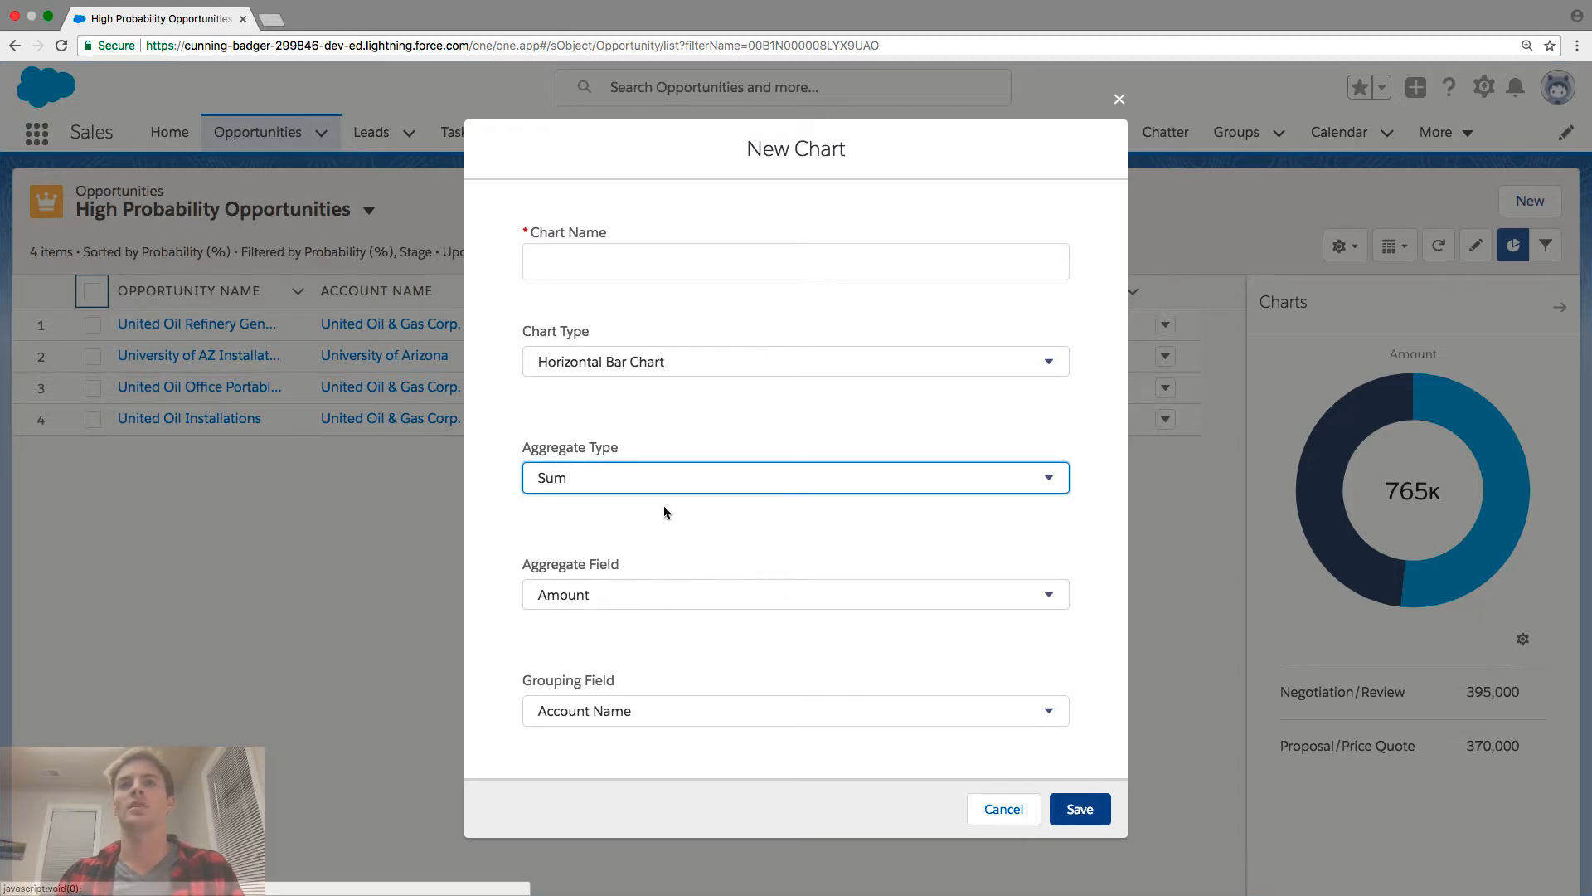
{"action": "left_click", "coordinate": [664, 488]}
{"action": "left_click", "coordinate": [644, 524]}
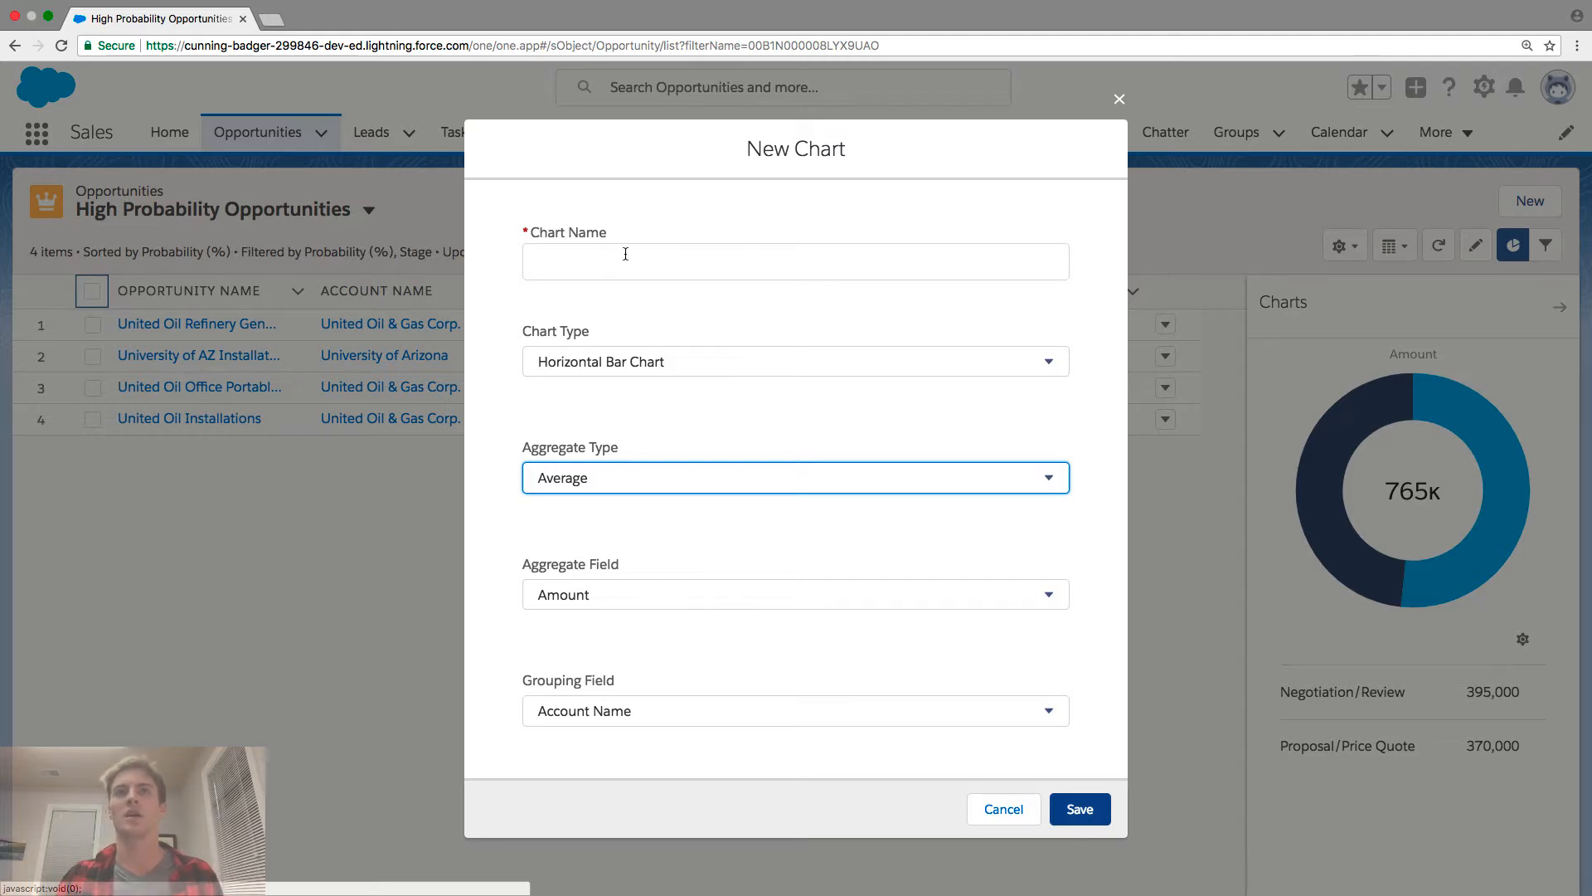
- Name the new chart "Opportunity average" and set its chart type to Donut Chart
{"action": "left_click", "coordinate": [672, 270]}
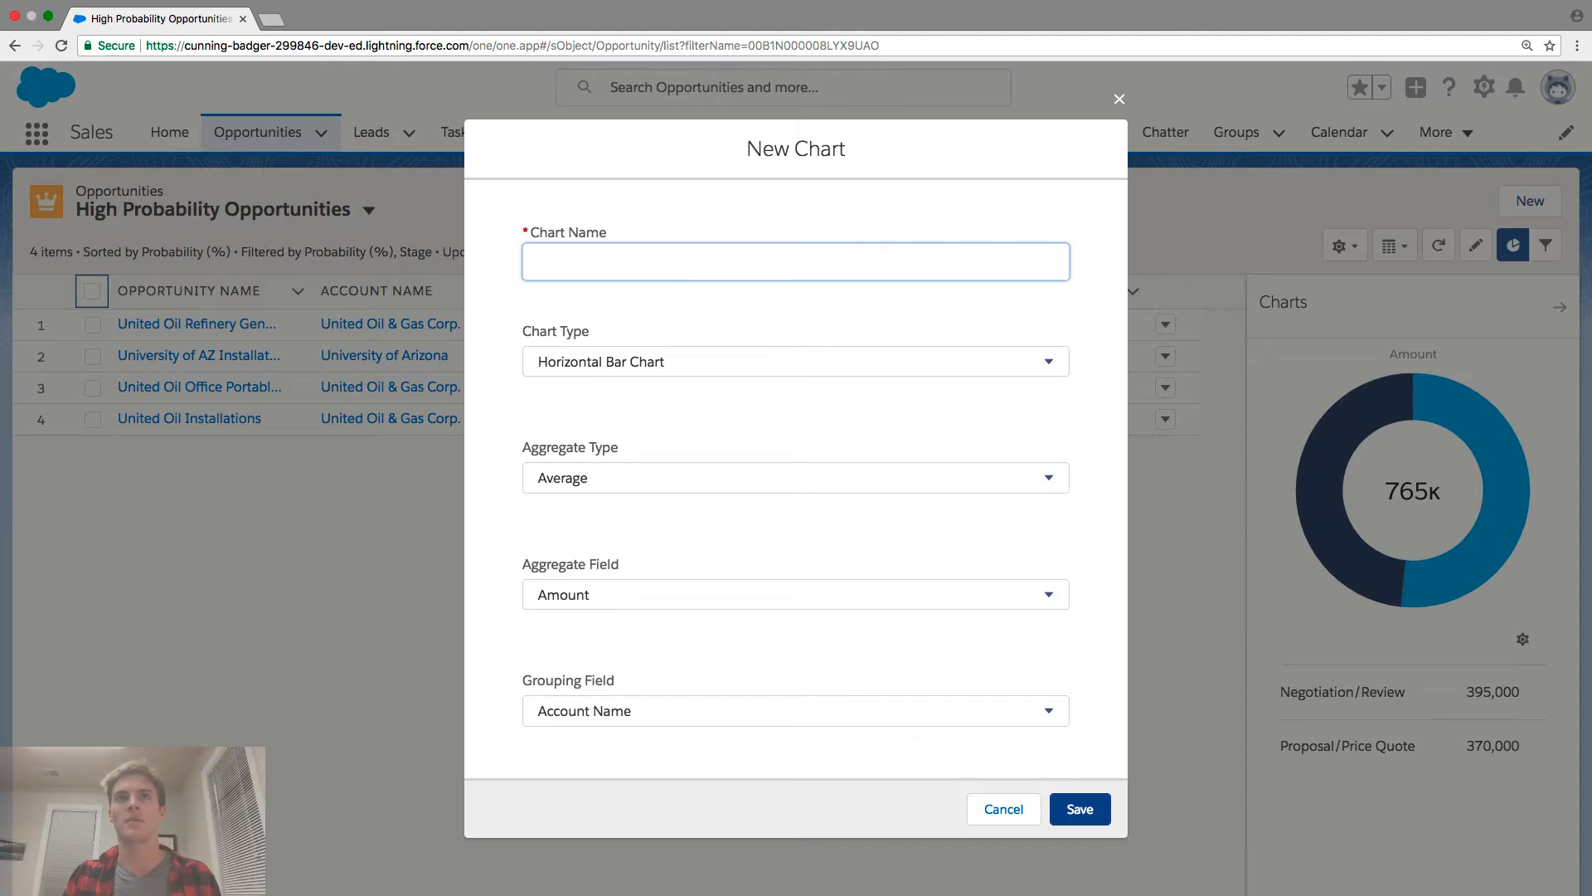
{"action": "type", "text": "Opportunity aver"}
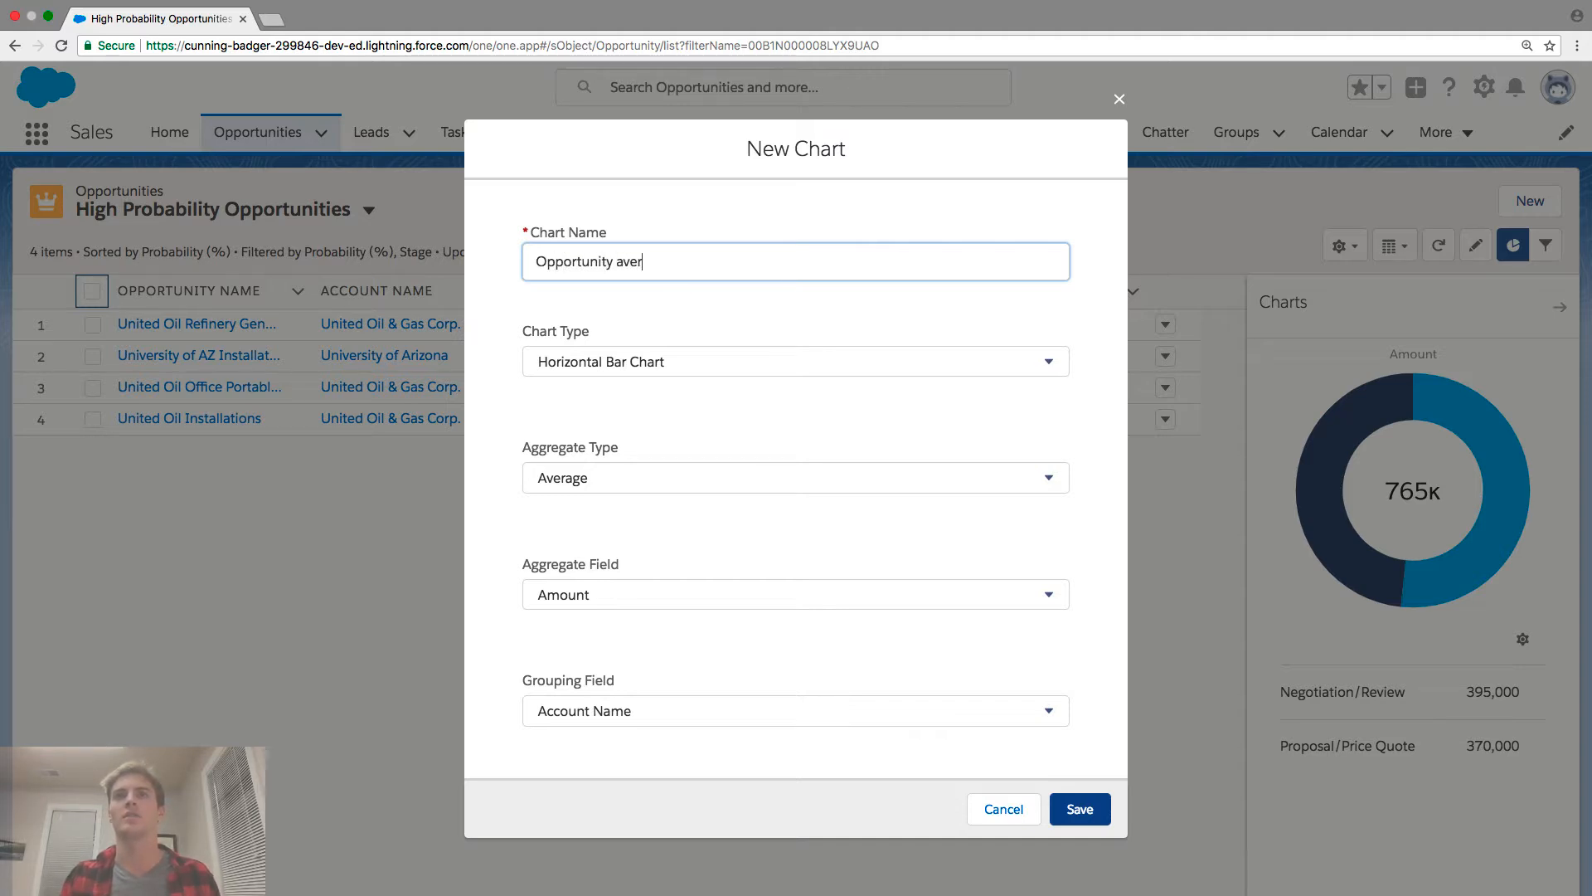
{"action": "type", "text": "age"}
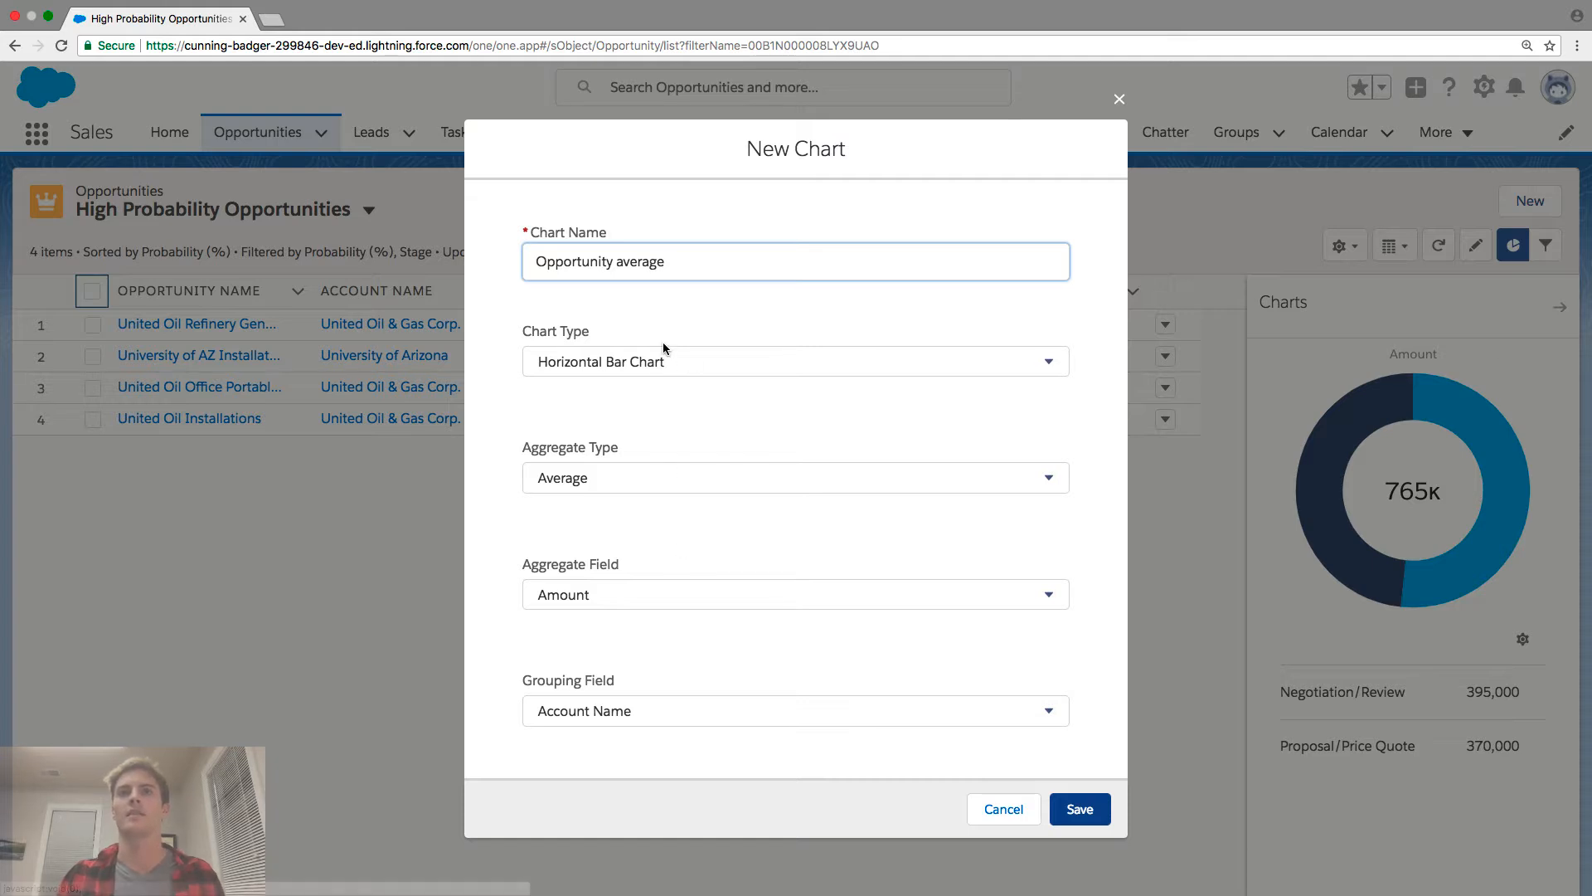
{"action": "left_click", "coordinate": [682, 360]}
{"action": "left_click", "coordinate": [647, 470]}
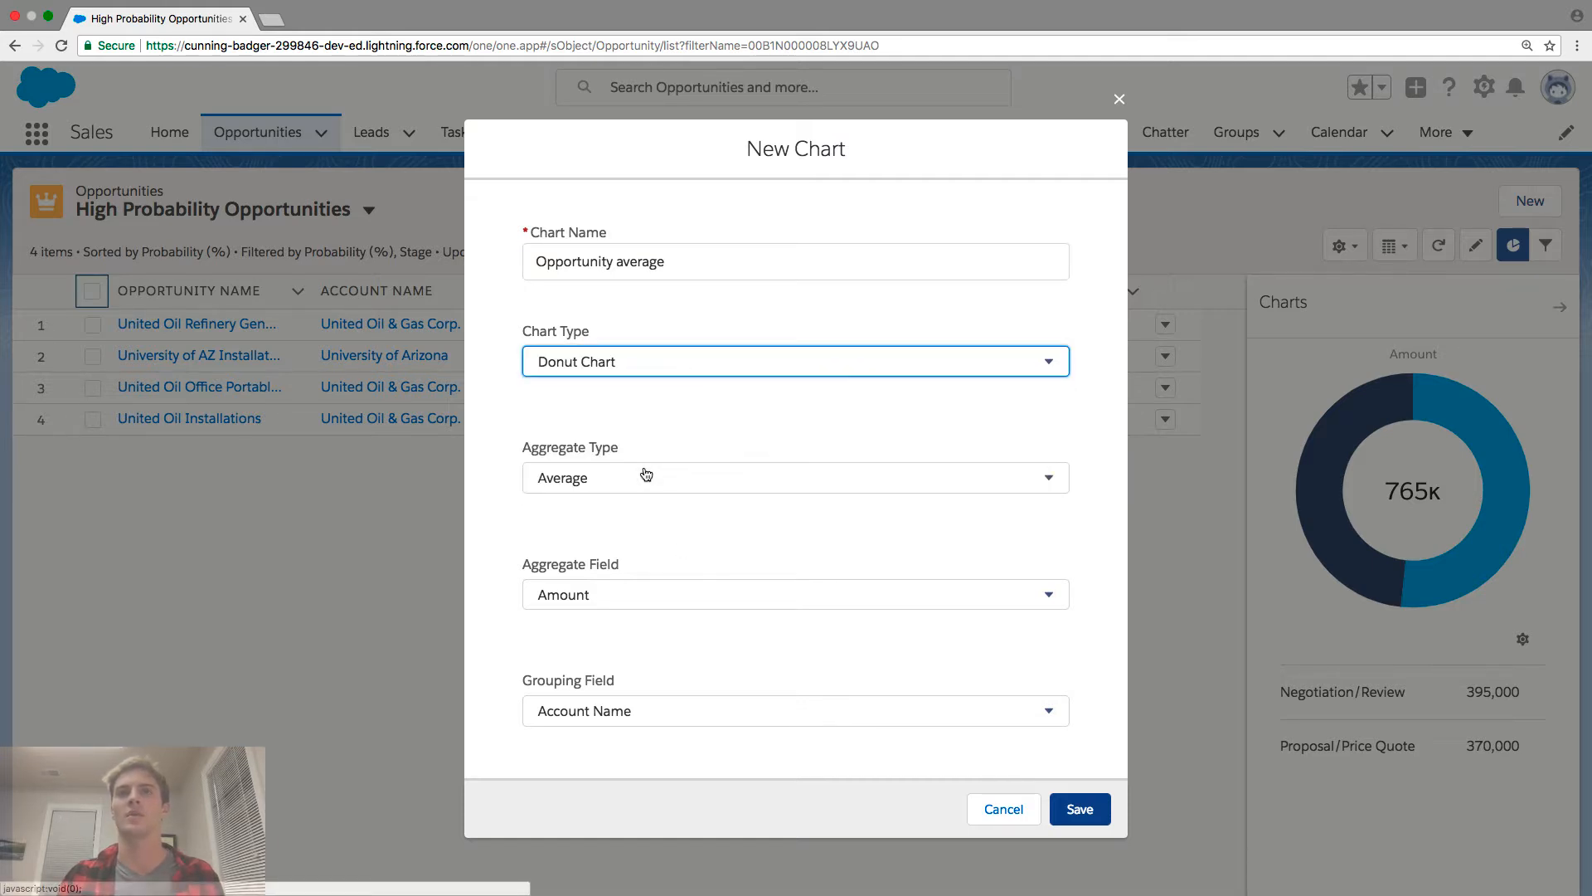
- Group the new chart by Stage and save it
{"action": "left_click", "coordinate": [675, 712]}
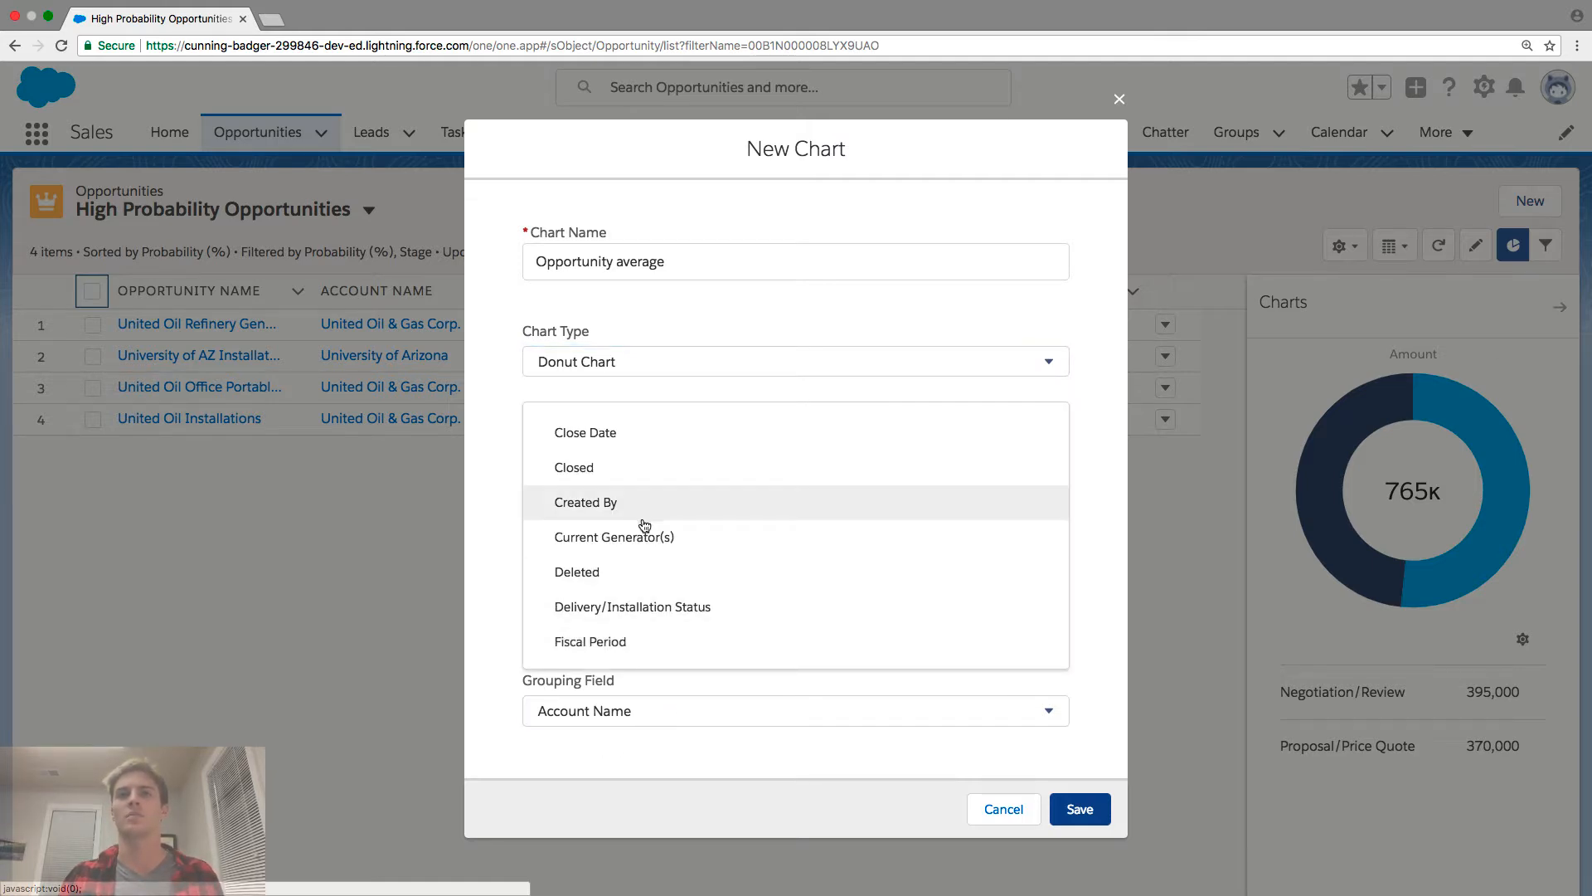
{"action": "scroll", "coordinate": [669, 547], "scroll_direction": "down", "scroll_amount": 2}
{"action": "scroll", "coordinate": [668, 547], "scroll_direction": "up", "scroll_amount": 3}
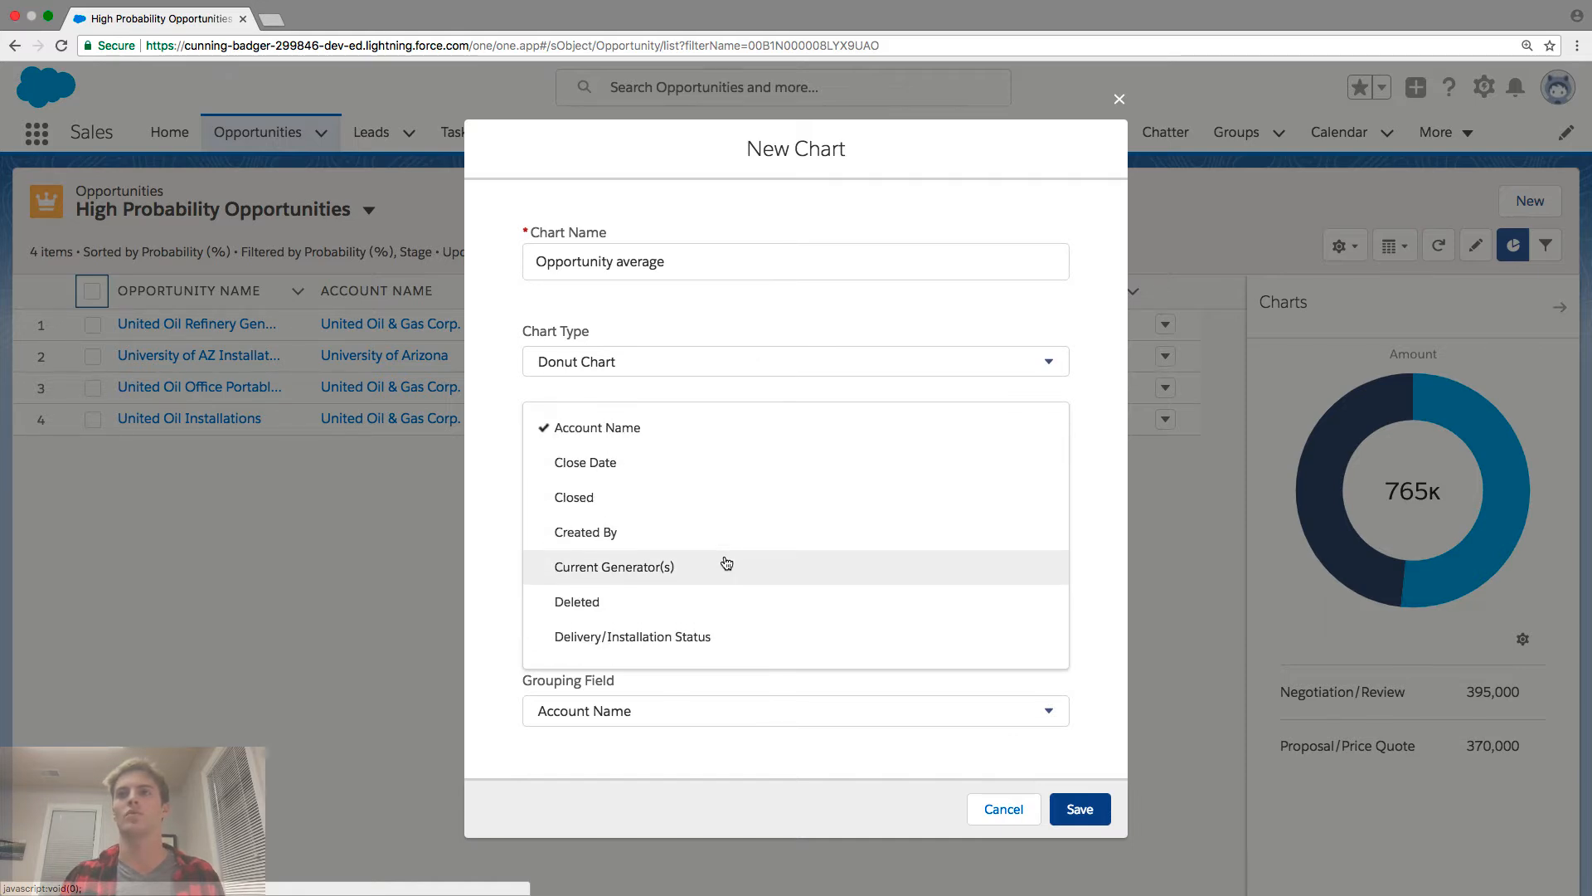
{"action": "scroll", "coordinate": [701, 578], "scroll_direction": "down", "scroll_amount": 5}
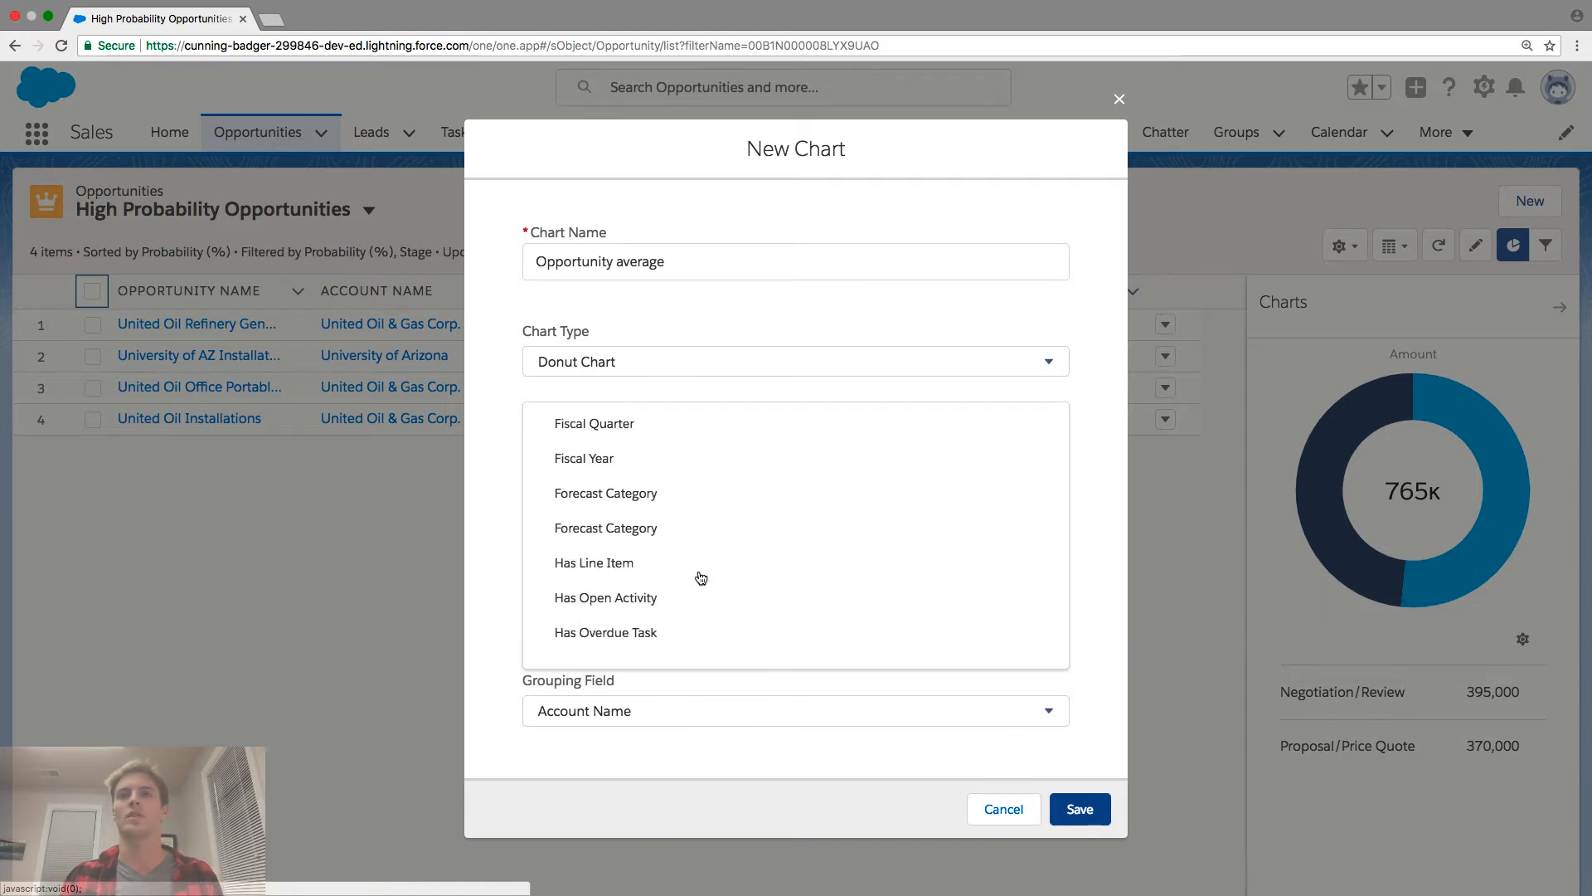
{"action": "scroll", "coordinate": [701, 578], "scroll_direction": "down", "scroll_amount": 5}
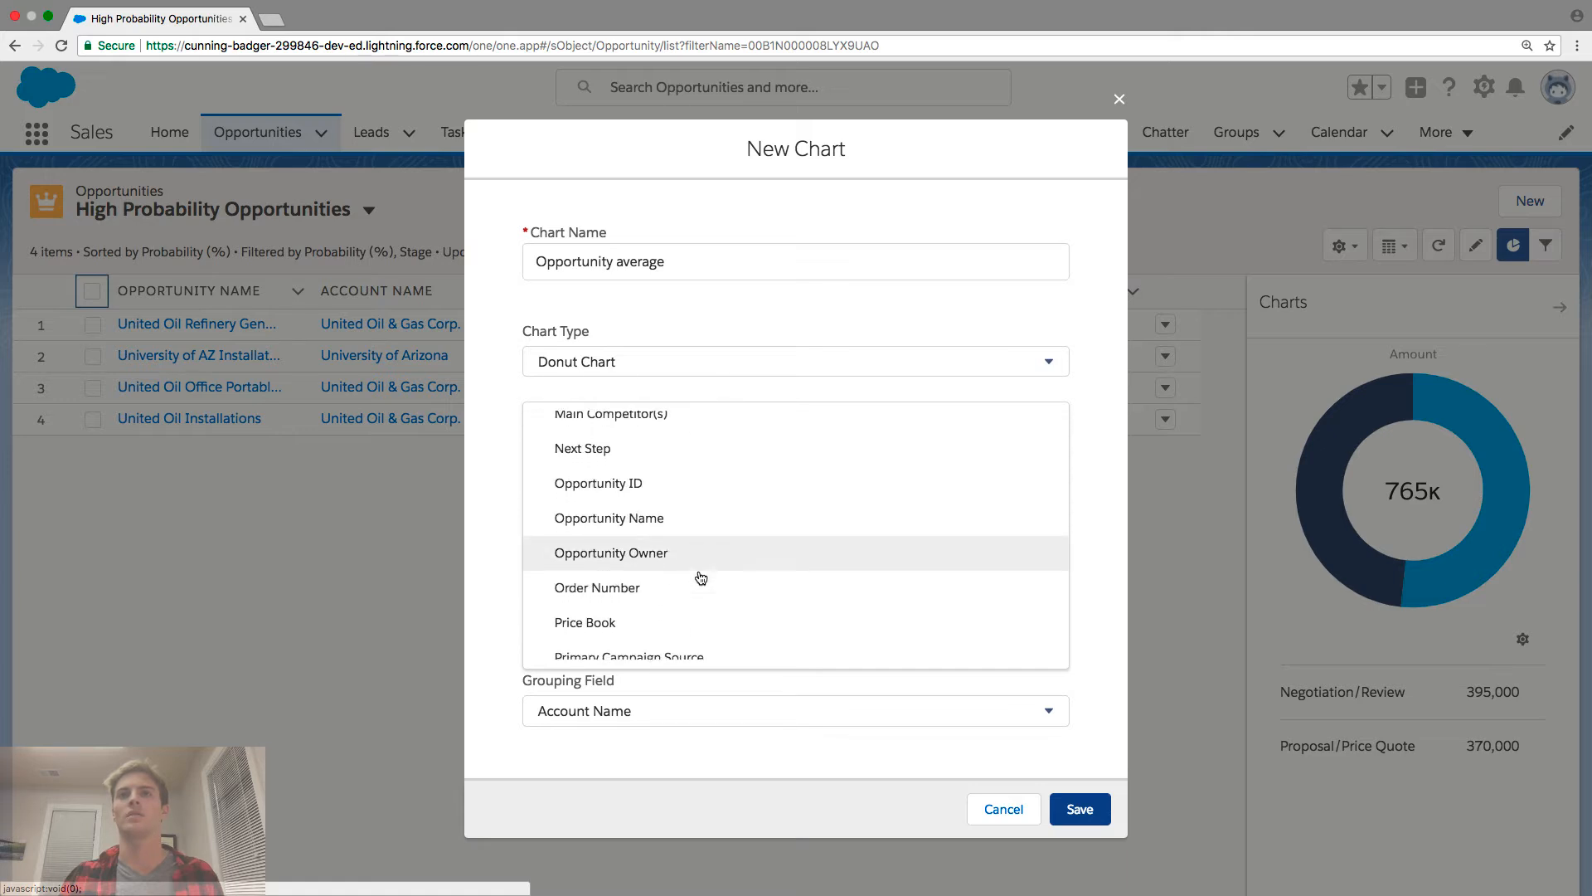
{"action": "scroll", "coordinate": [701, 578], "scroll_direction": "up", "scroll_amount": 2}
{"action": "scroll", "coordinate": [701, 578], "scroll_direction": "down", "scroll_amount": 5}
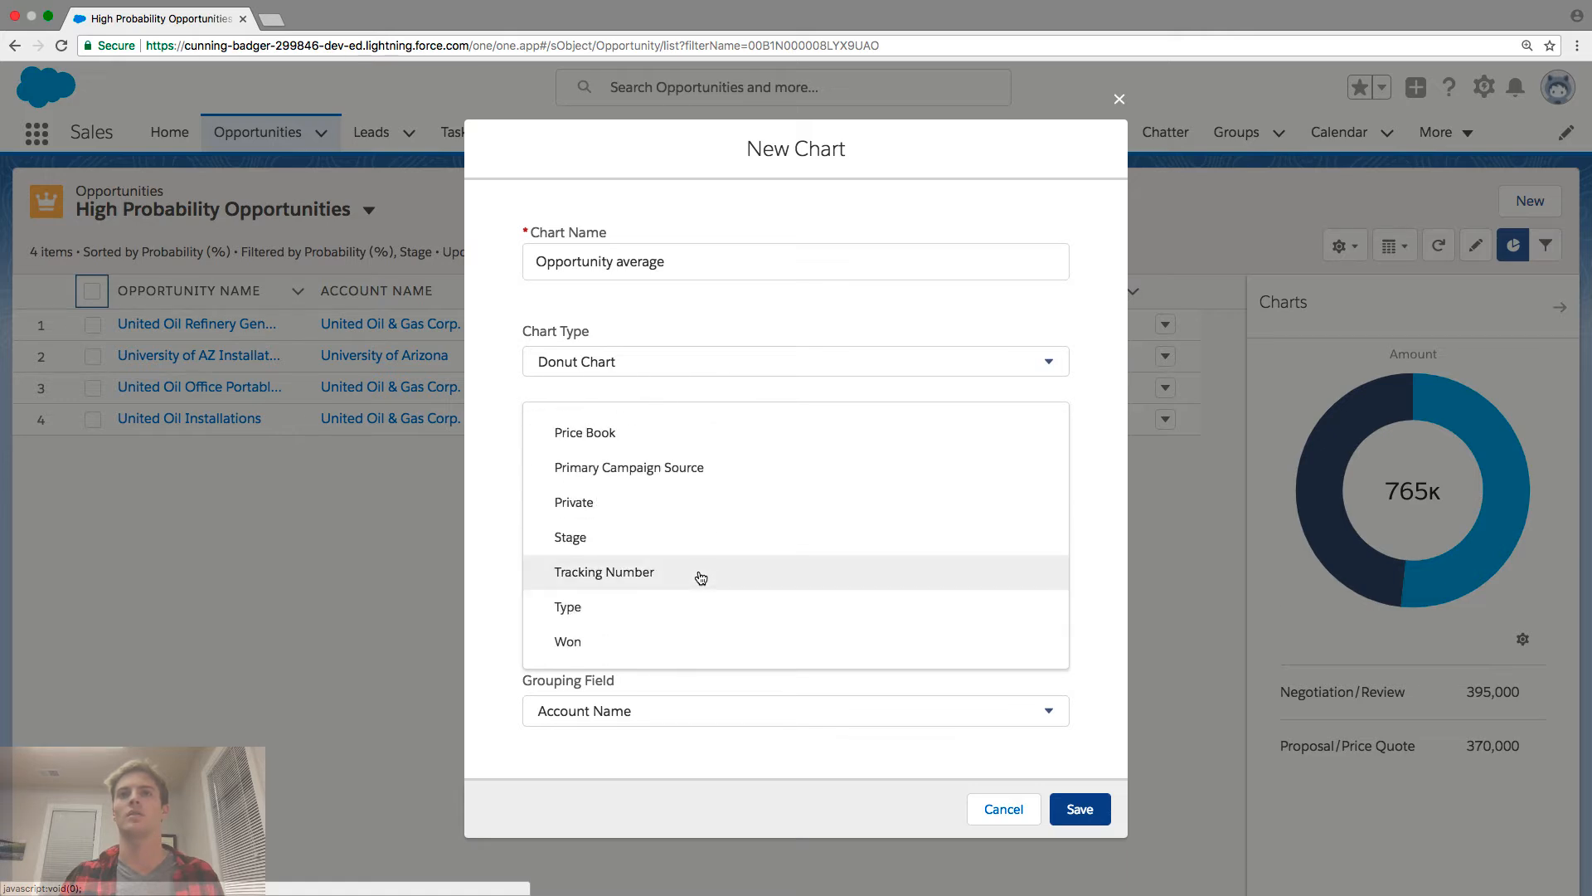
{"action": "left_click", "coordinate": [657, 539]}
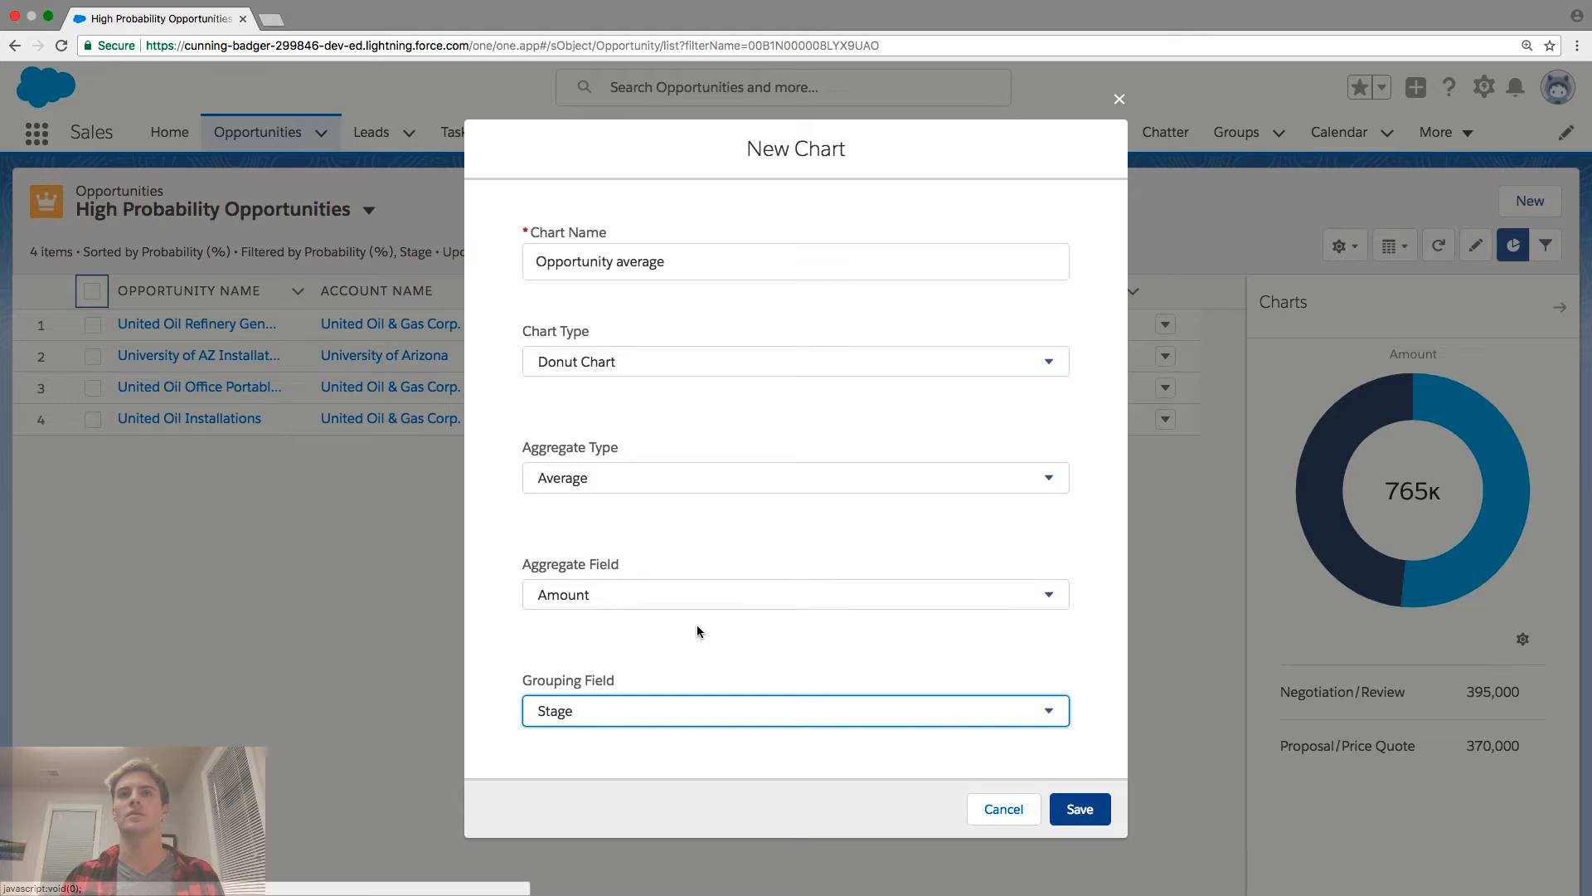
{"action": "left_click", "coordinate": [1081, 810]}
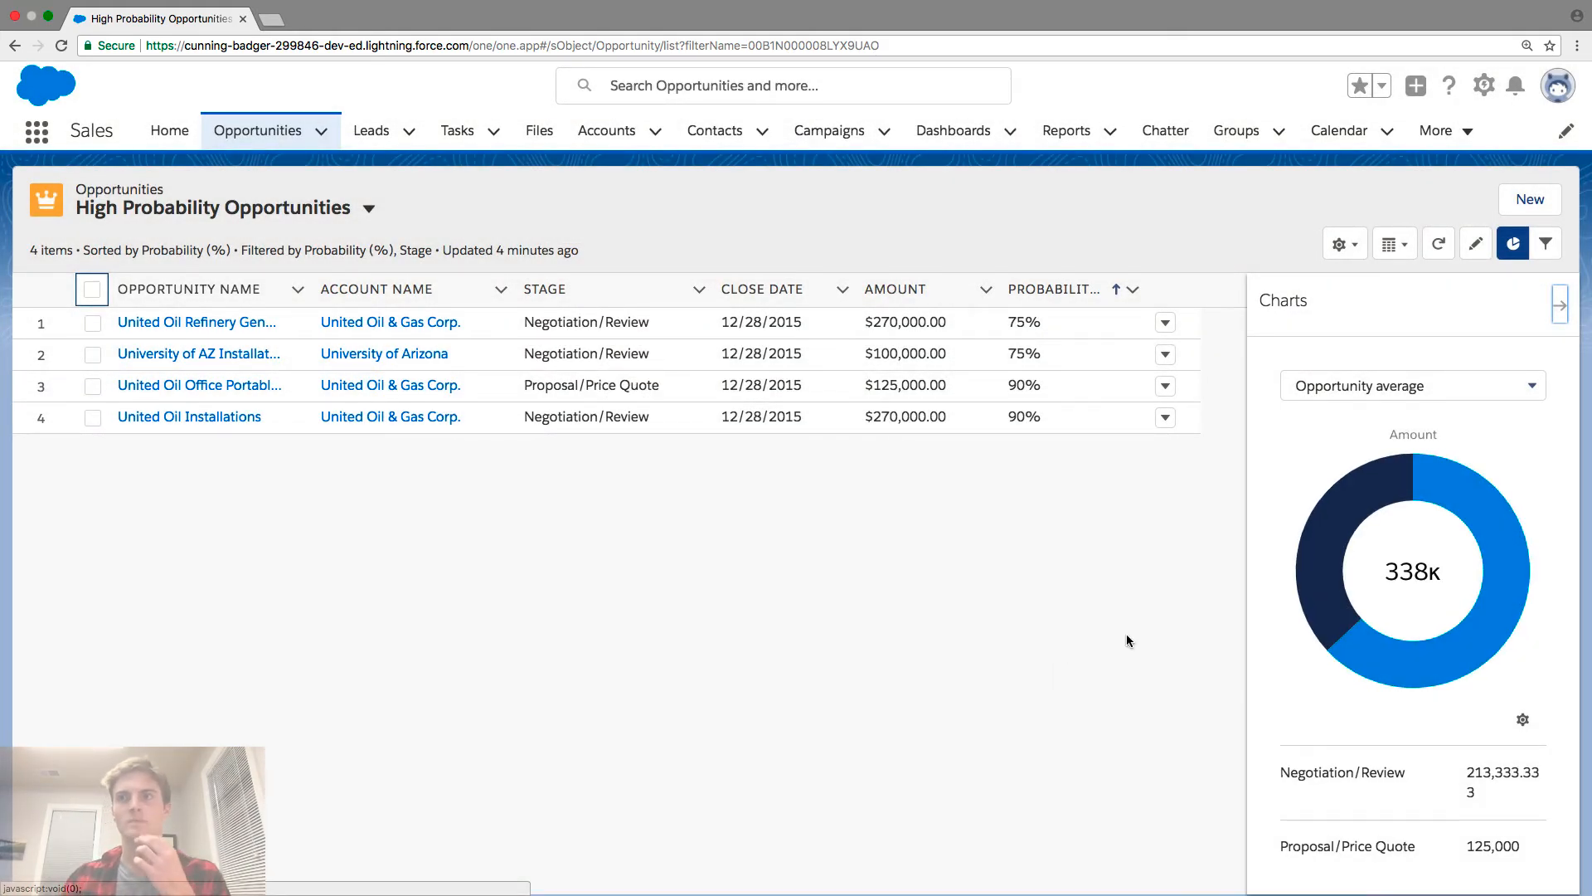
- Examine the donut segments and average amounts per stage in the Opportunity average chart
{"action": "scroll", "coordinate": [1484, 630], "scroll_direction": "down", "scroll_amount": 2}
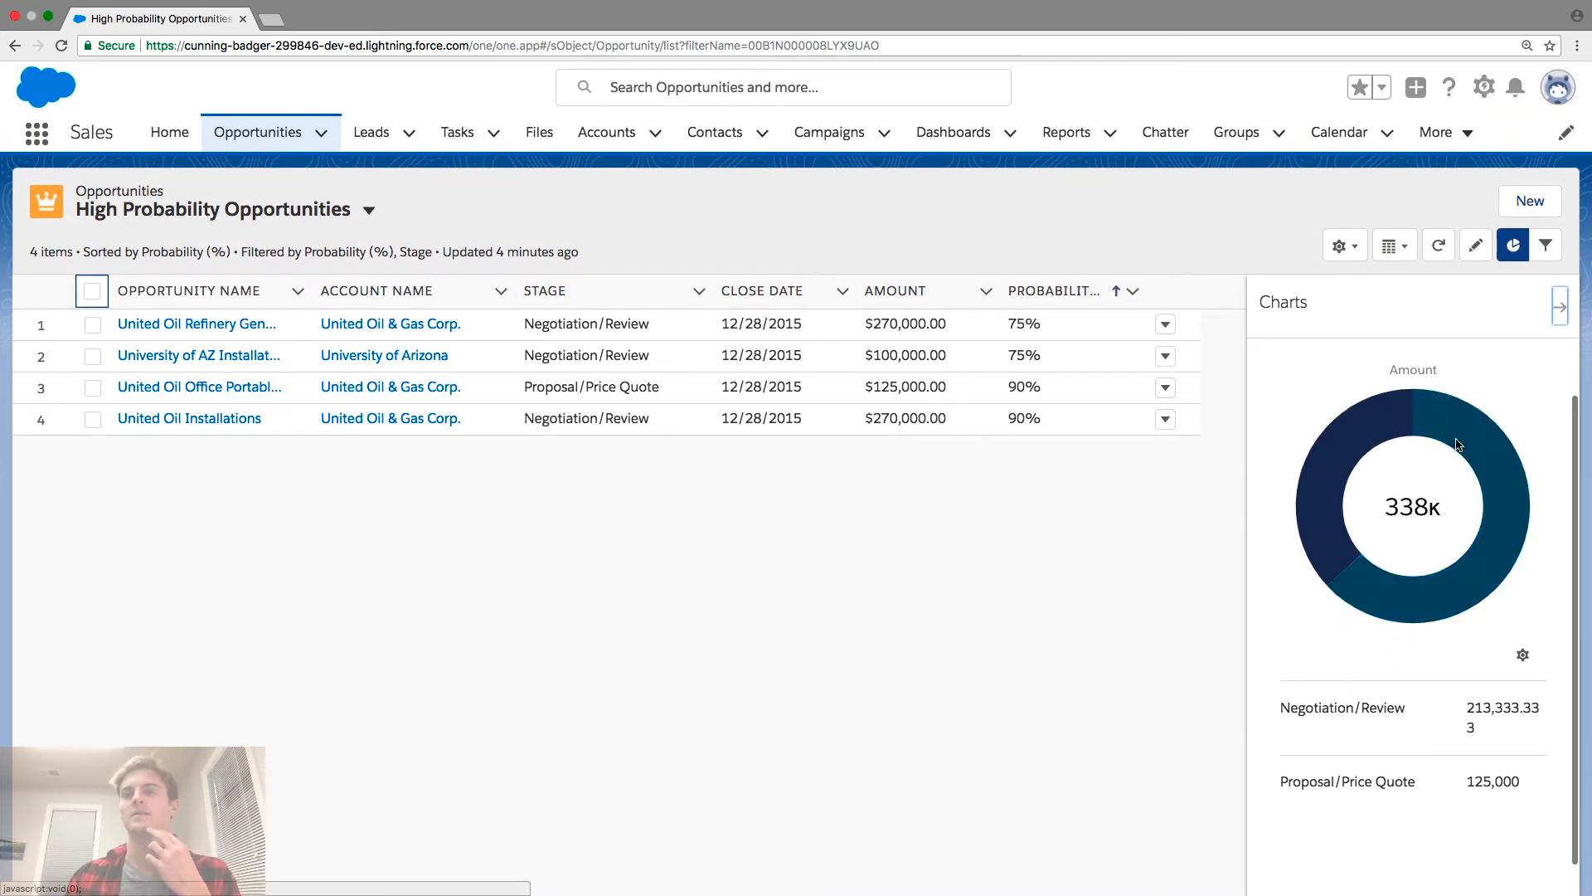
{"action": "mouse_move", "coordinate": [1461, 442]}
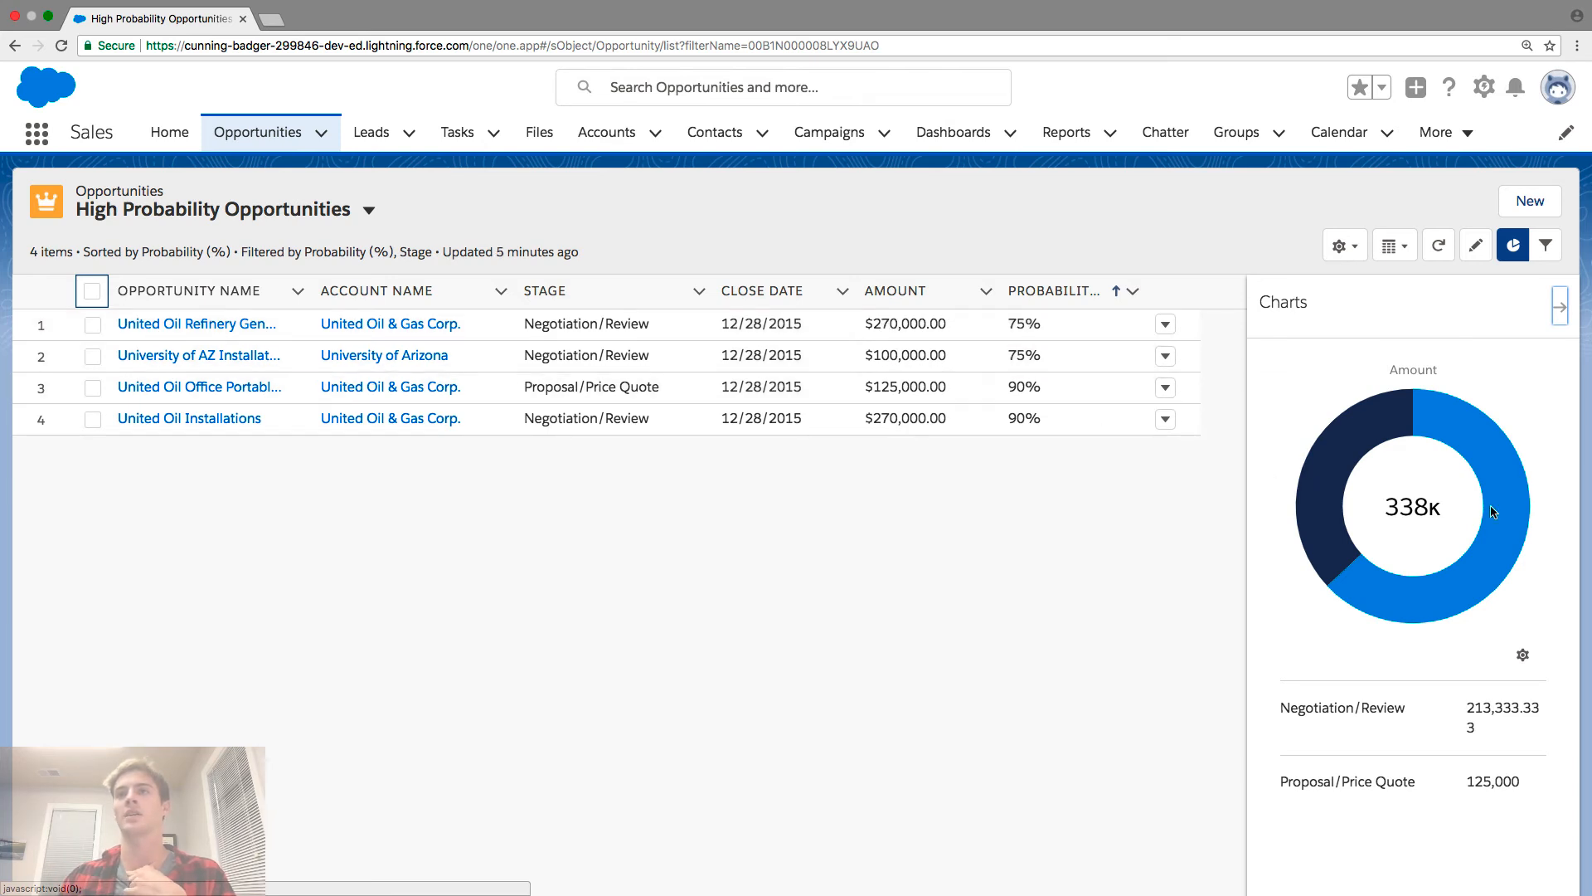
{"action": "mouse_move", "coordinate": [1507, 508]}
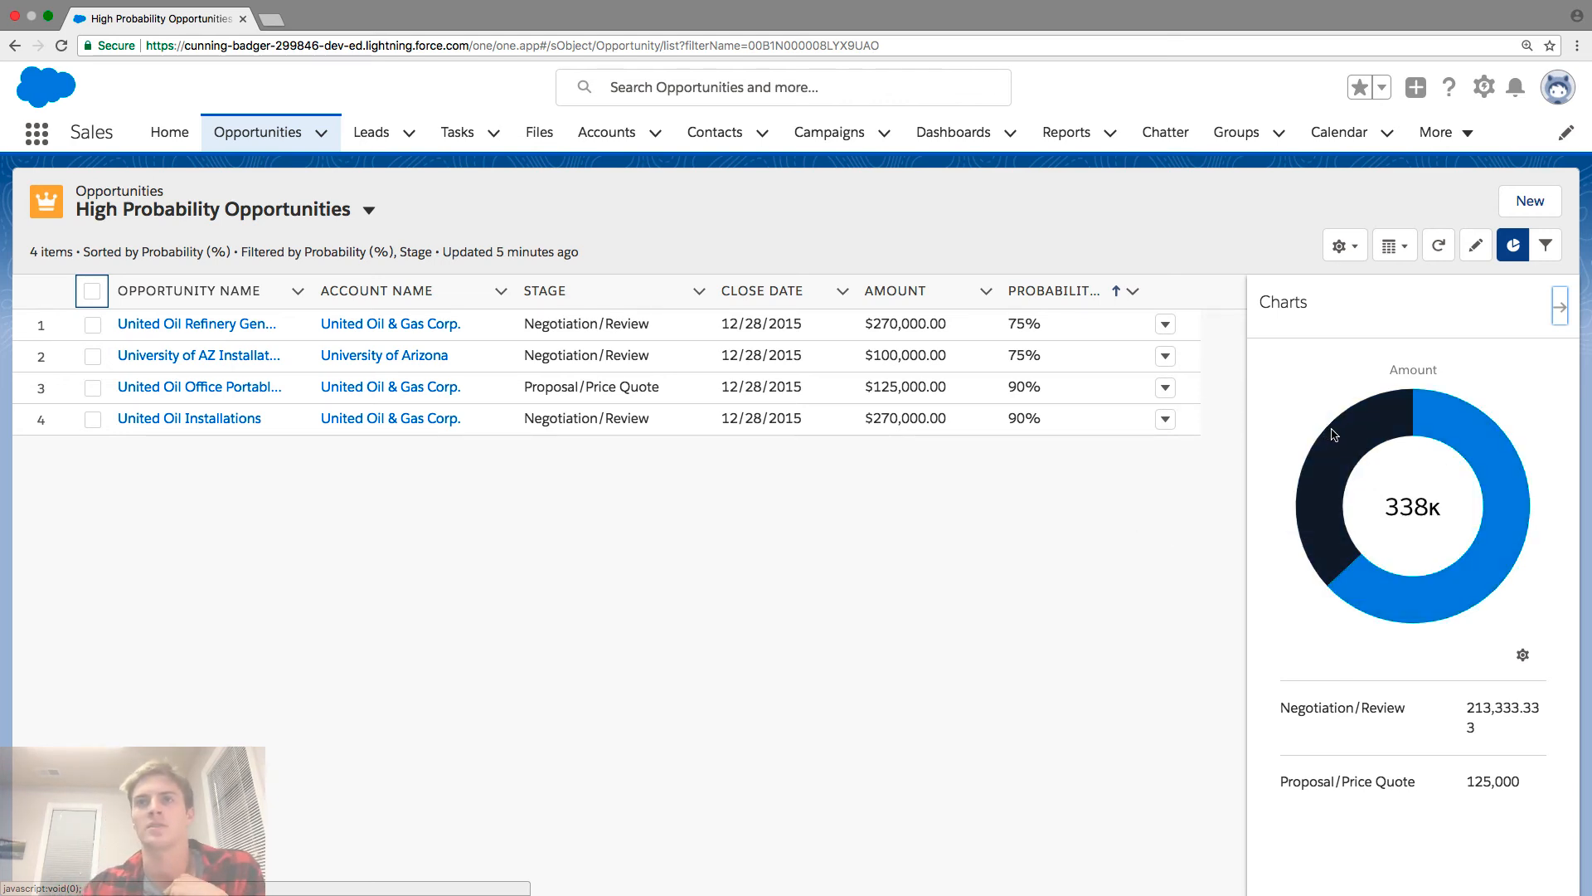
{"action": "mouse_move", "coordinate": [1349, 435]}
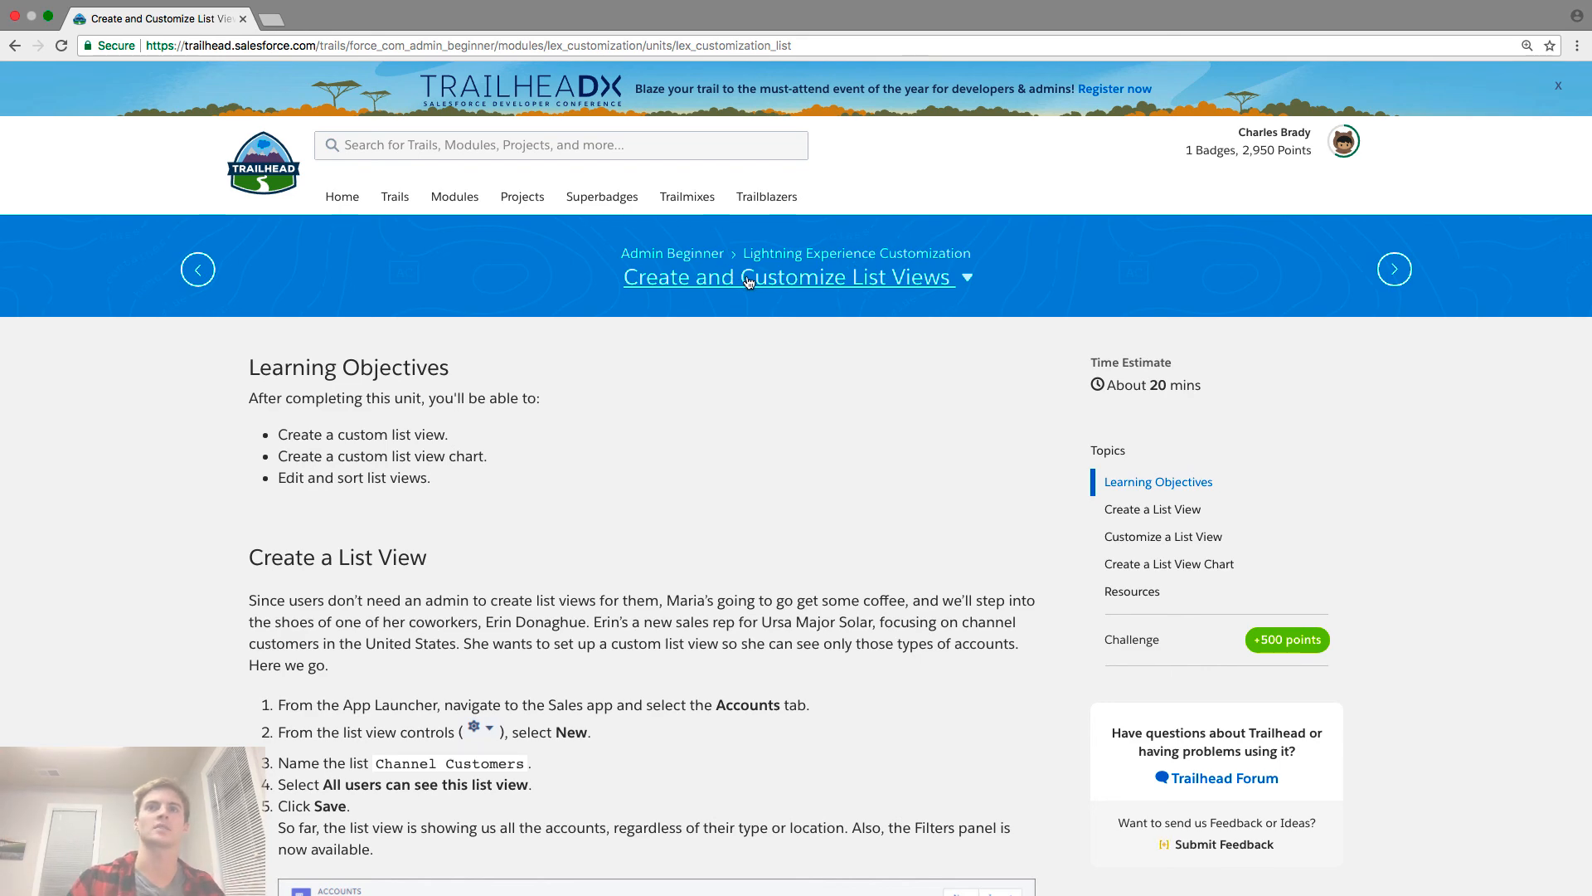
- Open the Lightning Experience Customization module in Trailhead and look over its list of units
{"action": "left_click", "coordinate": [781, 258]}
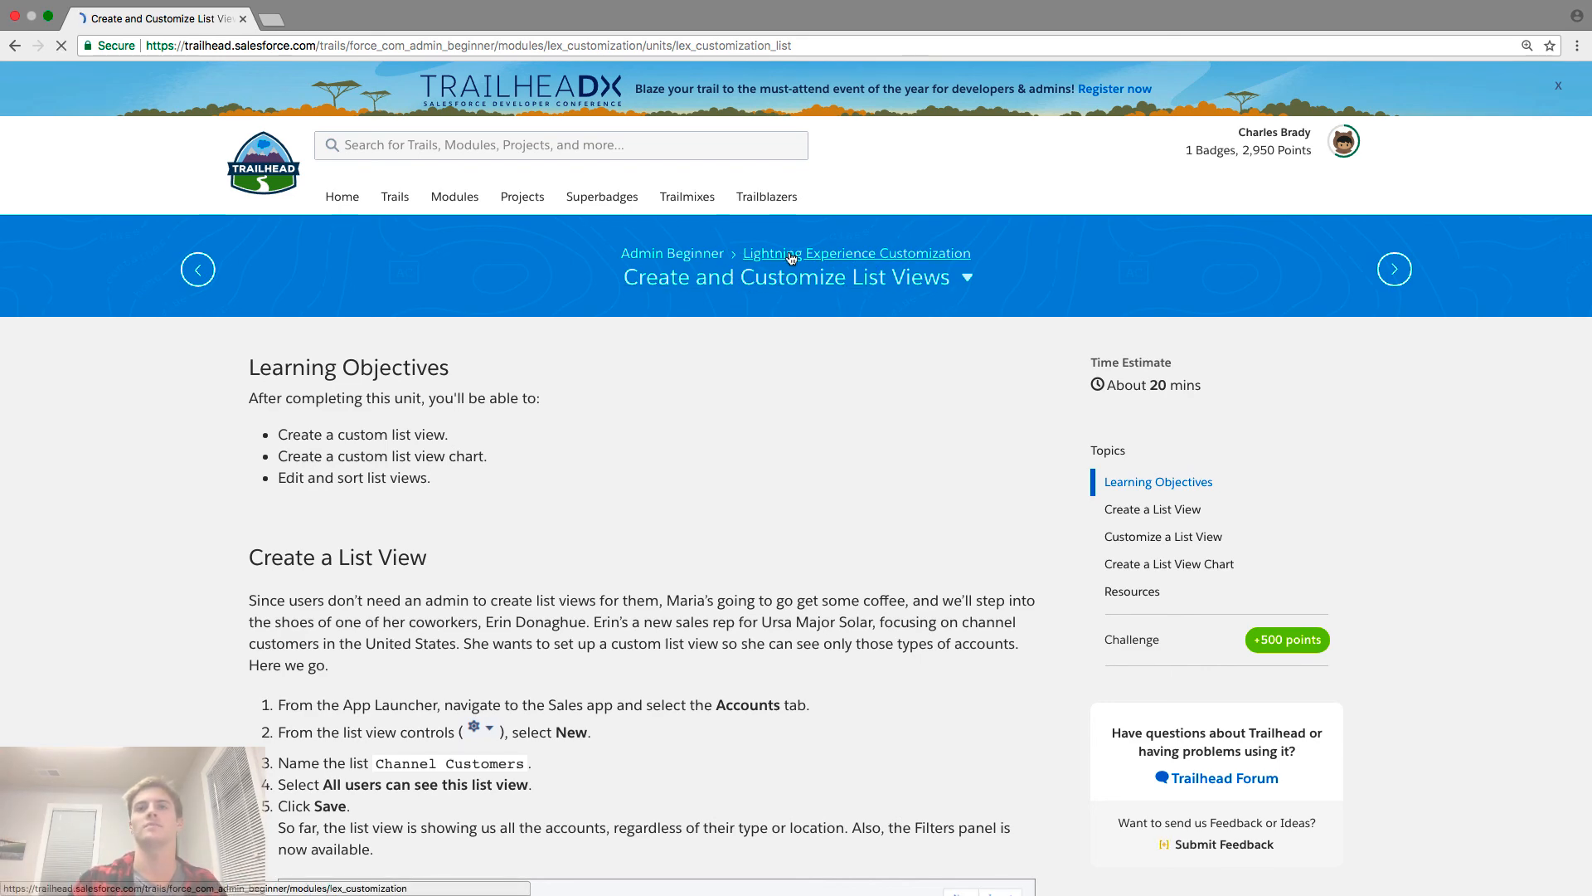
{"action": "scroll", "coordinate": [473, 662], "scroll_direction": "down", "scroll_amount": 1}
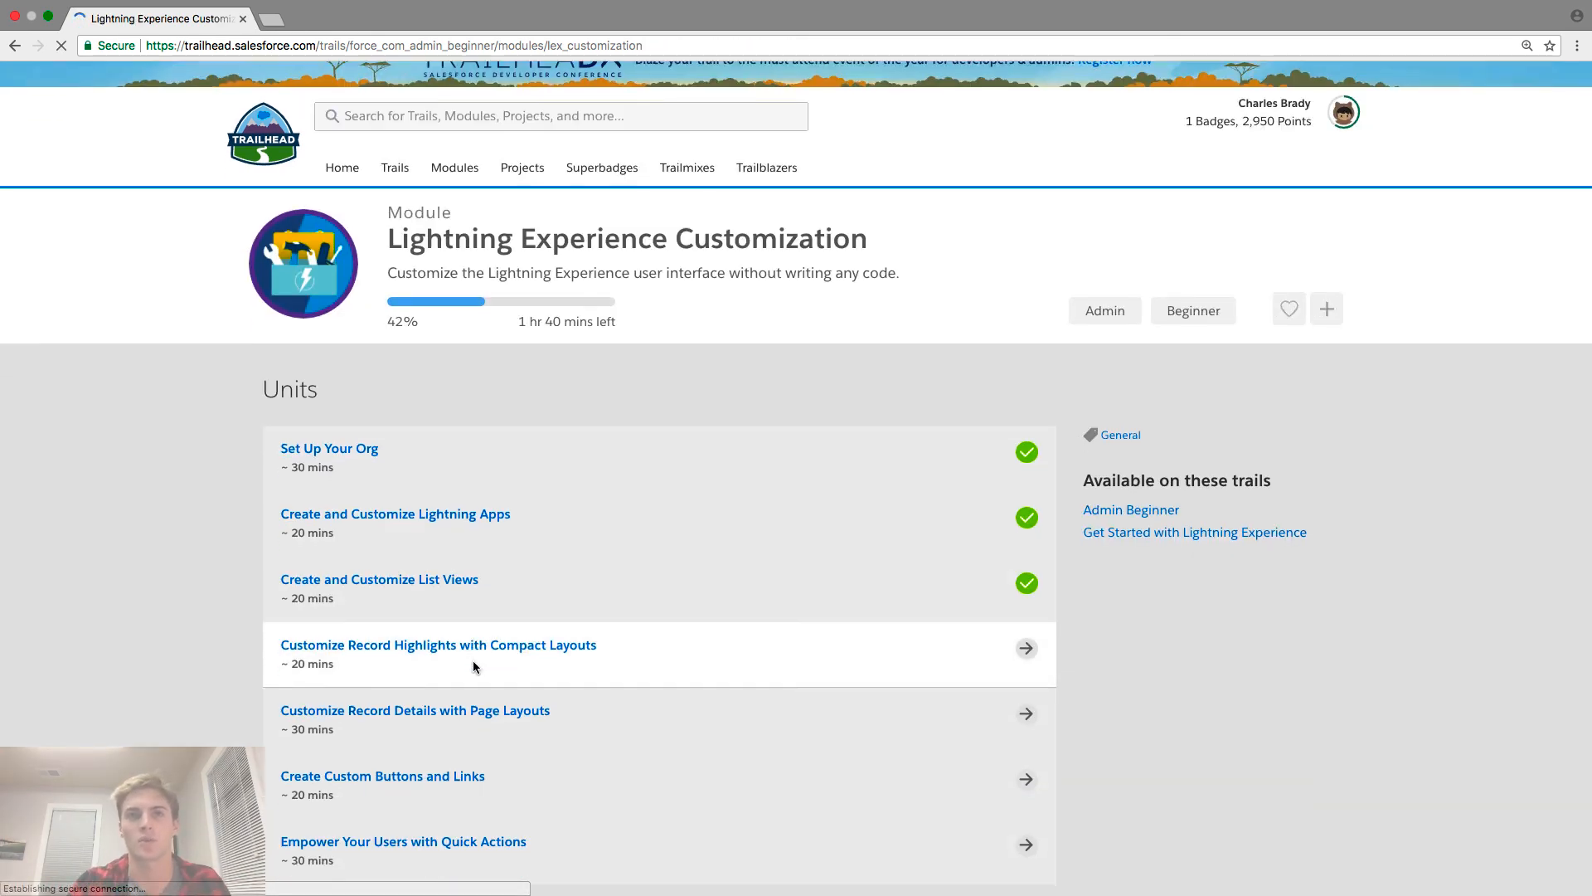